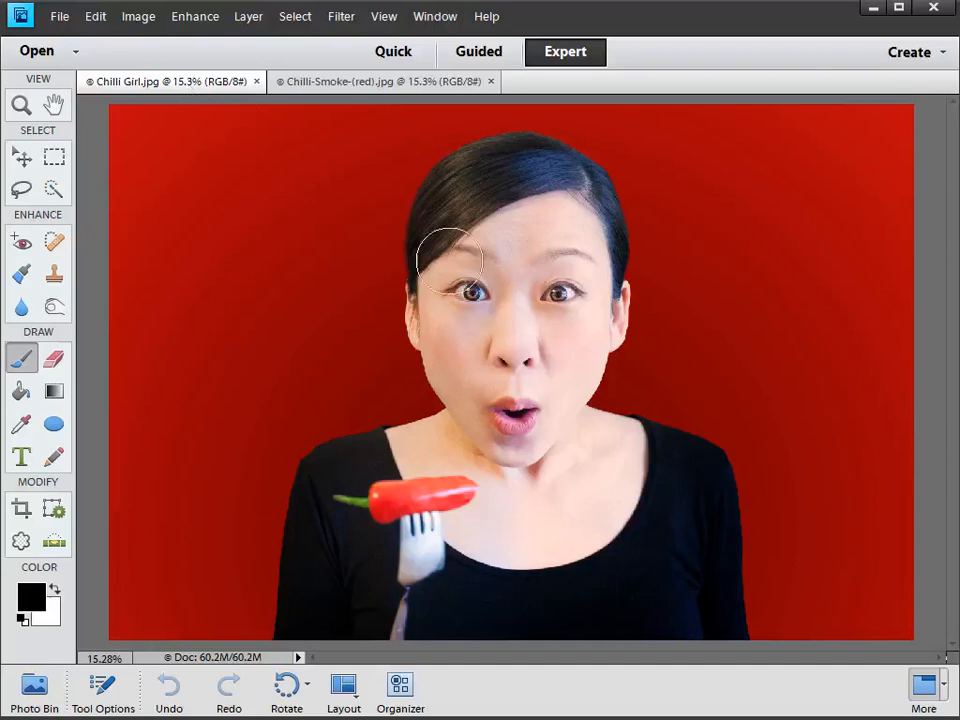
# - View the finished Chilli-Smoke-(red).jpg example and close both open images
pyautogui.click(357, 84)
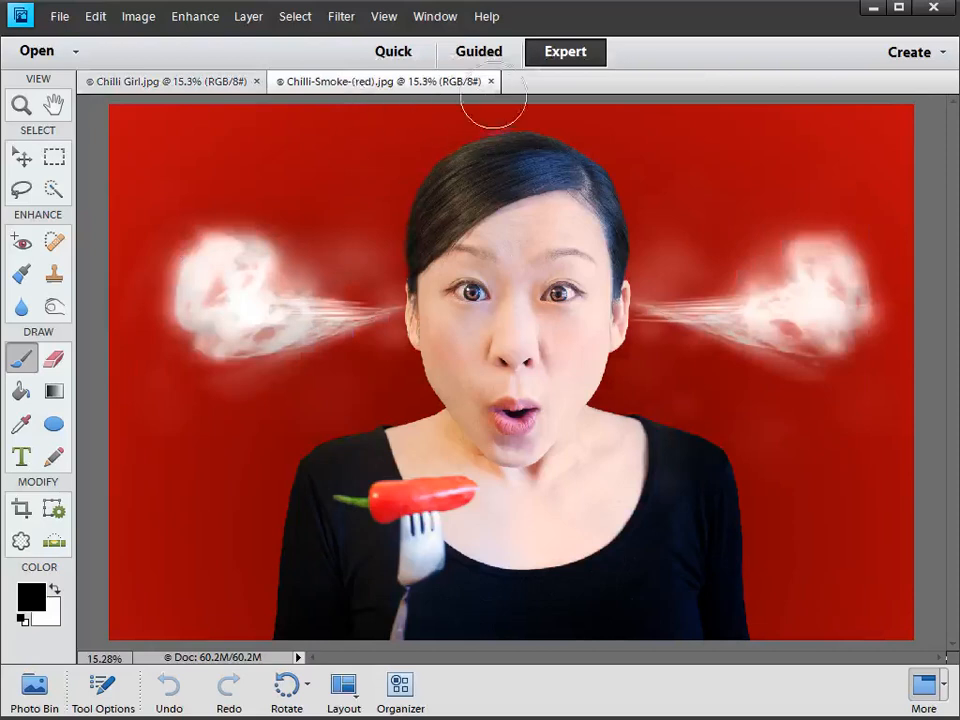
pyautogui.click(491, 81)
pyautogui.click(256, 81)
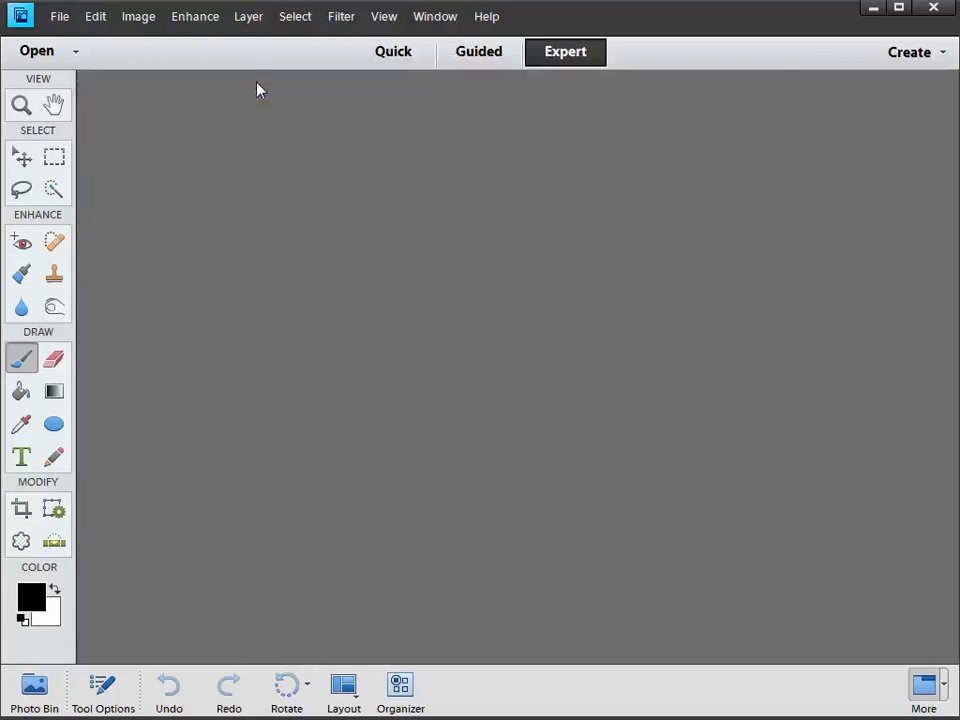
# - Open the Chilli Girl image from the Start Images folder
pyautogui.click(59, 16)
pyautogui.click(95, 57)
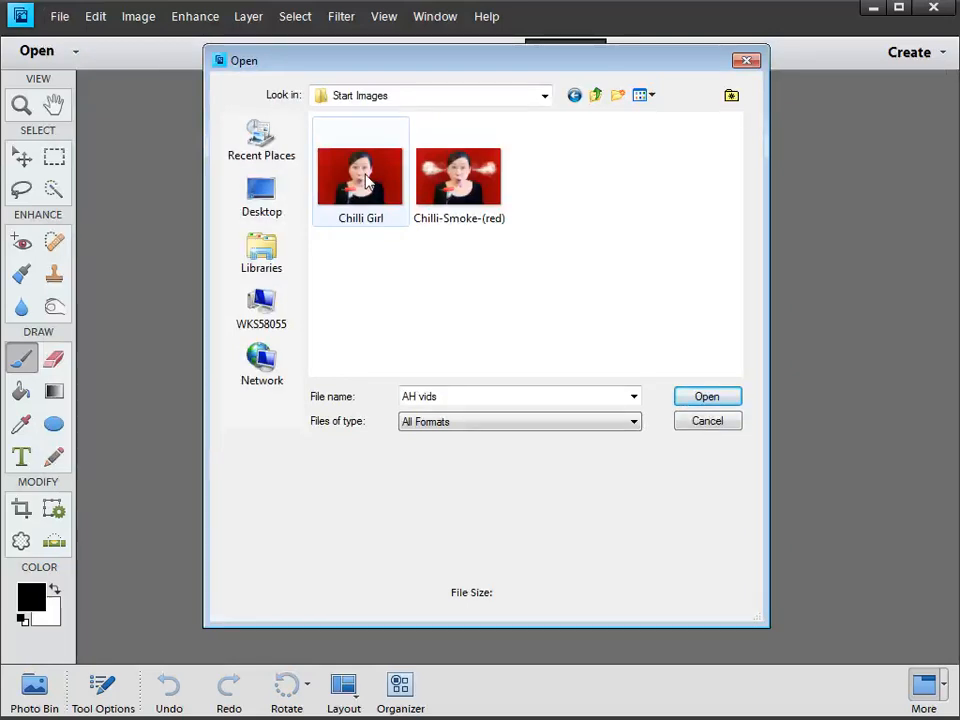
pyautogui.click(707, 396)
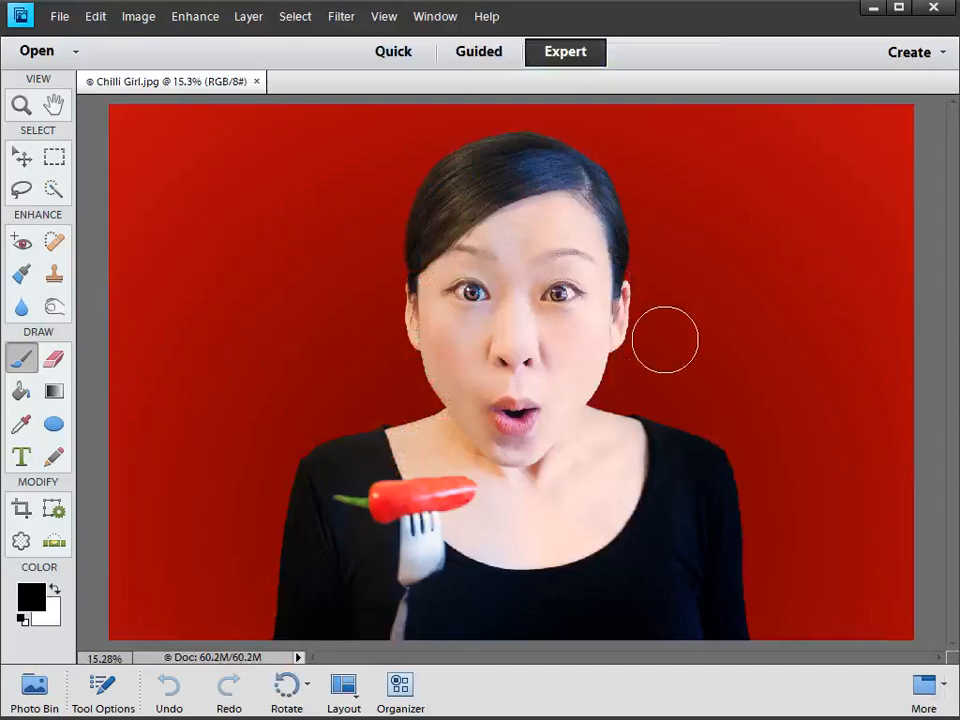
# - Display the layer list and add a new blank layer above the Background
pyautogui.click(435, 16)
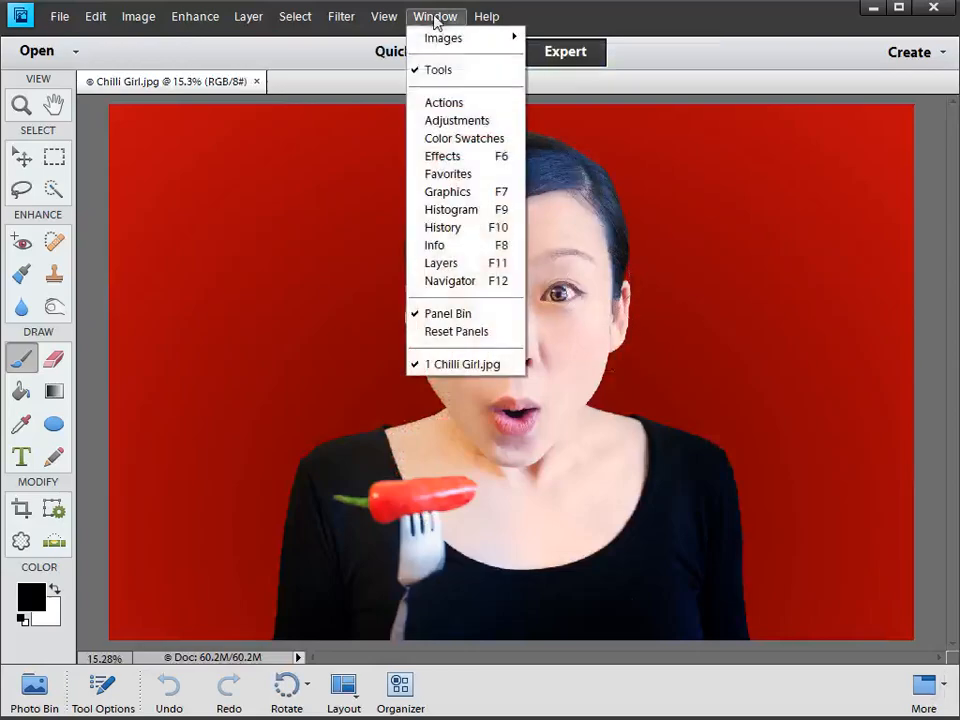
pyautogui.click(441, 263)
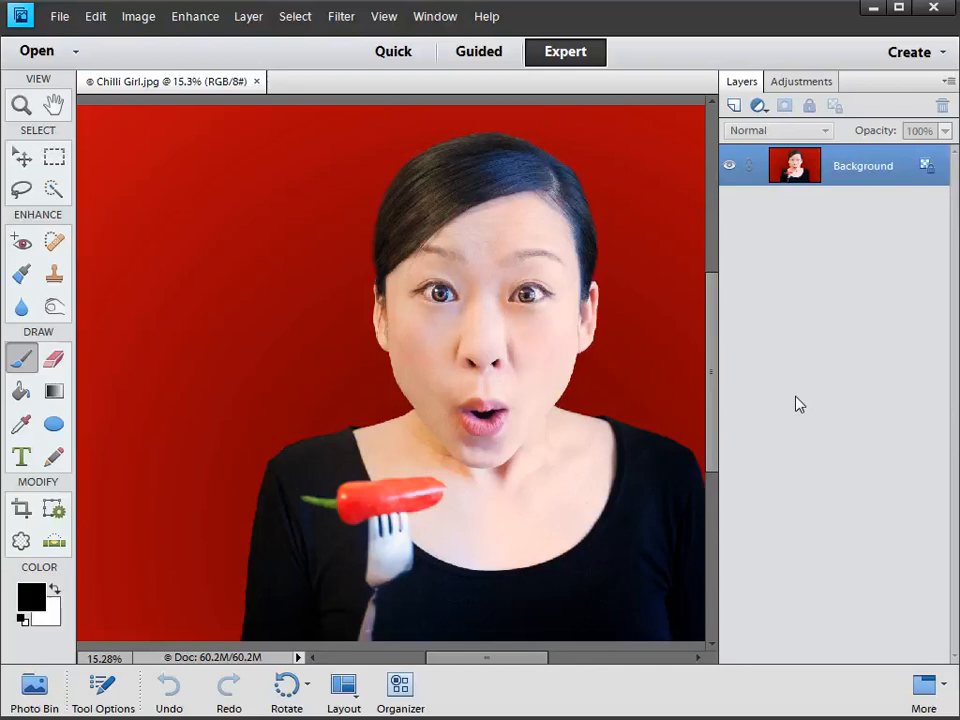
pyautogui.click(733, 106)
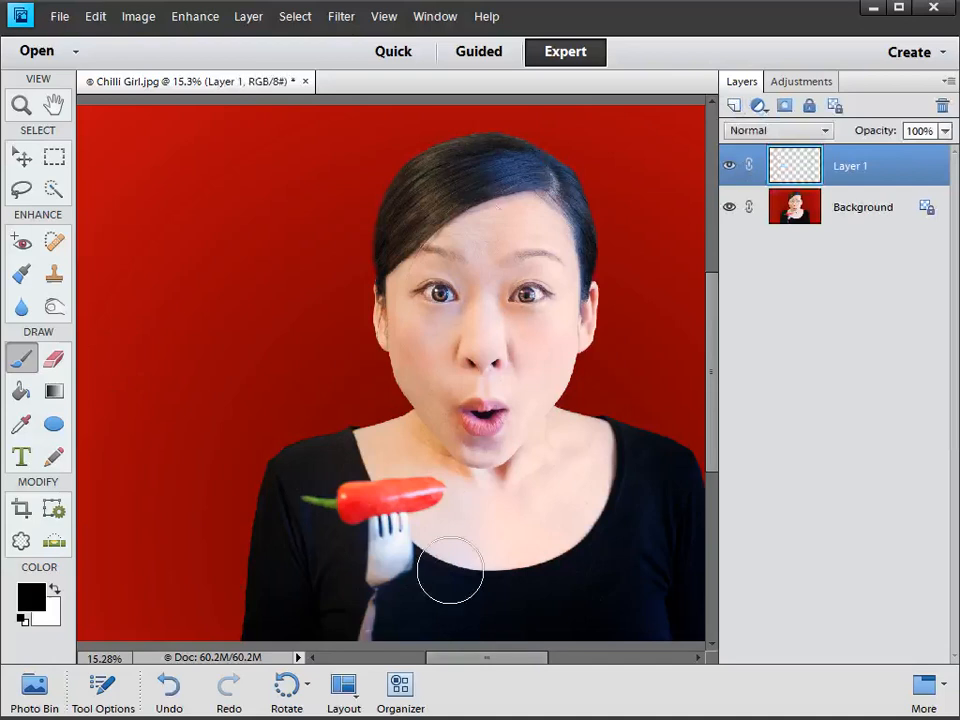
# - Set up the Brush tool with the Flat 45 px tip from Calligraphic Brushes and white as the foreground colour
pyautogui.click(25, 360)
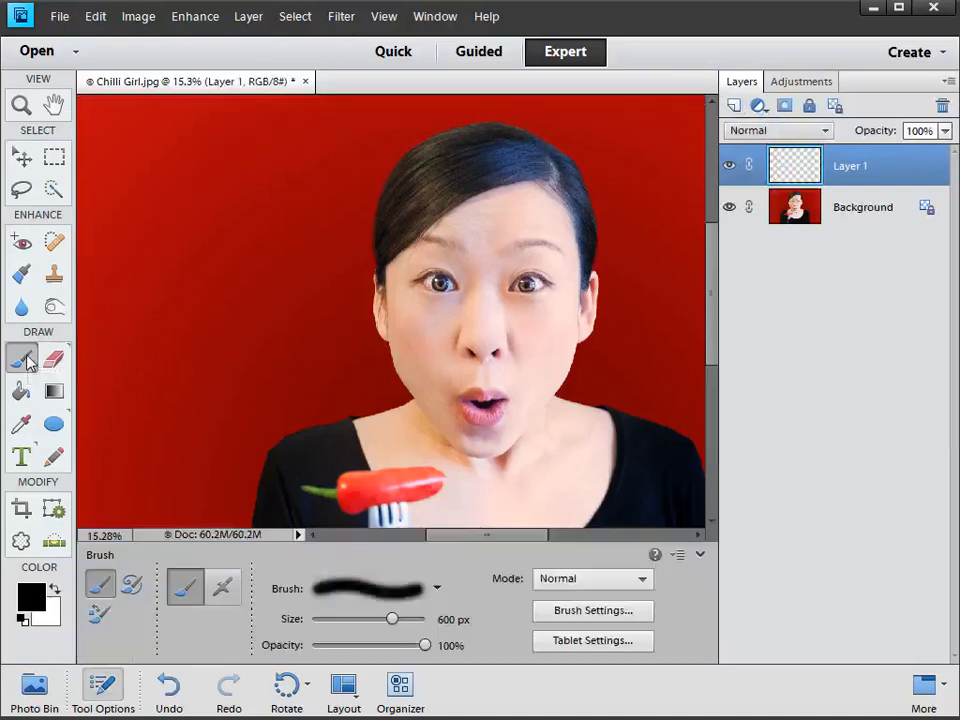
pyautogui.click(438, 590)
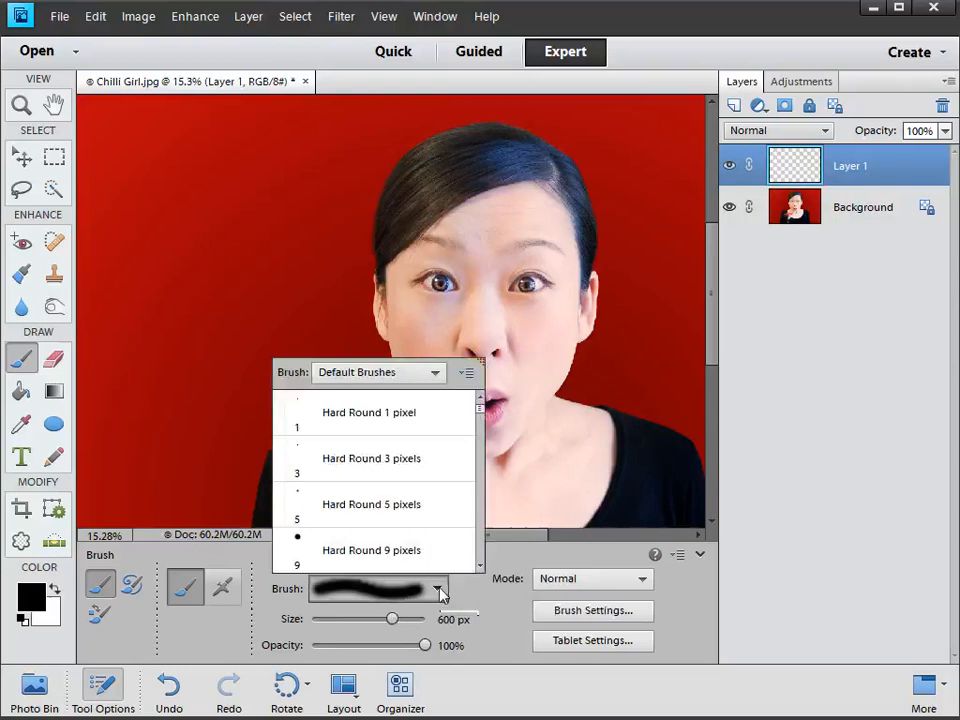
pyautogui.click(392, 422)
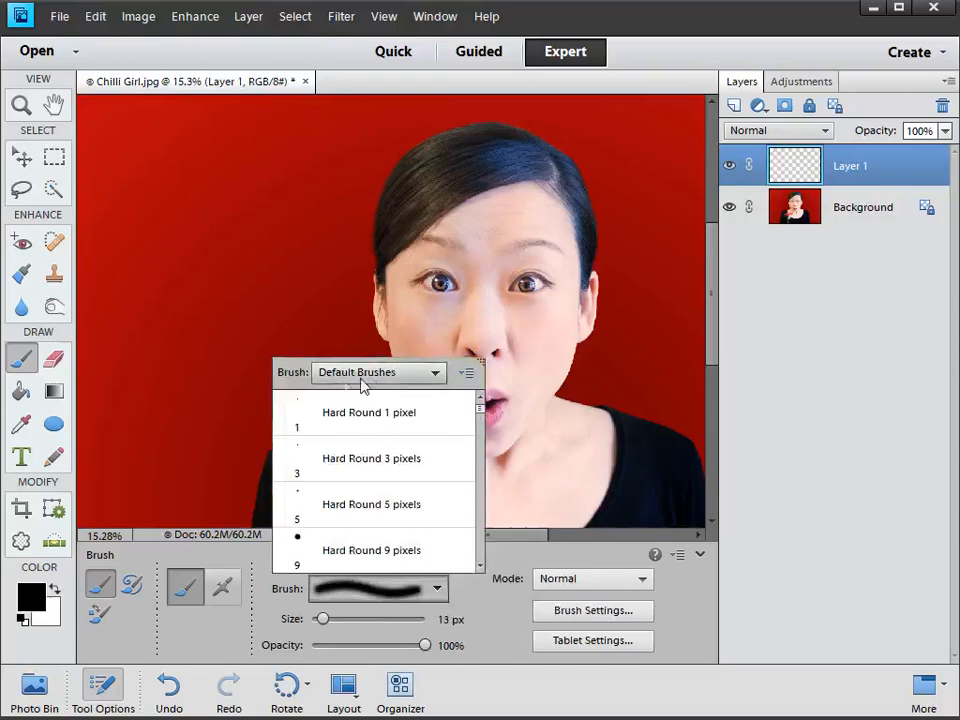
pyautogui.click(436, 376)
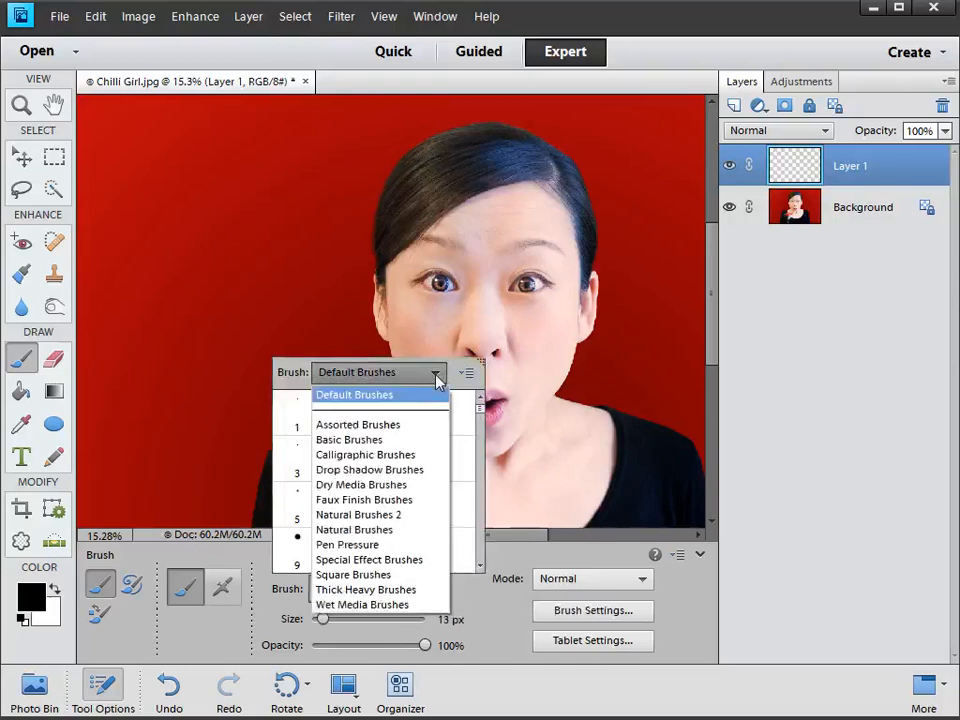
pyautogui.click(408, 456)
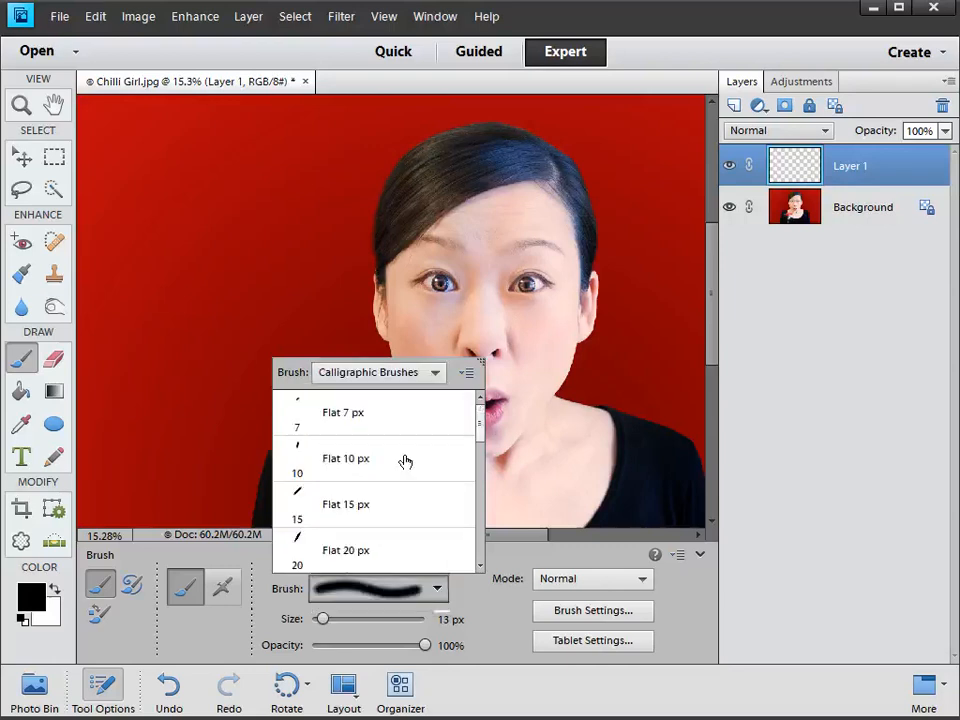
pyautogui.moveTo(481, 420); pyautogui.dragTo(480, 495)
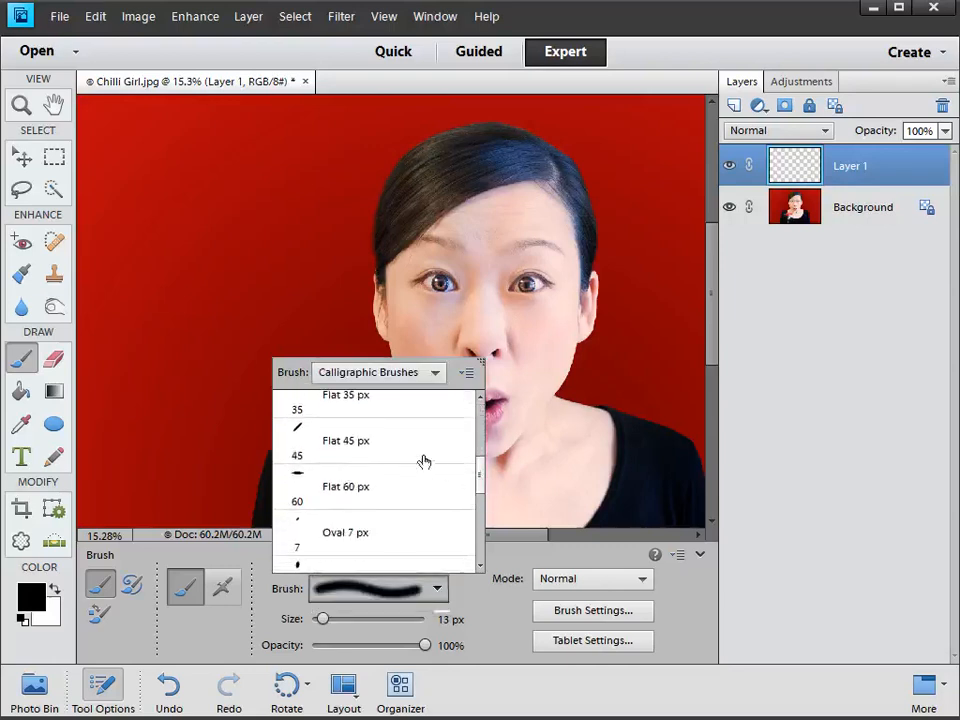
pyautogui.click(357, 442)
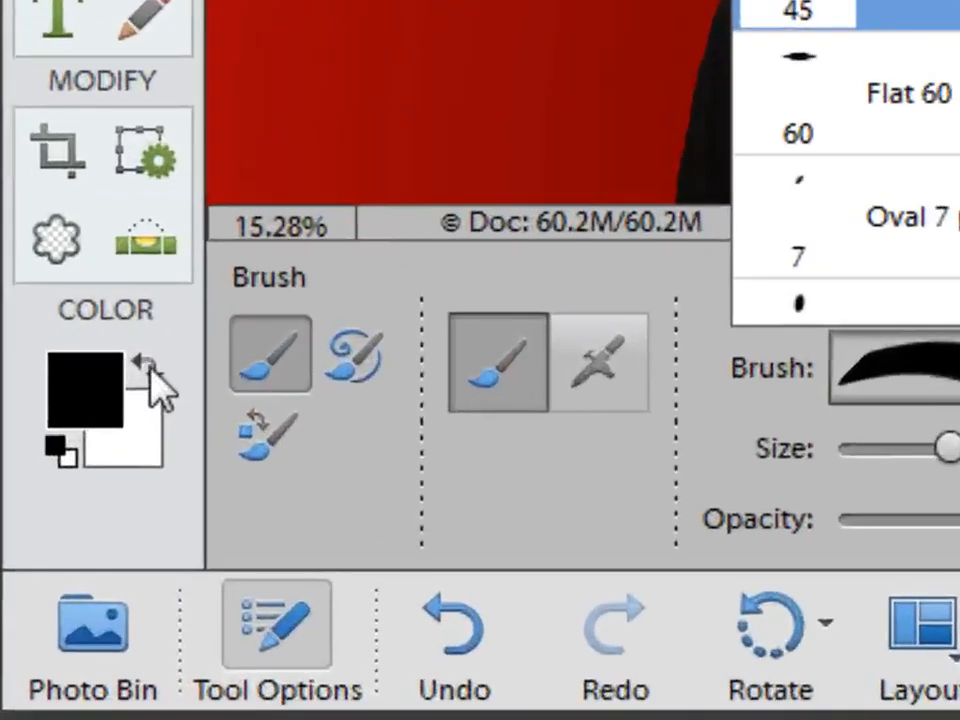
pyautogui.click(150, 370)
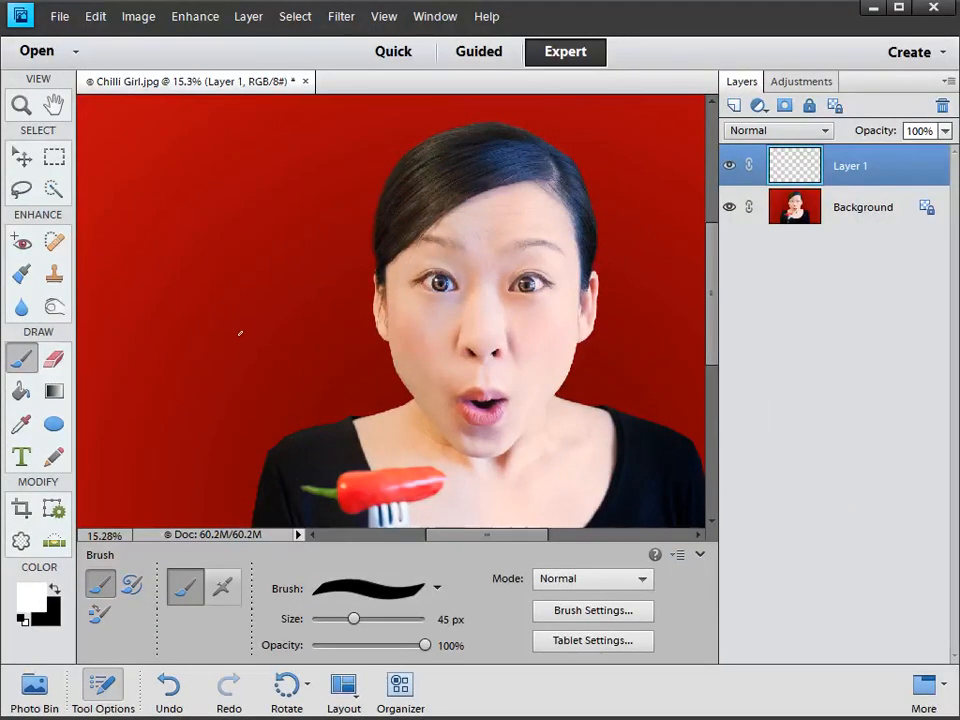
# - Enlarge the brush to 250 px and paint a curved white smoke stroke on the red area beside the woman's head
pyautogui.press(']')
pyautogui.press(']')
pyautogui.press(']')
pyautogui.press(']')
pyautogui.press(']')
pyautogui.press(']')
pyautogui.press(']')
pyautogui.press(']')
pyautogui.press(']')
pyautogui.press(']')
pyautogui.press(']')
pyautogui.moveTo(251, 193)
pyautogui.mouseDown()
pyautogui.moveTo(246, 206)
pyautogui.moveTo(277, 243)
pyautogui.moveTo(236, 318)
pyautogui.moveTo(250, 338)
pyautogui.moveTo(279, 324)
pyautogui.mouseUp()
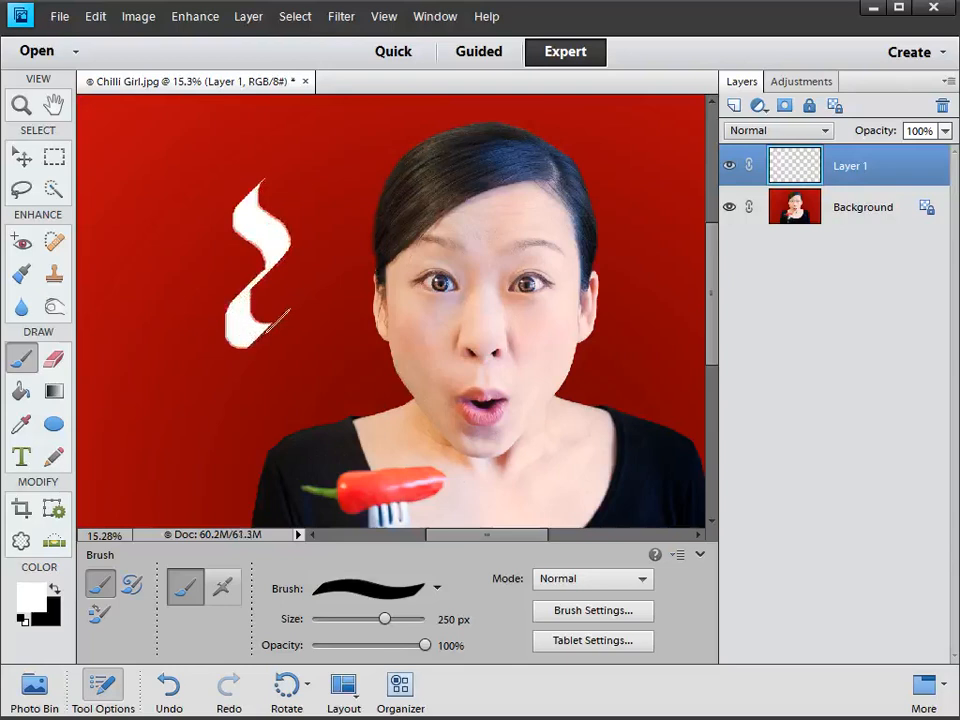
# - Paint two thinner, curling white strokes over the smoke shape, reducing the brush size before each one
pyautogui.press('[')
pyautogui.press('[')
pyautogui.press('[')
pyautogui.press('[')
pyautogui.moveTo(283, 177)
pyautogui.mouseDown()
pyautogui.moveTo(275, 232)
pyautogui.moveTo(298, 272)
pyautogui.moveTo(282, 272)
pyautogui.moveTo(265, 296)
pyautogui.moveTo(293, 310)
pyautogui.moveTo(258, 342)
pyautogui.mouseUp()
pyautogui.press('[')
pyautogui.press('[')
pyautogui.press('[')
pyautogui.press('[')
pyautogui.moveTo(272, 173)
pyautogui.mouseDown()
pyautogui.moveTo(262, 229)
pyautogui.moveTo(224, 310)
pyautogui.moveTo(258, 367)
pyautogui.mouseUp()
# - Try extra 125 px white strokes looping around the smoke shape and undo them
pyautogui.press(']')
pyautogui.press(']')
pyautogui.press(']')
pyautogui.press(']')
pyautogui.moveTo(262, 157)
pyautogui.mouseDown()
pyautogui.moveTo(290, 200)
pyautogui.moveTo(312, 345)
pyautogui.moveTo(300, 372)
pyautogui.moveTo(238, 358)
pyautogui.mouseUp()
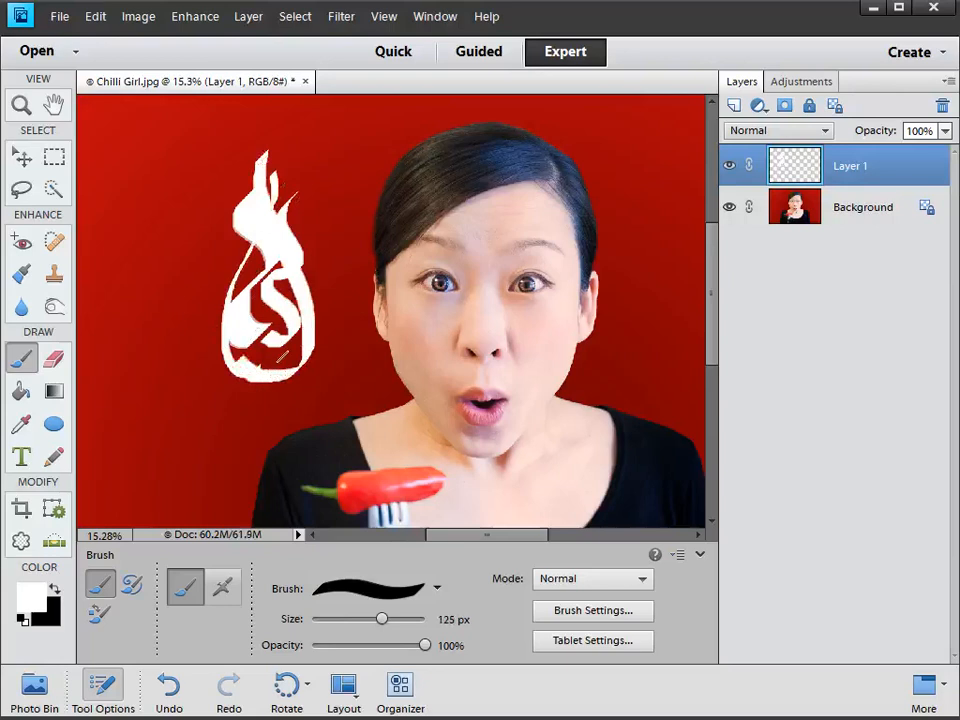
pyautogui.hotkey('ctrl', 'z')
pyautogui.hotkey('ctrl', 'z')
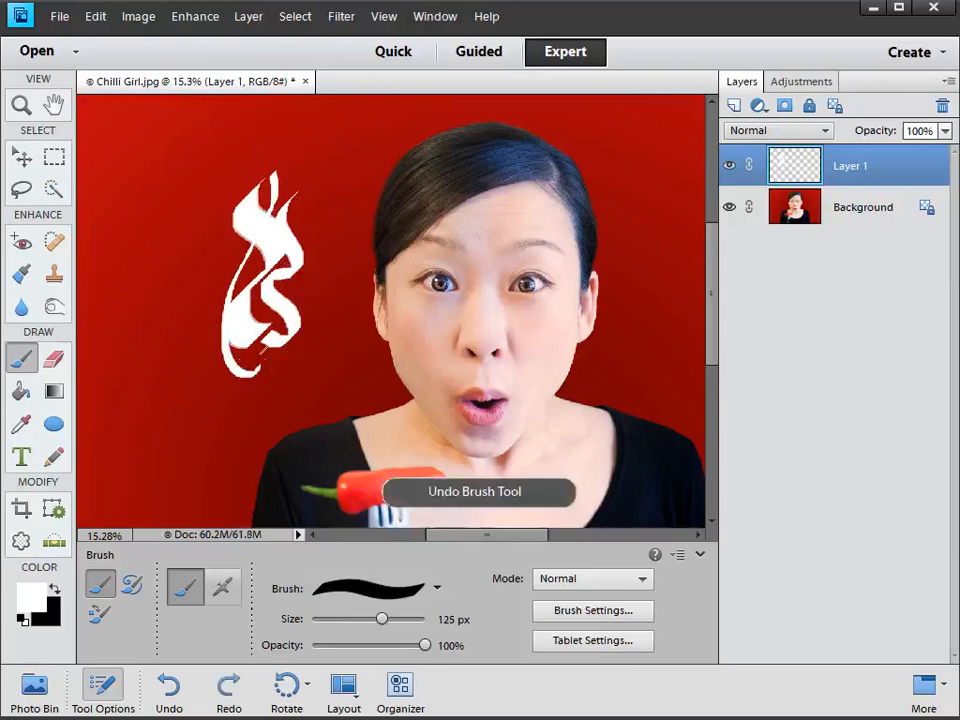
# - Paint a tall white wisp through the smoke shape with a 100 px brush, undoing the first attempt
pyautogui.press('[')
pyautogui.moveTo(246, 146); pyautogui.dragTo(282, 291)
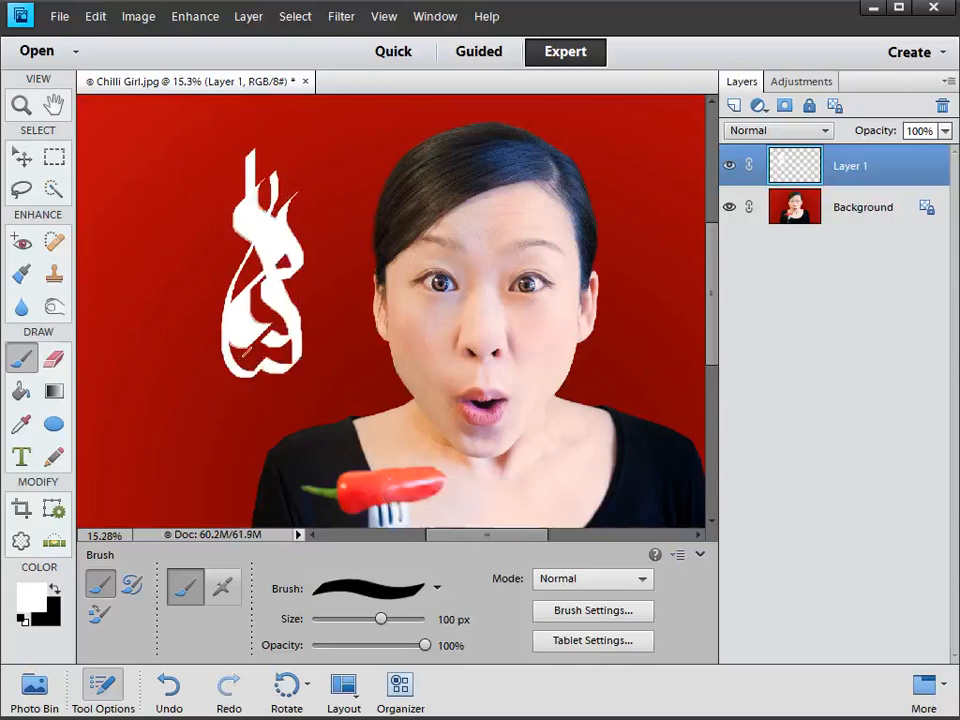
pyautogui.hotkey('ctrl', 'z')
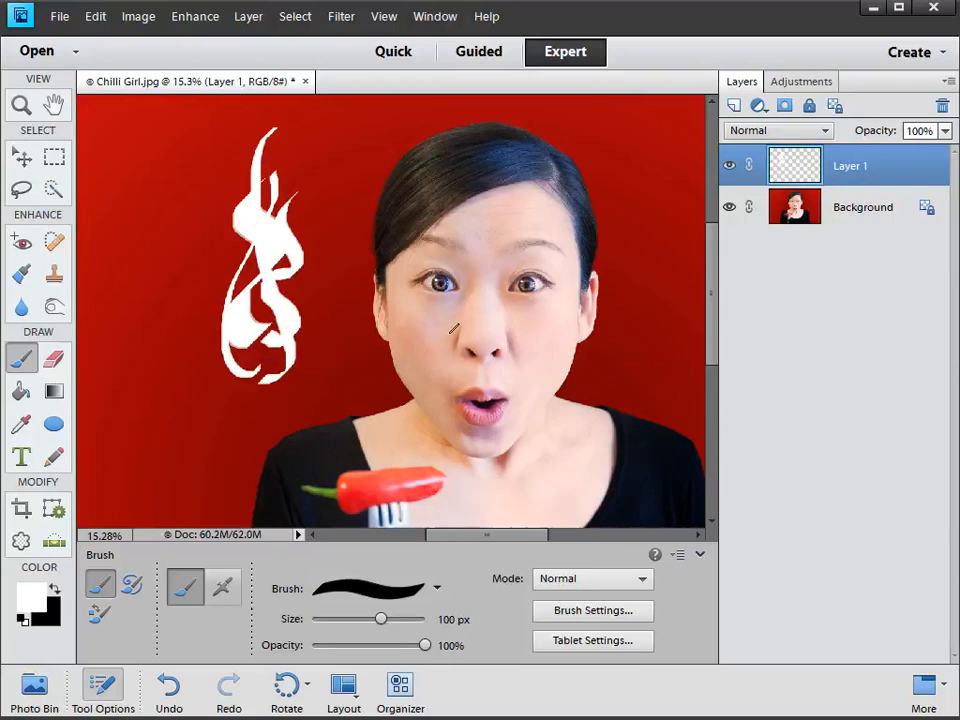
# - Apply a Gaussian Blur with a 19.4-pixel radius to the smoke on Layer 1 and duplicate the layer
pyautogui.click(341, 17)
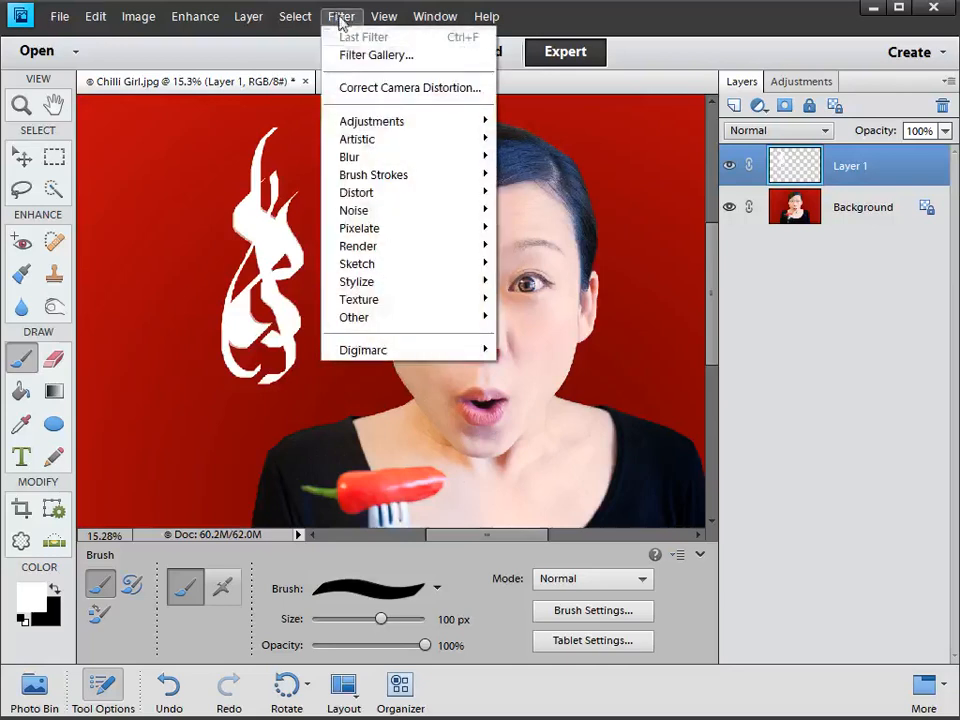
pyautogui.moveTo(416, 167)
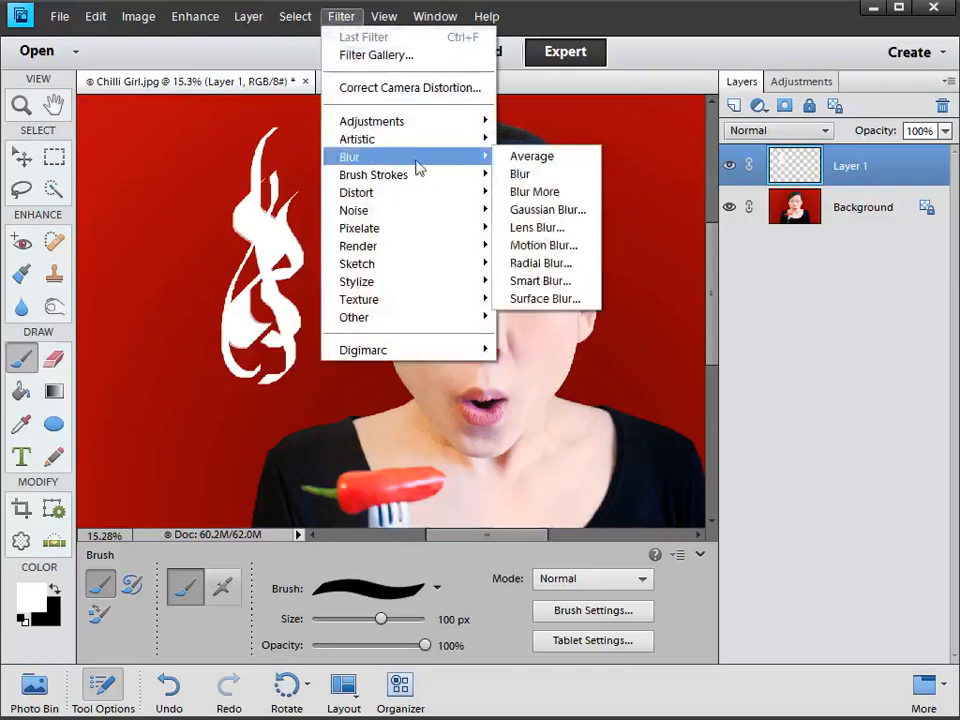
pyautogui.click(578, 215)
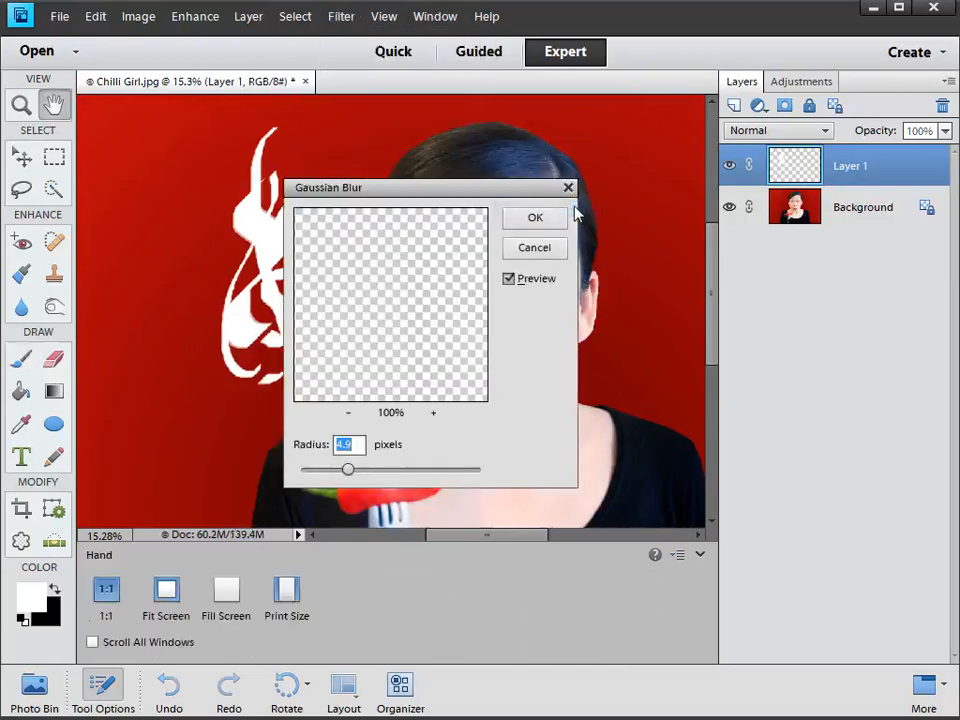
pyautogui.moveTo(464, 167); pyautogui.dragTo(465, 139)
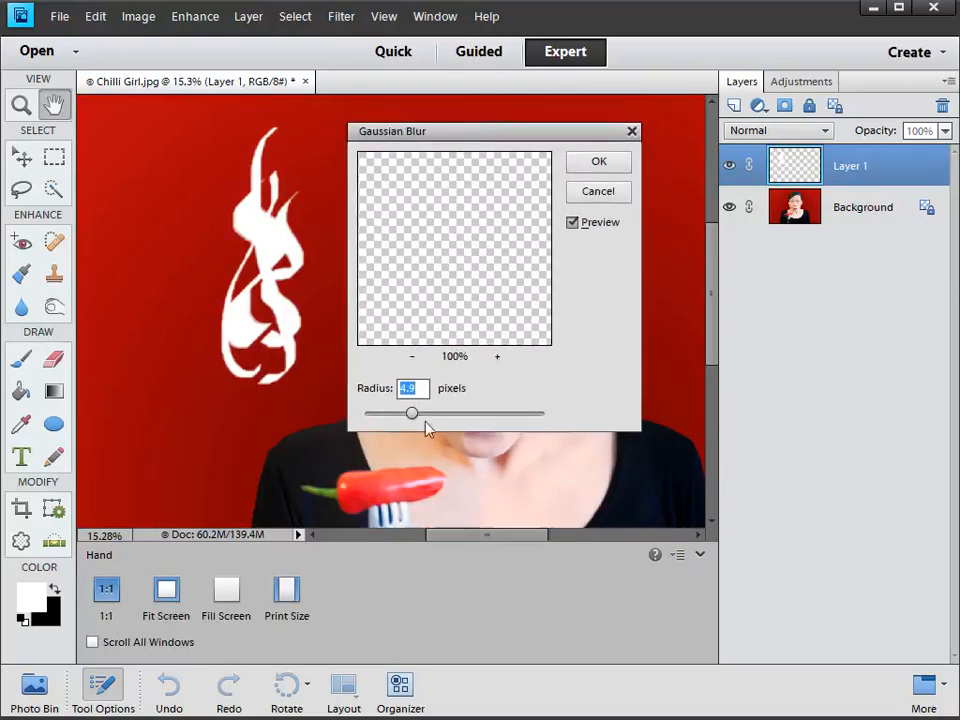
pyautogui.moveTo(423, 420); pyautogui.dragTo(446, 420)
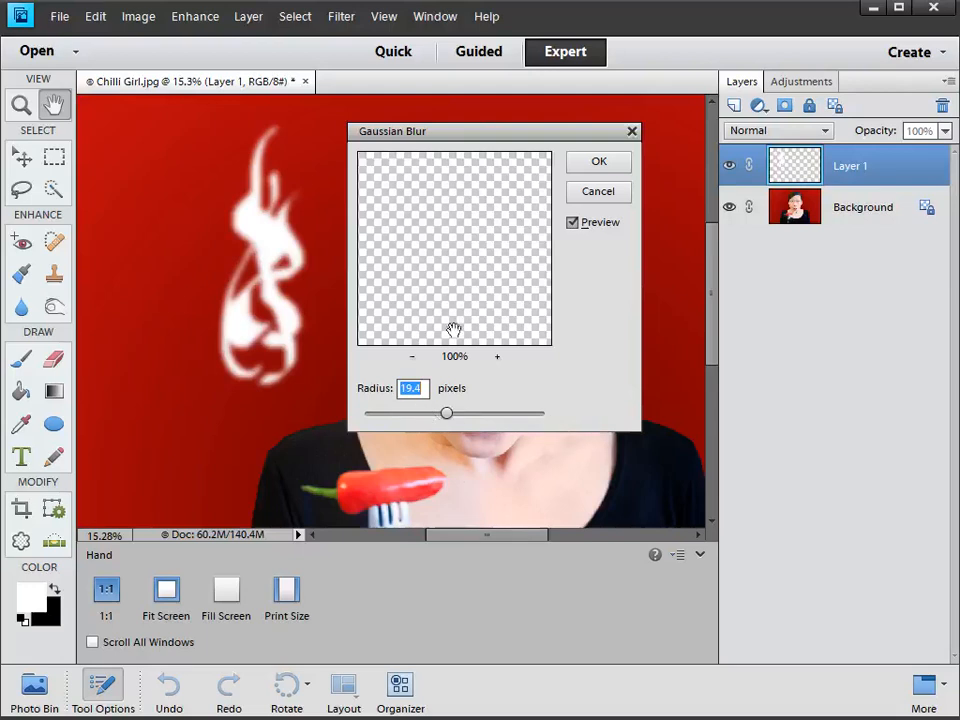
pyautogui.click(598, 163)
pyautogui.press('b')
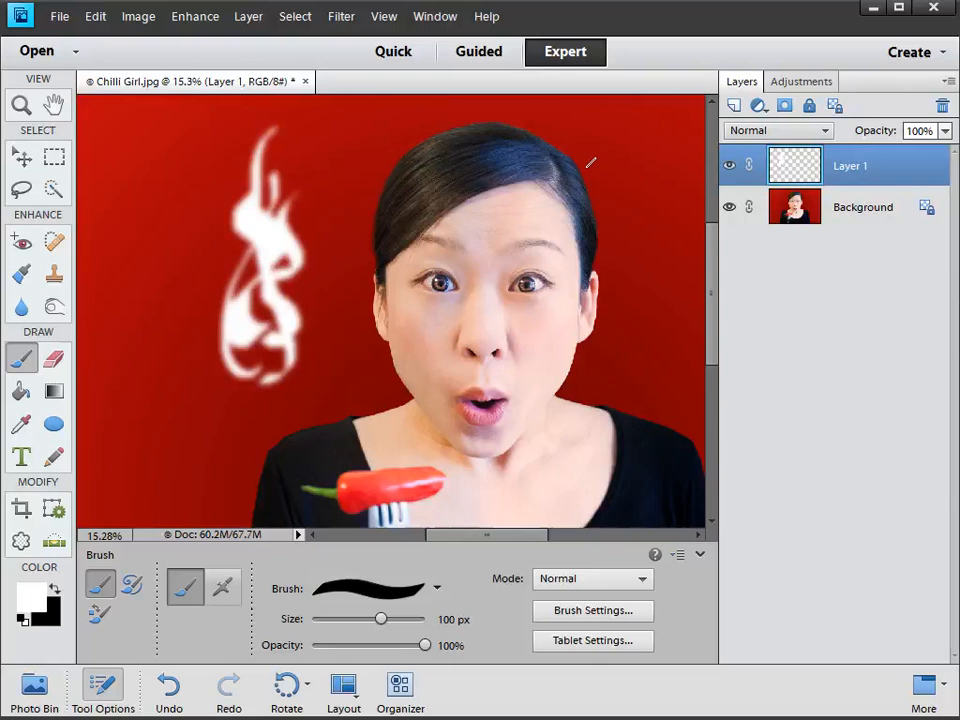
pyautogui.hotkey('ctrl', 'j')
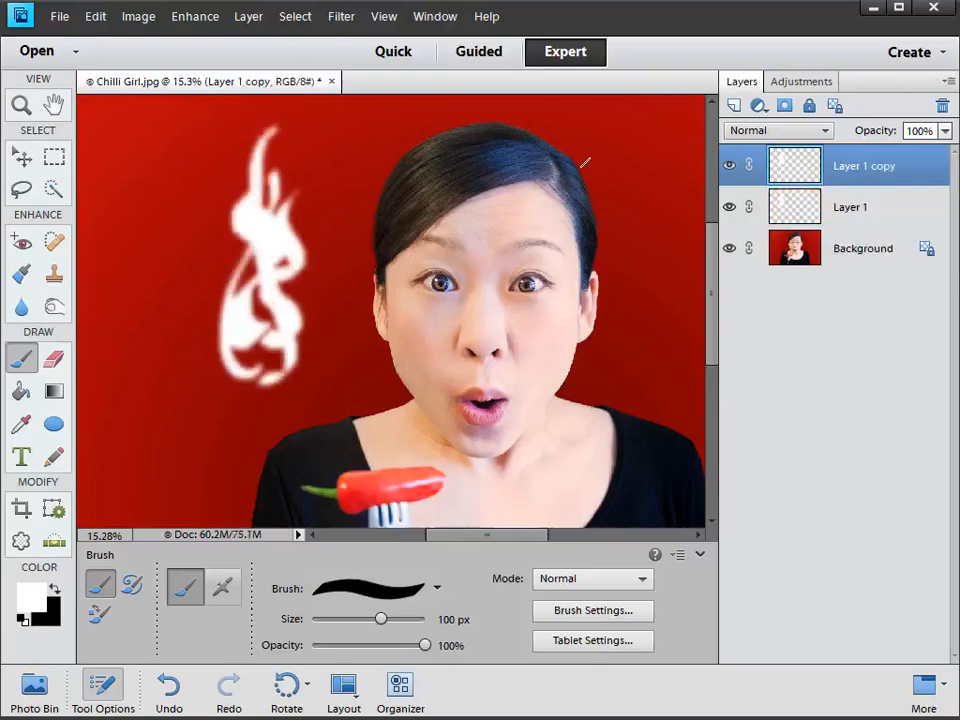
# - Load the duplicated smoke layer's painted pixels as a selection and contract it by 20 pixels
pyautogui.keyDown('ctrl'); pyautogui.click(796, 166); pyautogui.keyUp('ctrl')
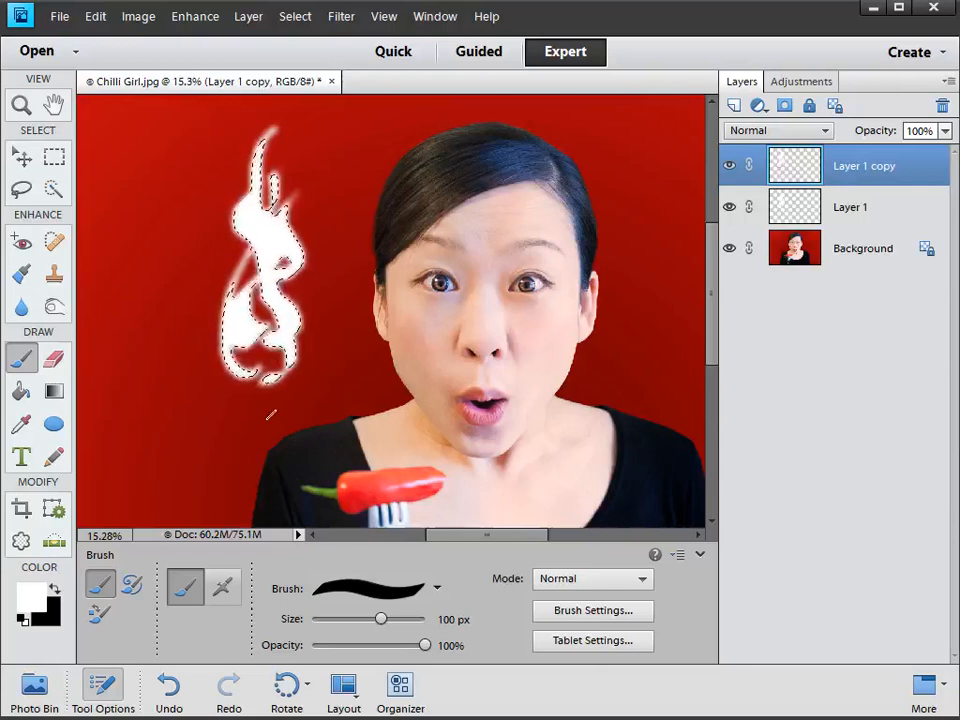
pyautogui.click(296, 16)
pyautogui.moveTo(338, 231)
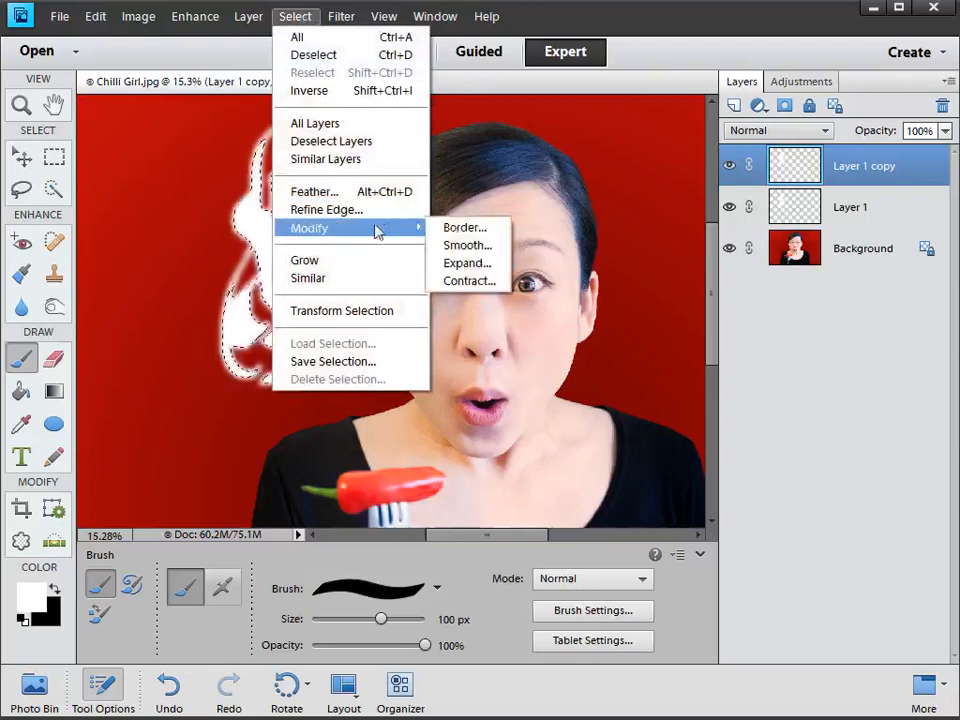
pyautogui.click(467, 280)
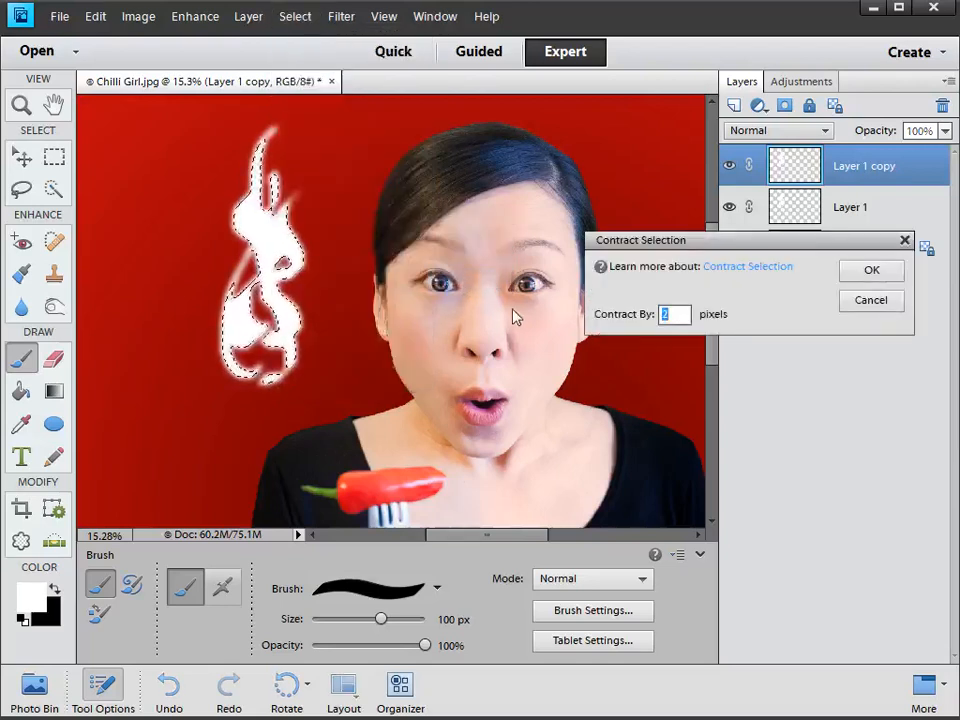
pyautogui.write('20')
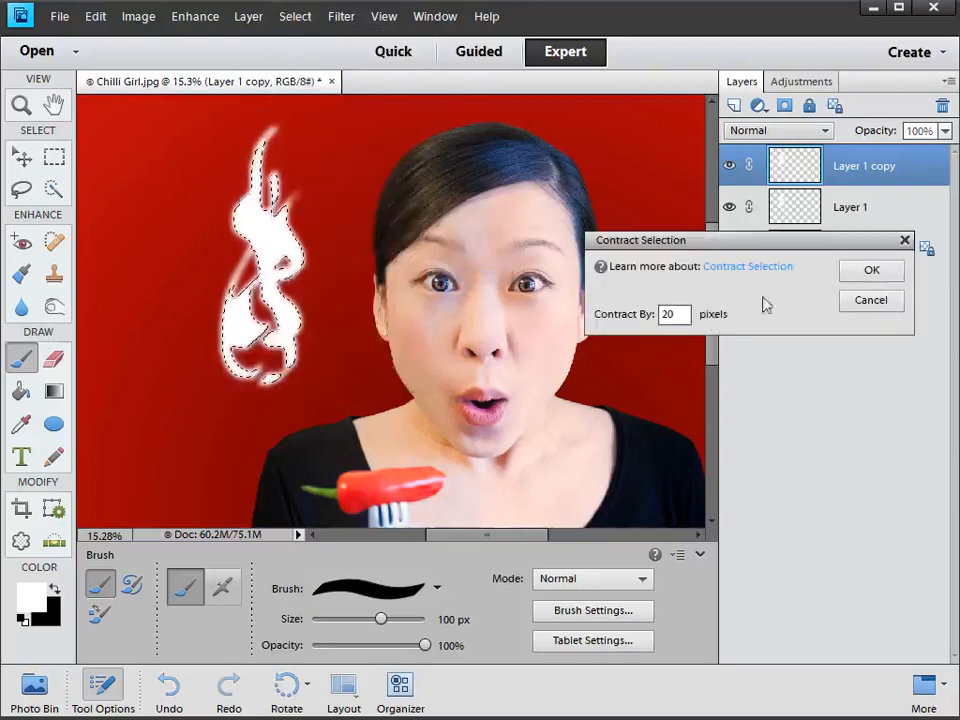
pyautogui.click(870, 271)
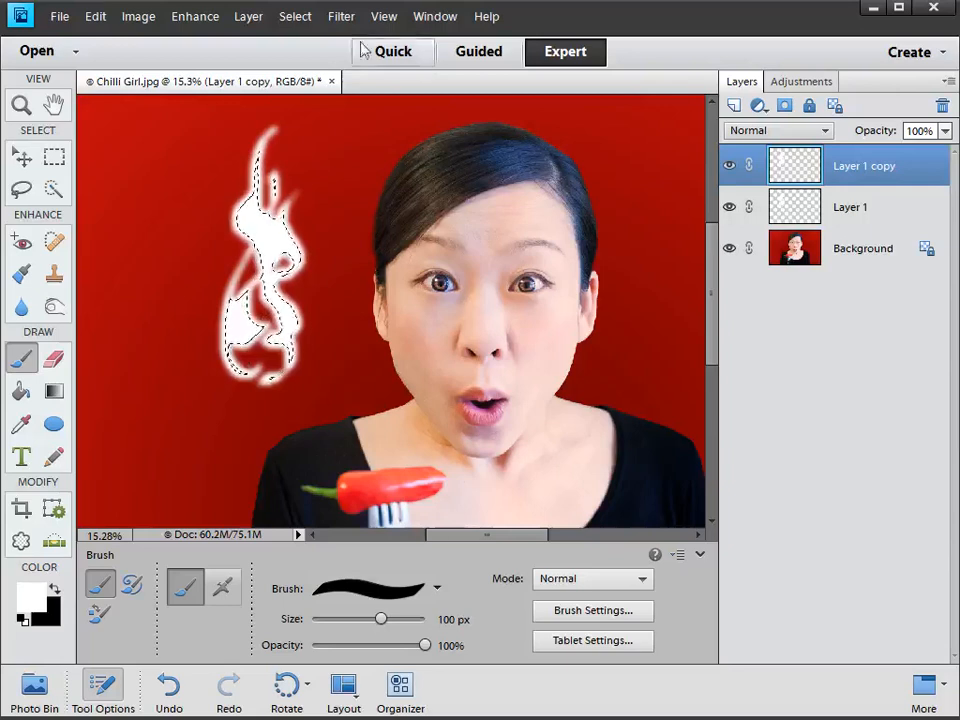
# - Invert the selection, delete the outer smoke edges from Layer 1 copy, and deselect
pyautogui.click(297, 17)
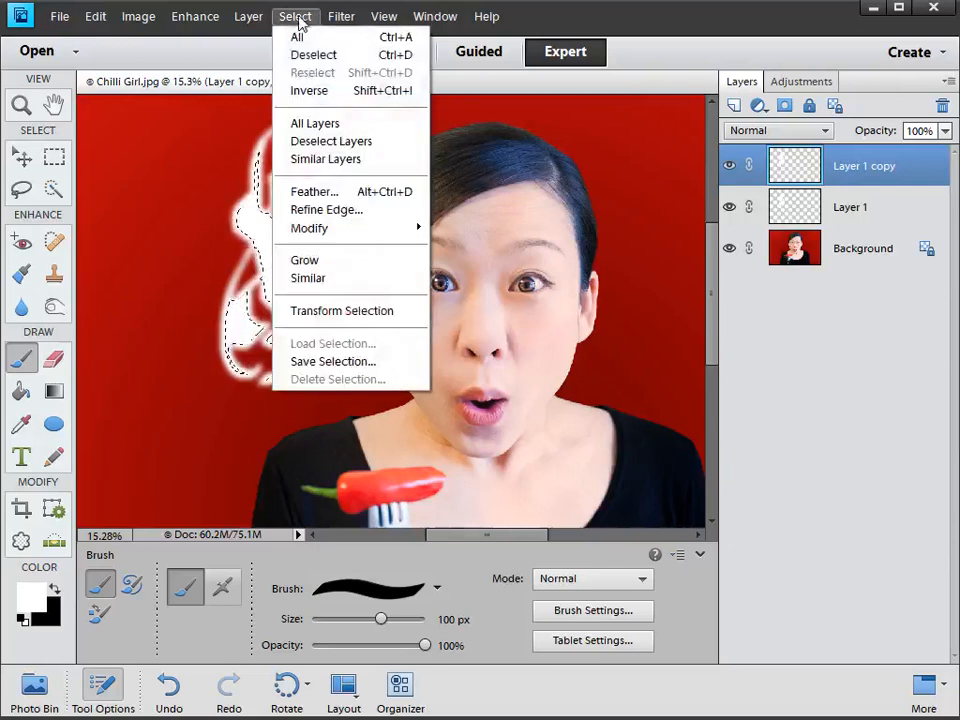
pyautogui.click(312, 91)
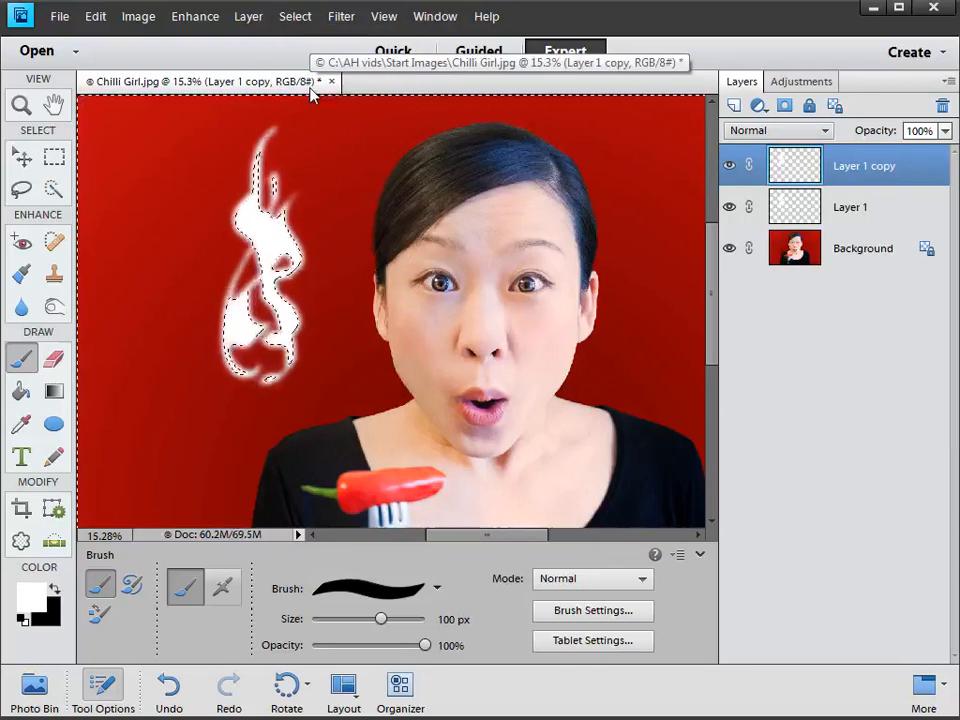
pyautogui.hotkey('ctrl', 'd')
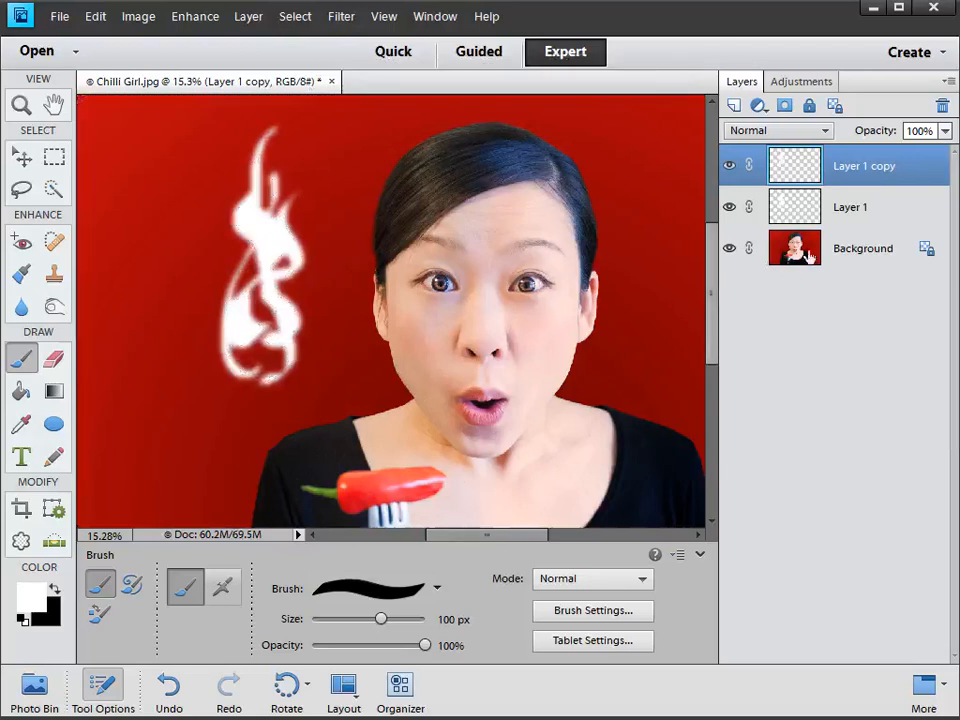
# - Lower the opacity of Layer 1, the wider smoke beneath the contracted copy, to 30%
pyautogui.click(812, 202)
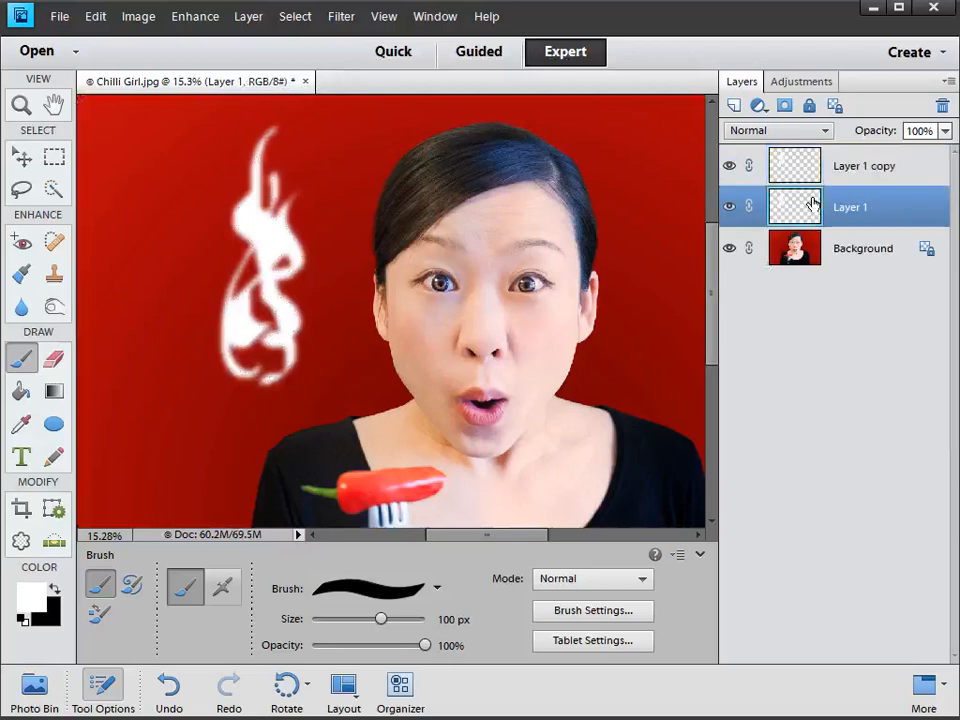
pyautogui.click(945, 131)
pyautogui.moveTo(945, 152); pyautogui.dragTo(880, 158)
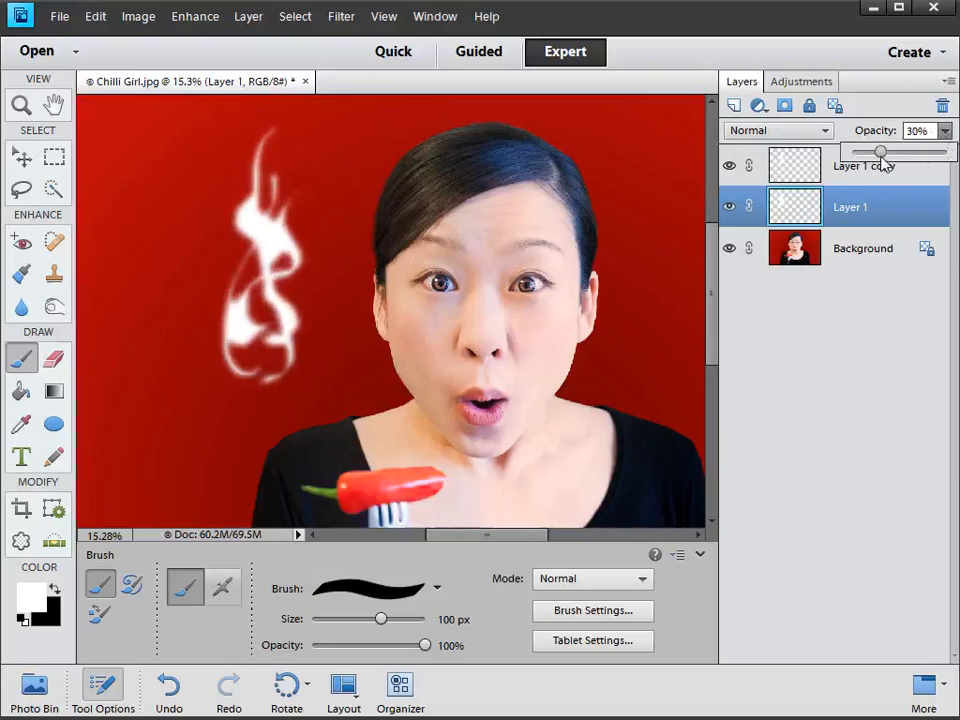
# - Hide and show Layer 1 copy repeatedly to compare the faint outer smoke with the bright core
pyautogui.click(728, 168)
pyautogui.click(728, 168)
pyautogui.click(728, 168)
pyautogui.click(728, 168)
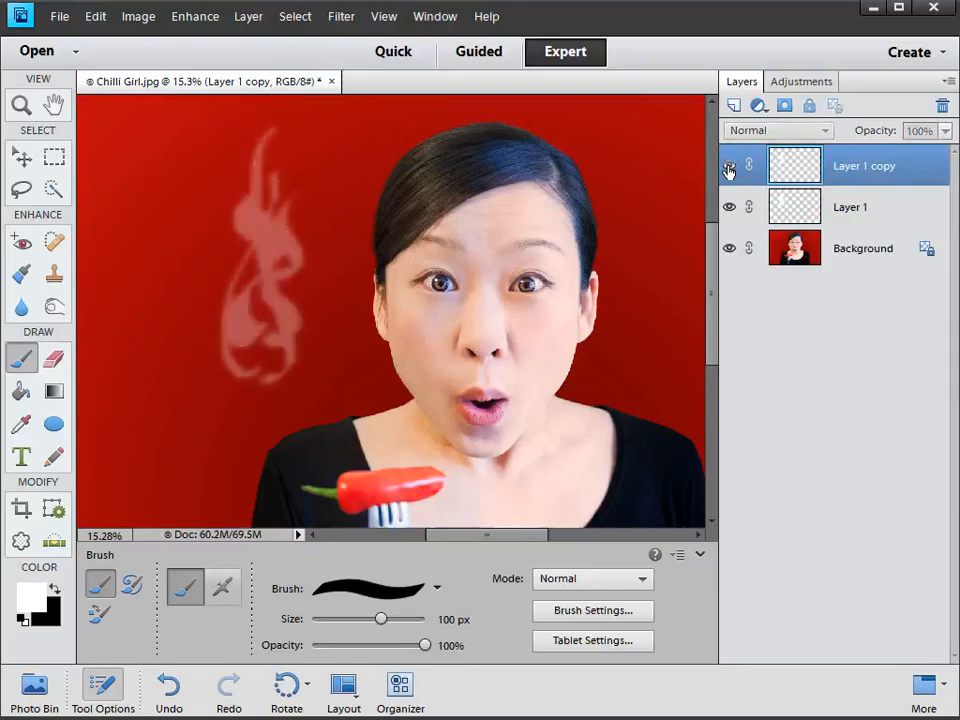
pyautogui.click(728, 168)
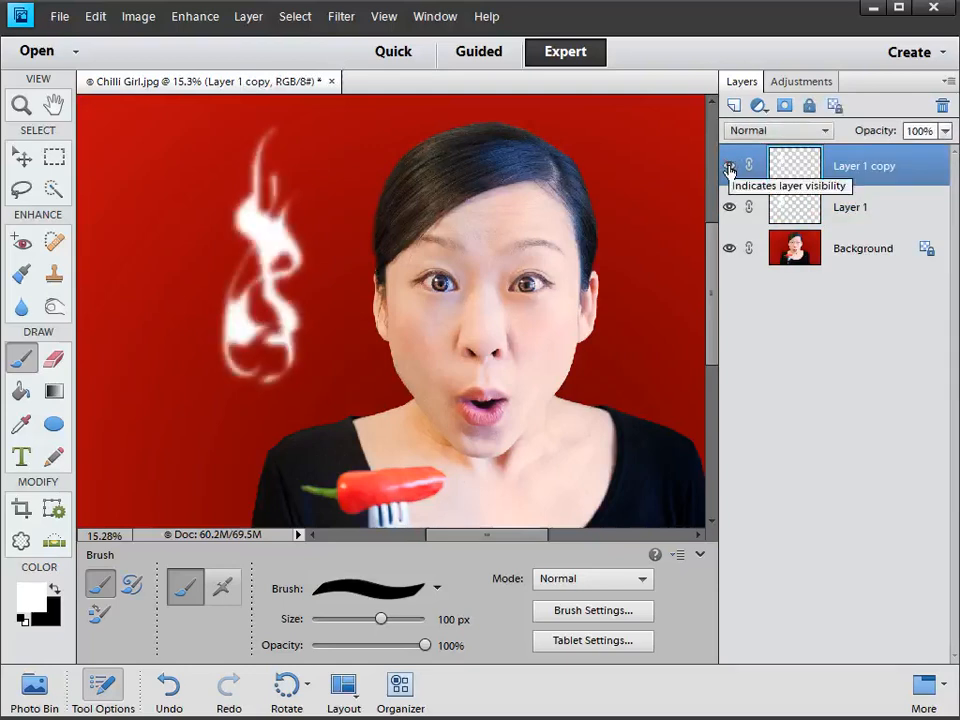
# - Scale the bright core on Layer 1 copy to 89.40%, centre it within the faint smoke, and merge it down into Layer 1
pyautogui.hotkey('ctrl', 't')
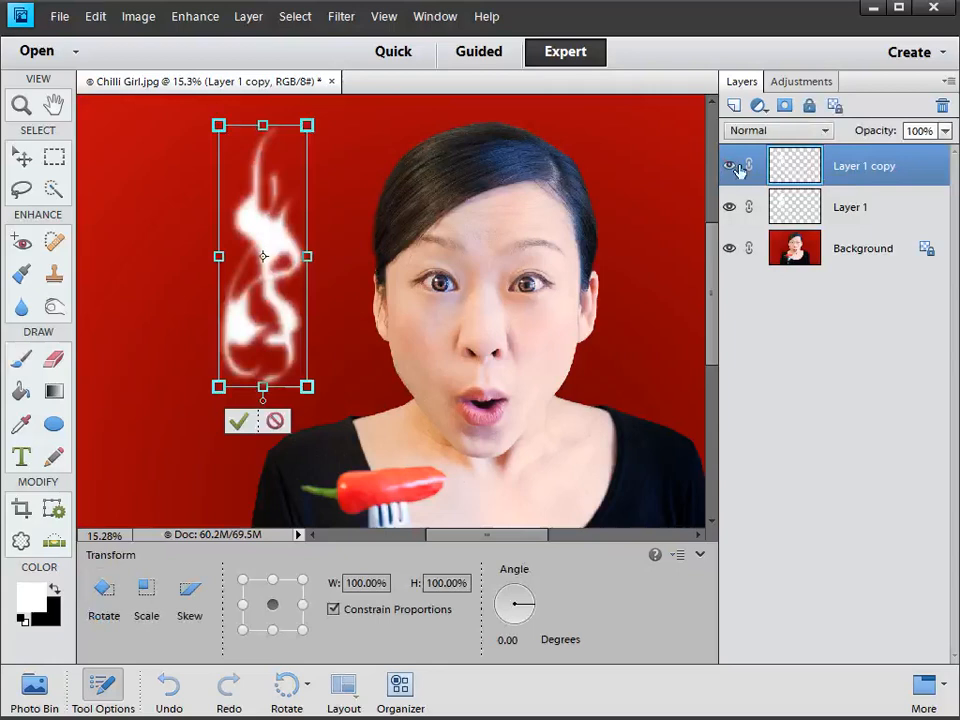
pyautogui.moveTo(307, 125); pyautogui.dragTo(321, 143)
pyautogui.moveTo(281, 224); pyautogui.dragTo(287, 237)
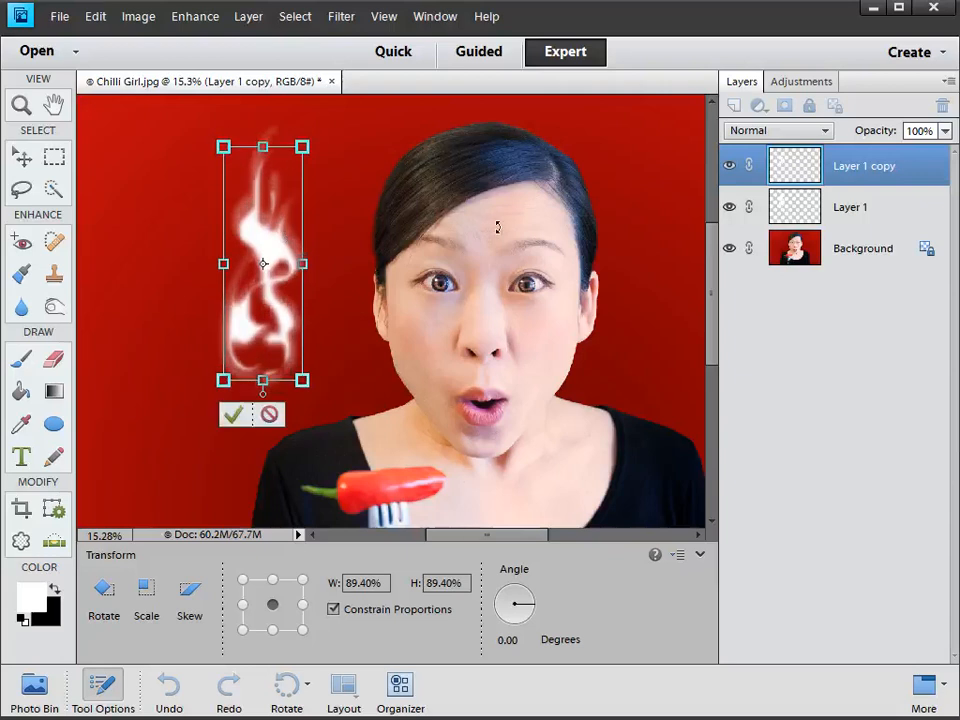
pyautogui.click(234, 415)
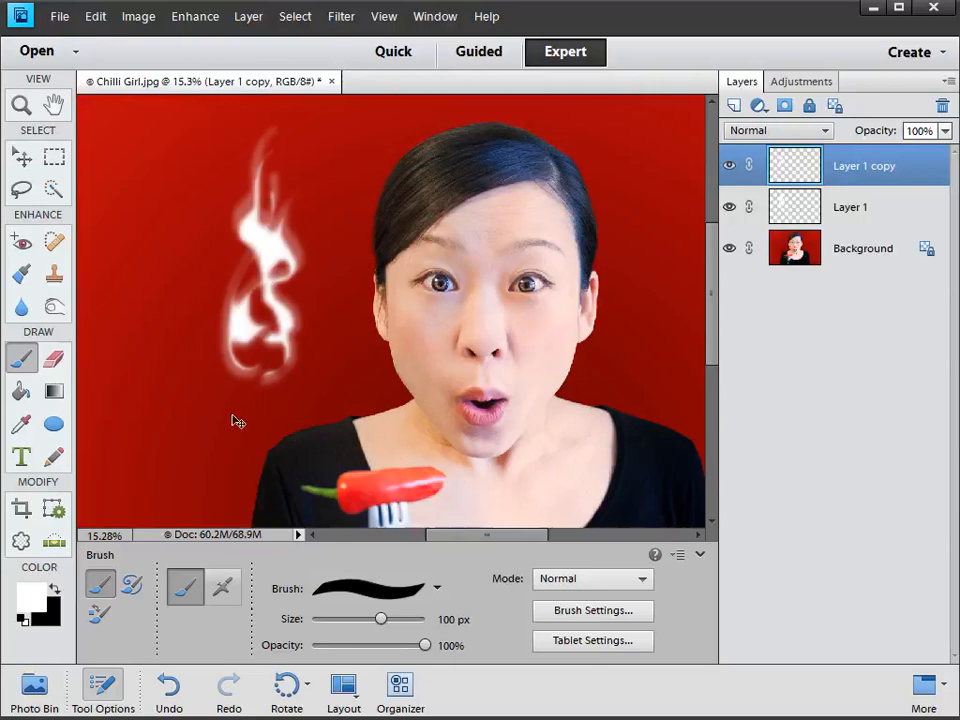
pyautogui.hotkey('ctrl', 'z')
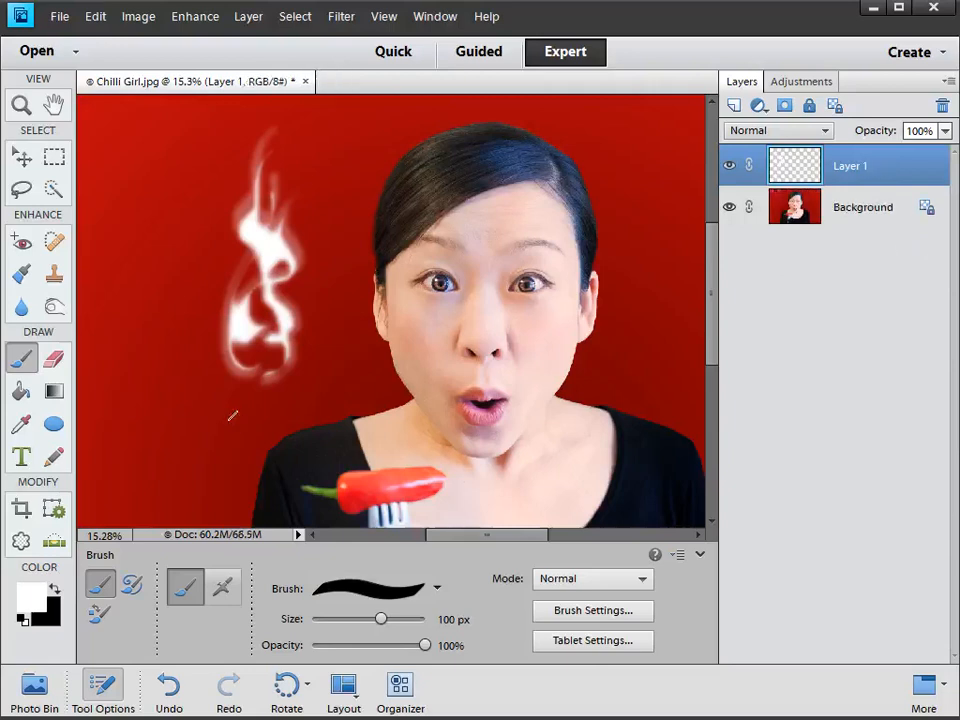
# - Duplicate the merged smoke layer and flip the duplicate horizontally
pyautogui.hotkey('ctrl', 'j')
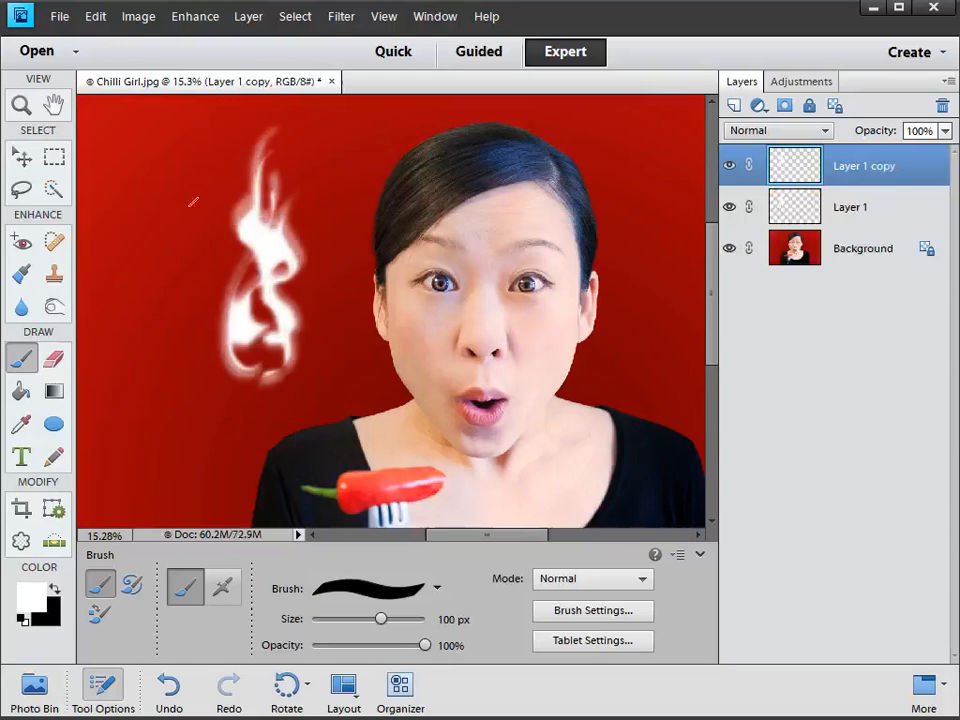
pyautogui.click(141, 19)
pyautogui.moveTo(266, 47)
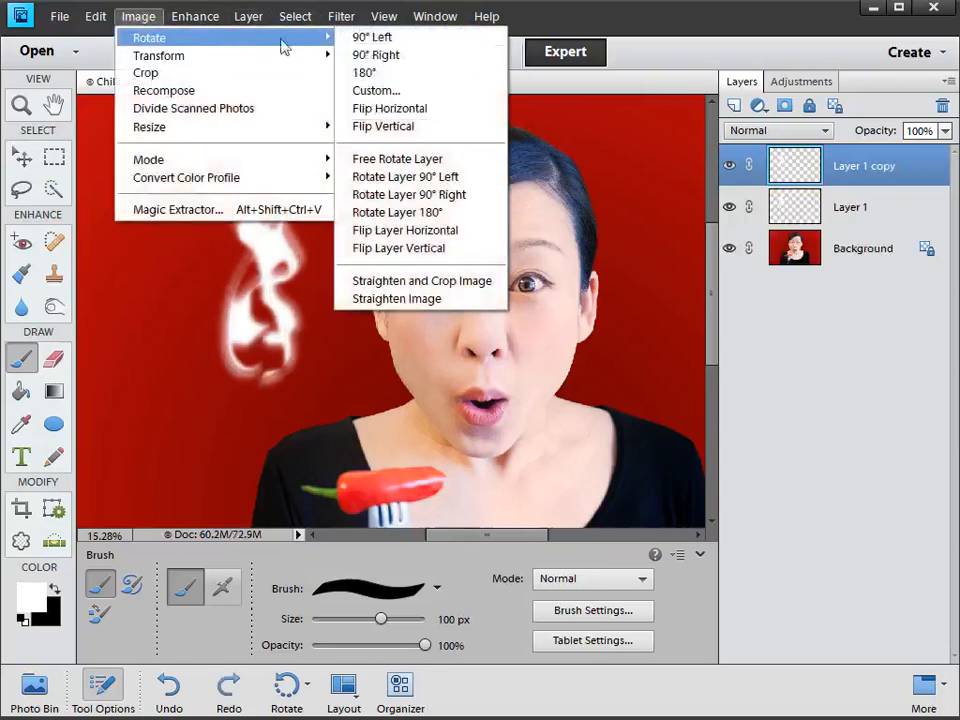
pyautogui.click(470, 230)
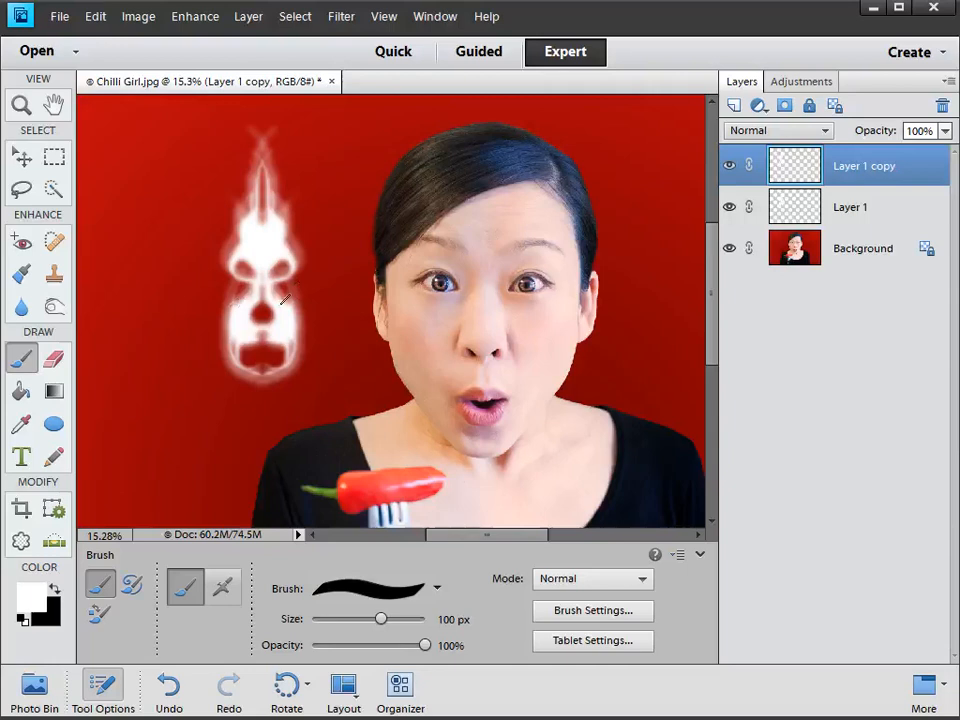
# - Reshape the flipped smoke to 43.80% width and 112.97% height, position it over the original smoke, and merge it down into Layer 1
pyautogui.hotkey('ctrl', 't')
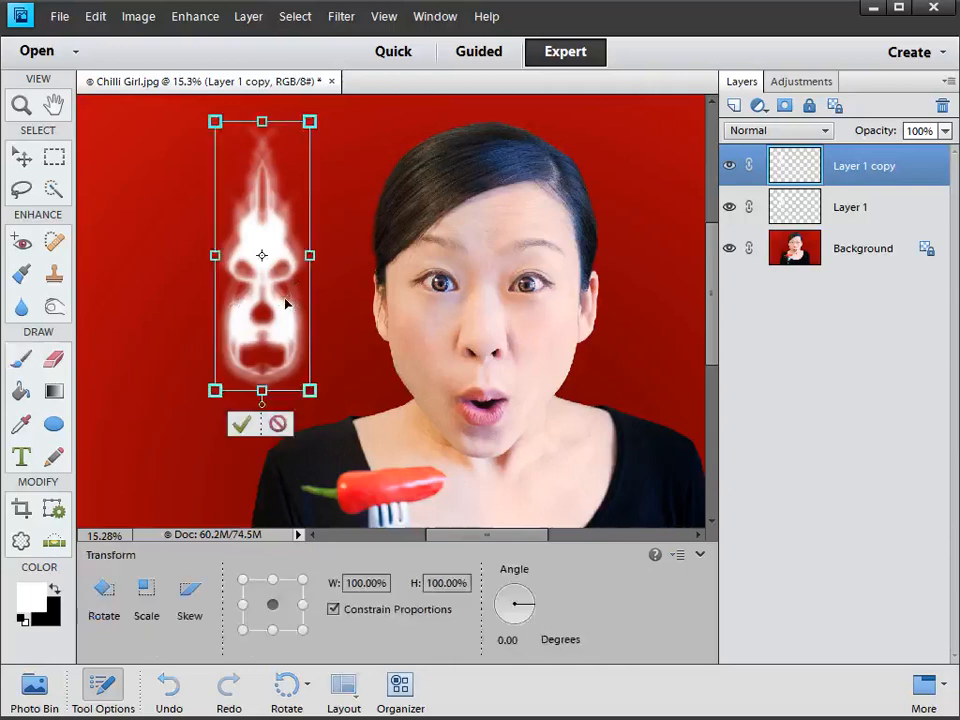
pyautogui.moveTo(310, 121); pyautogui.dragTo(294, 169)
pyautogui.moveTo(229, 393); pyautogui.dragTo(228, 350)
pyautogui.moveTo(228, 262); pyautogui.dragTo(267, 324)
pyautogui.moveTo(265, 219); pyautogui.dragTo(264, 142)
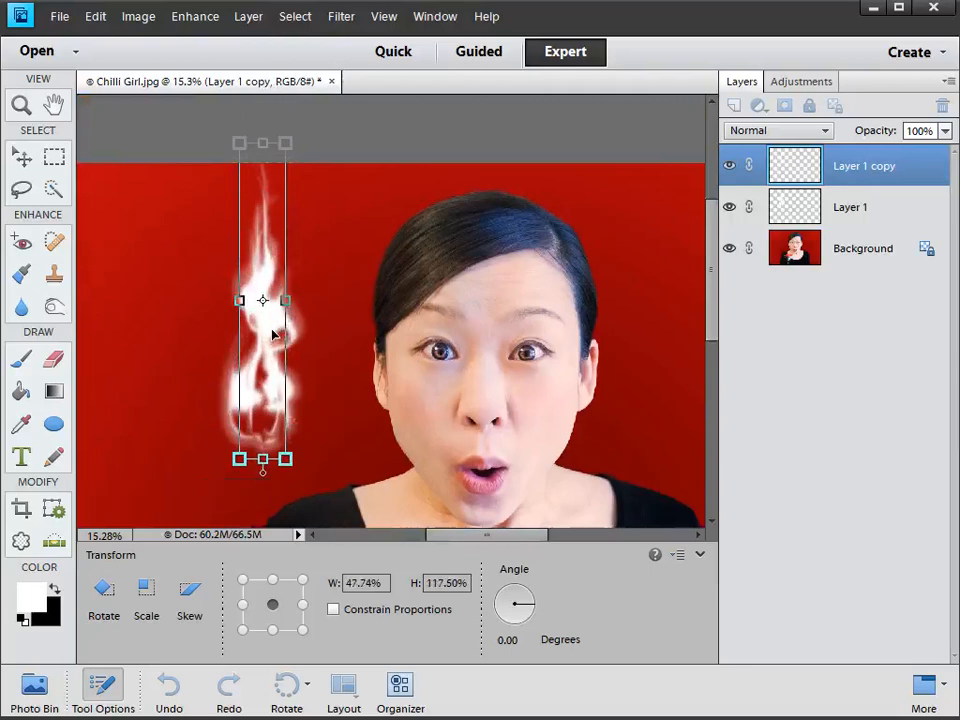
pyautogui.moveTo(288, 300); pyautogui.dragTo(280, 300)
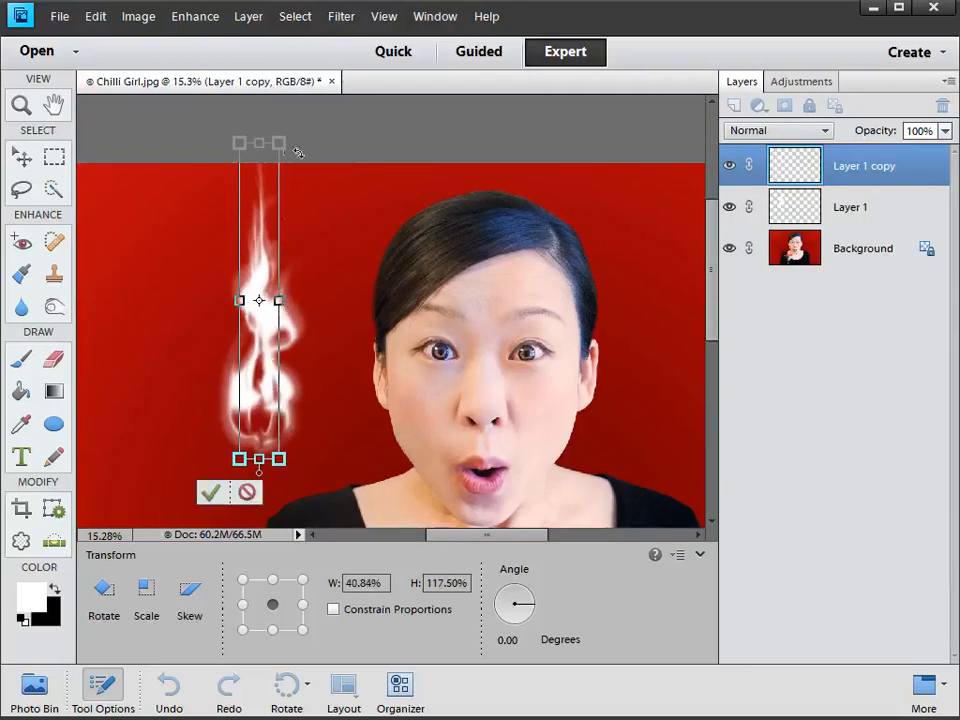
pyautogui.moveTo(277, 143); pyautogui.dragTo(276, 155)
pyautogui.moveTo(279, 459); pyautogui.dragTo(281, 459)
pyautogui.moveTo(265, 404)
pyautogui.mouseDown()
pyautogui.moveTo(255, 407)
pyautogui.moveTo(257, 398)
pyautogui.mouseUp()
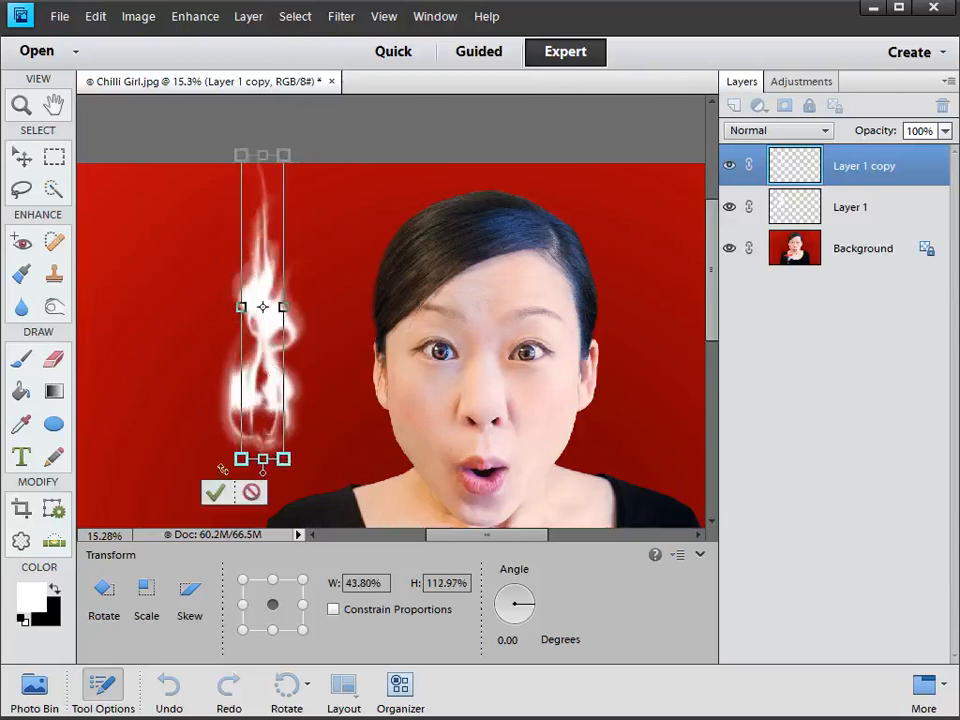
pyautogui.press('b')
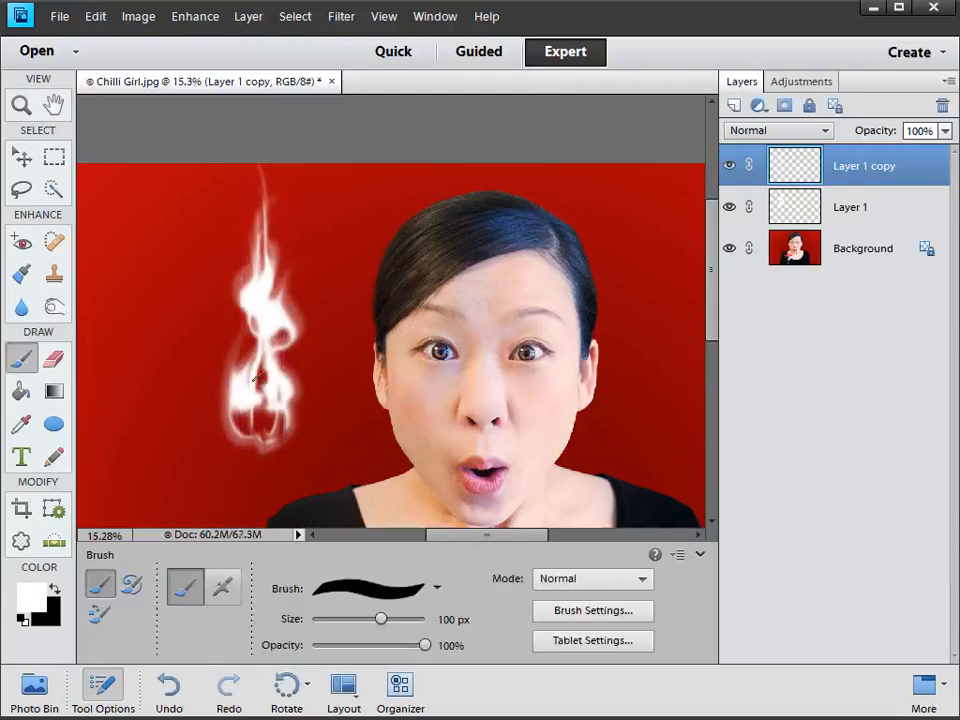
pyautogui.hotkey('ctrl', 'e')
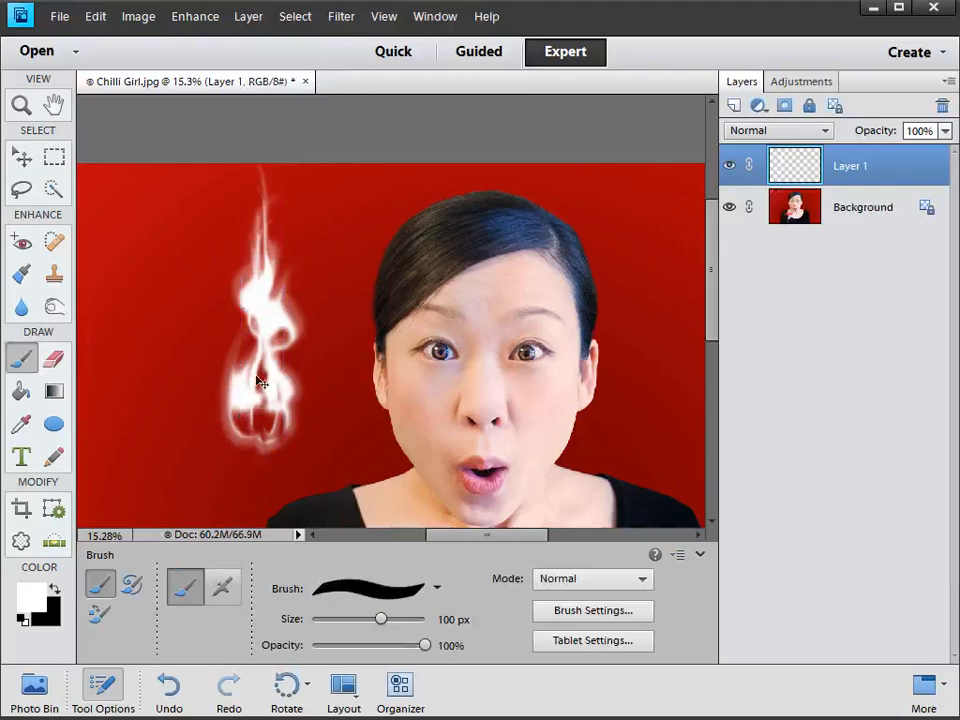
# - Duplicate the smoke, scale the copy to 75.90% over the lower part of the original, and merge both layers
pyautogui.hotkey('ctrl', 'j')
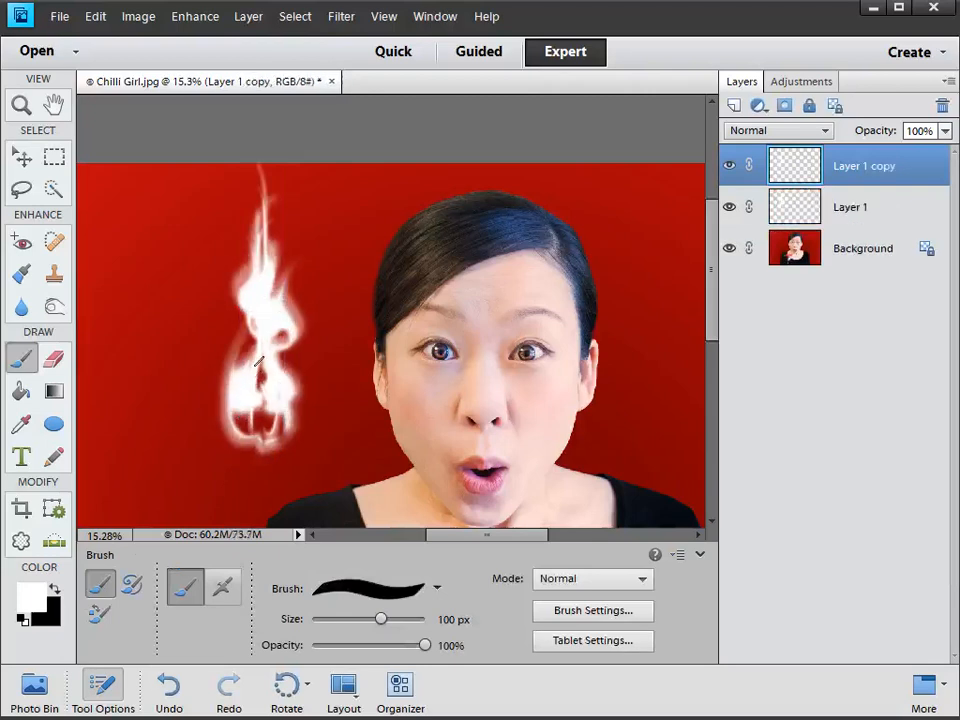
pyautogui.hotkey('ctrl', 't')
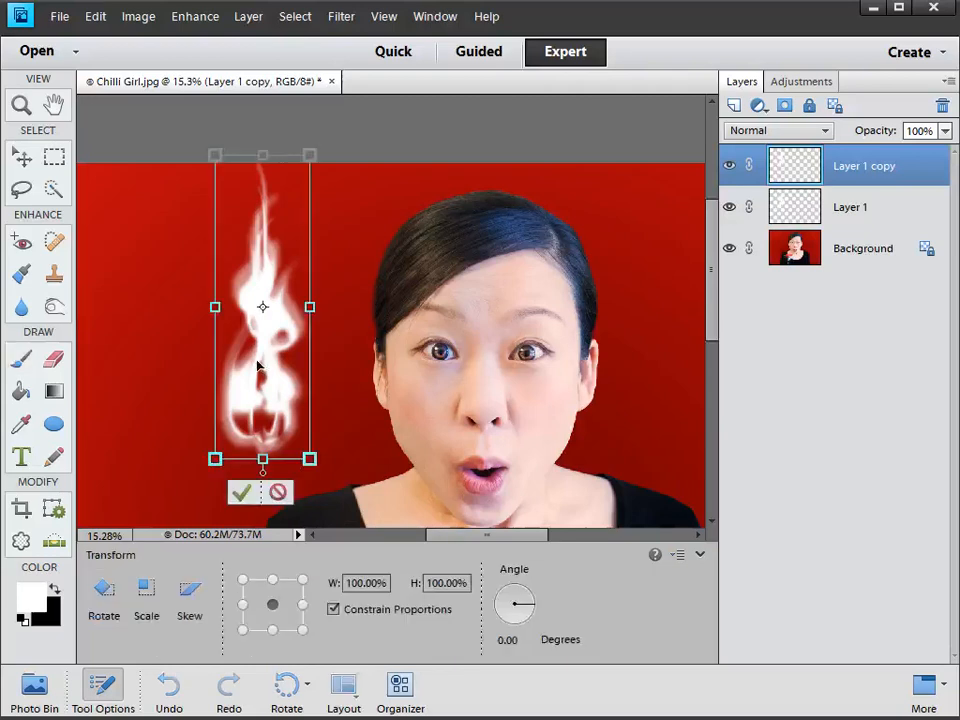
pyautogui.moveTo(310, 155); pyautogui.dragTo(284, 240)
pyautogui.moveTo(286, 351); pyautogui.dragTo(300, 350)
pyautogui.moveTo(257, 240)
pyautogui.mouseDown()
pyautogui.moveTo(257, 281)
pyautogui.moveTo(257, 218)
pyautogui.mouseUp()
pyautogui.moveTo(257, 218); pyautogui.dragTo(257, 201)
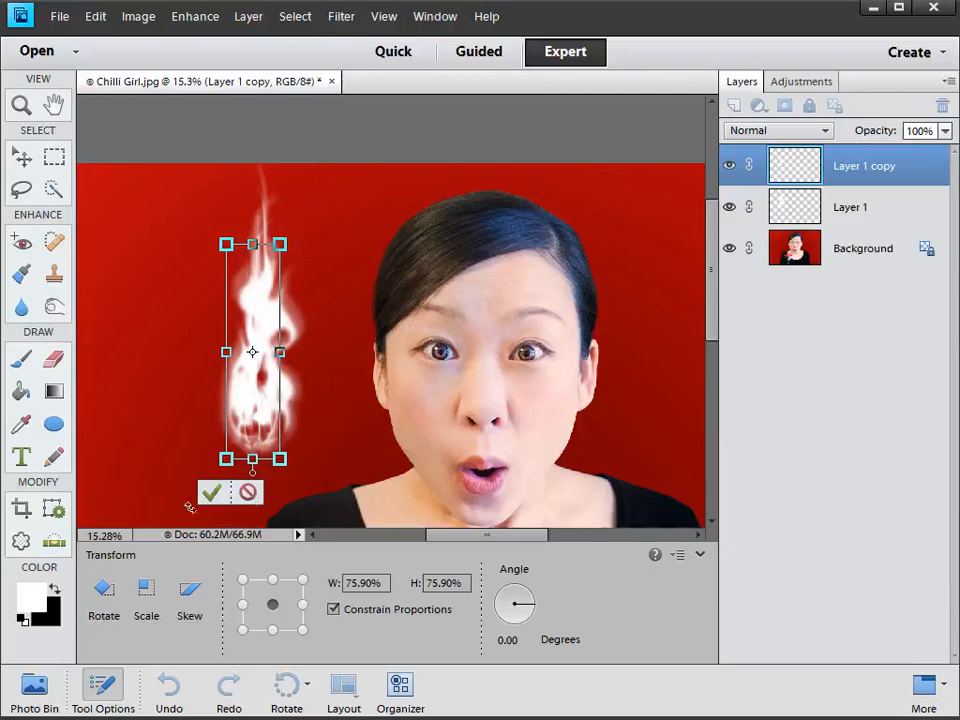
pyautogui.click(217, 499)
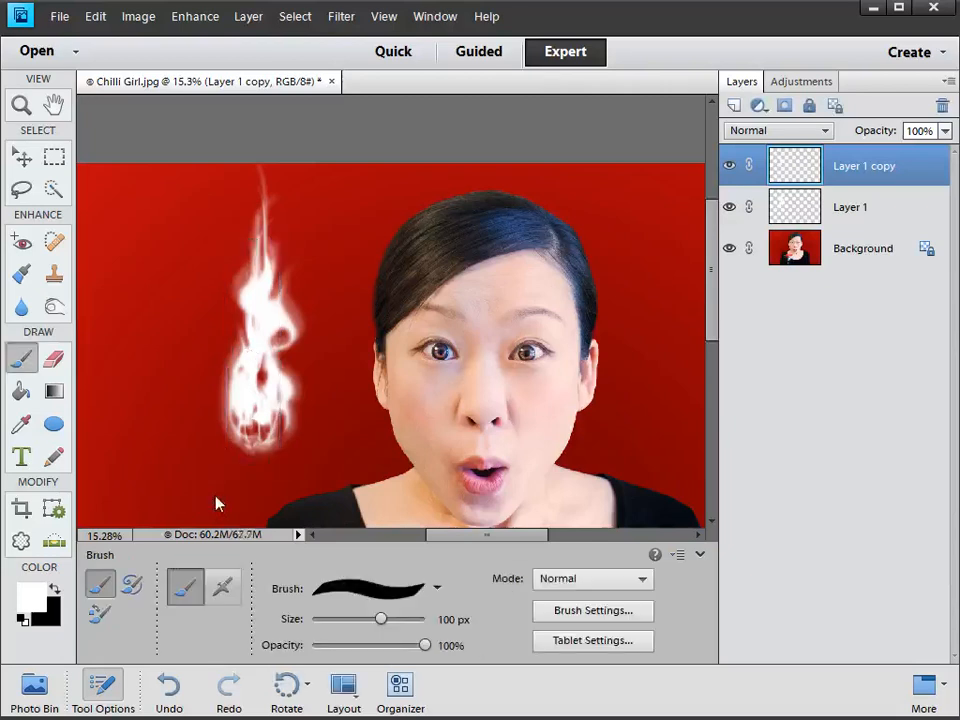
pyautogui.hotkey('ctrl', 'e')
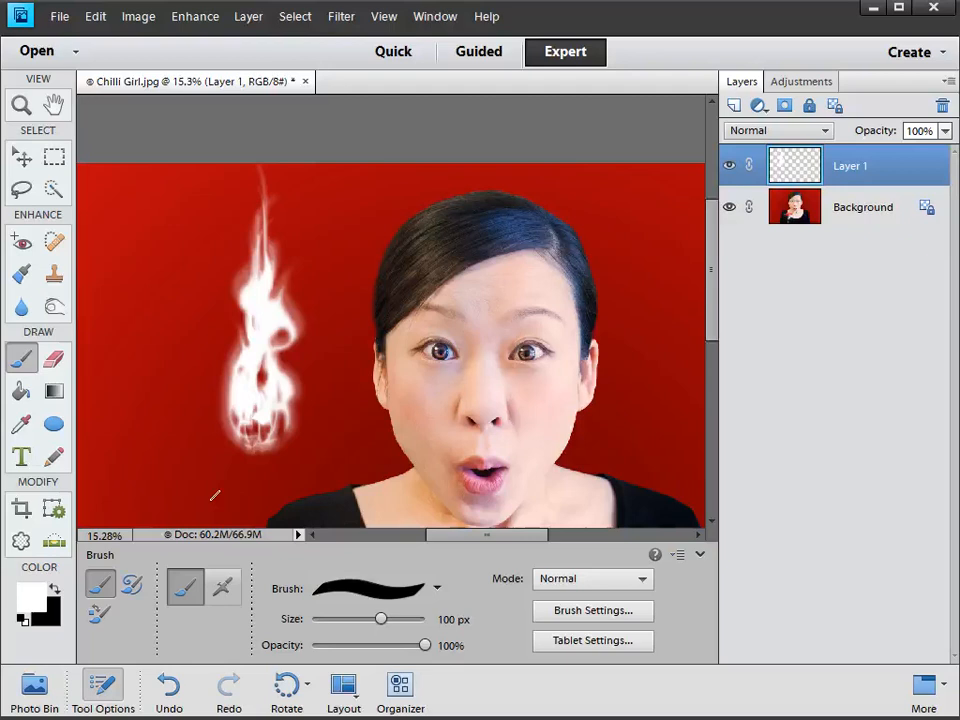
# - Rotate the smoke to 89.85 degrees and move its thin tip to the ear on the image's left side
pyautogui.hotkey('ctrl', 't')
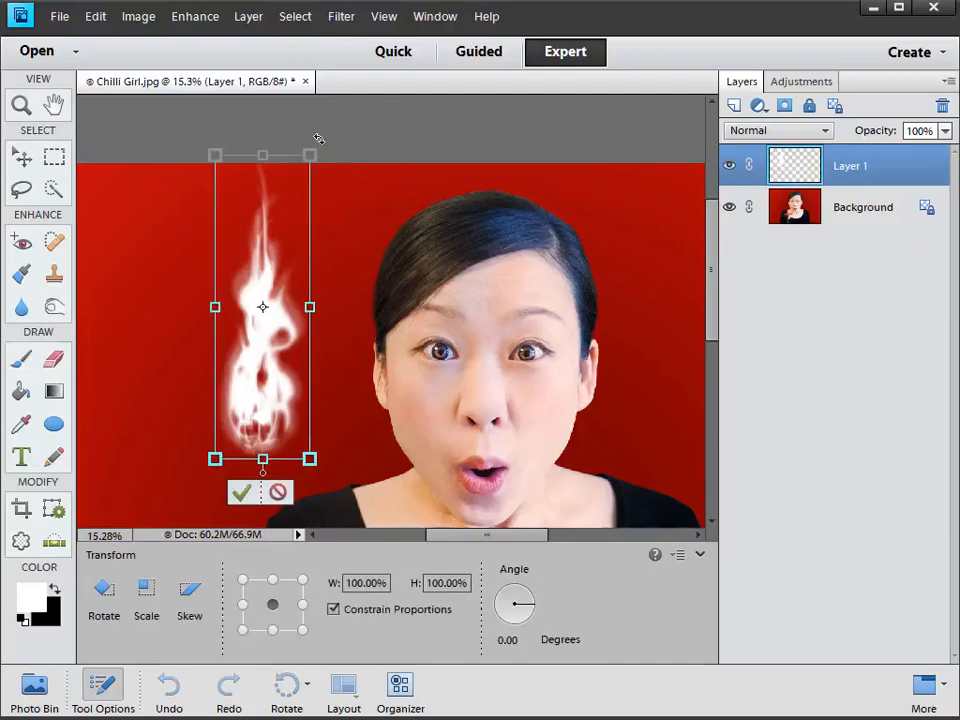
pyautogui.moveTo(326, 133); pyautogui.dragTo(326, 142)
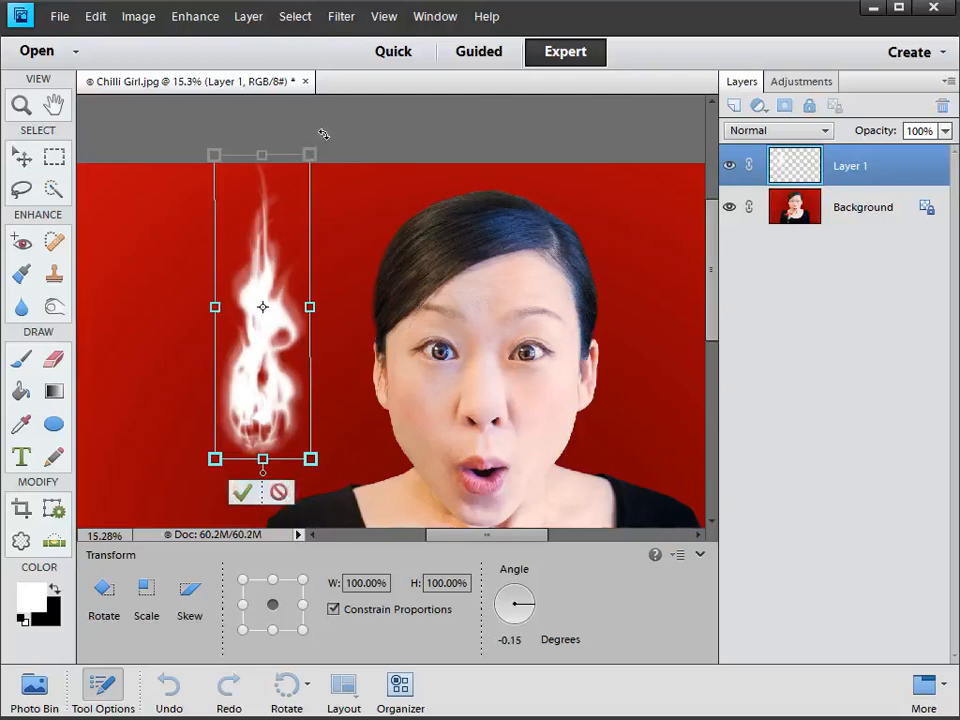
pyautogui.moveTo(323, 134); pyautogui.dragTo(418, 358)
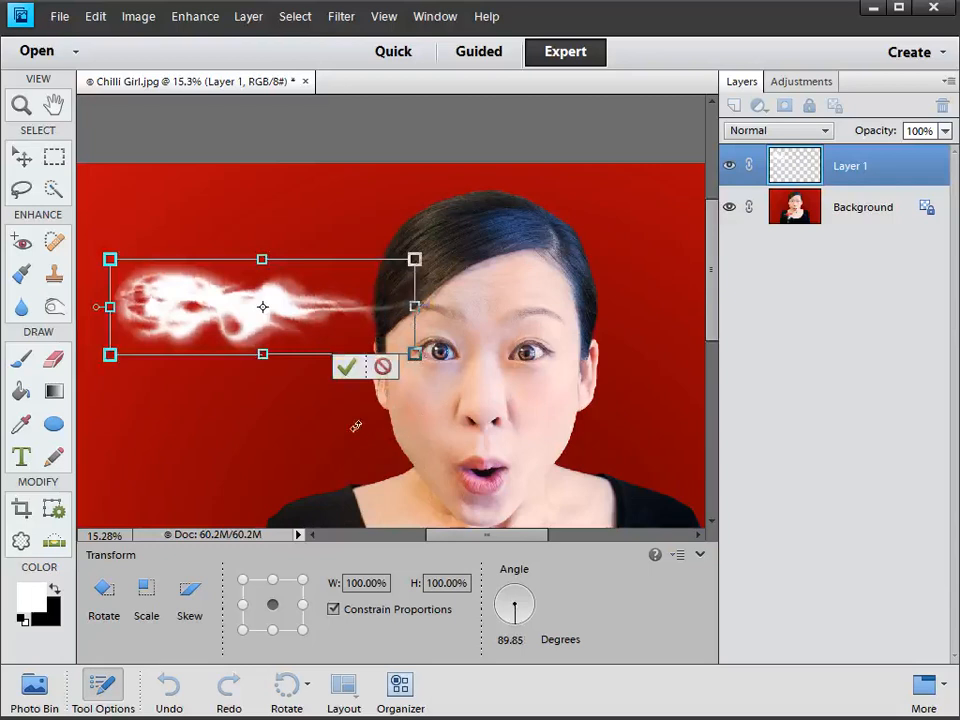
pyautogui.moveTo(309, 318); pyautogui.dragTo(282, 384)
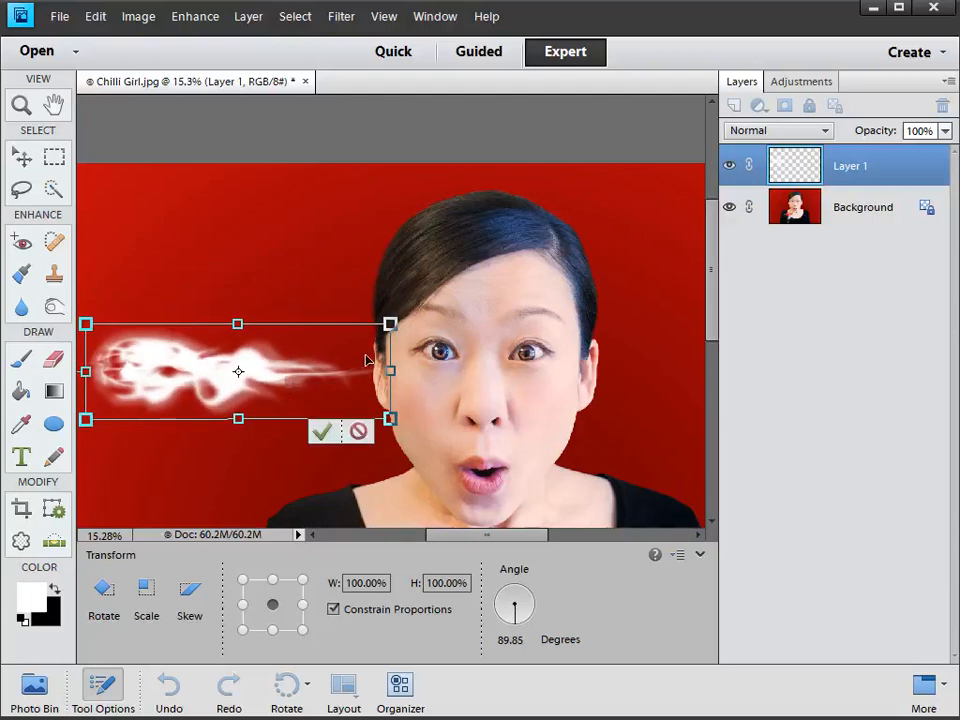
# - Shrink the horizontal smoke to 87.94% width and 87.74% height, keeping its tip at the woman's ear
pyautogui.hotkey('ctrl', '0')
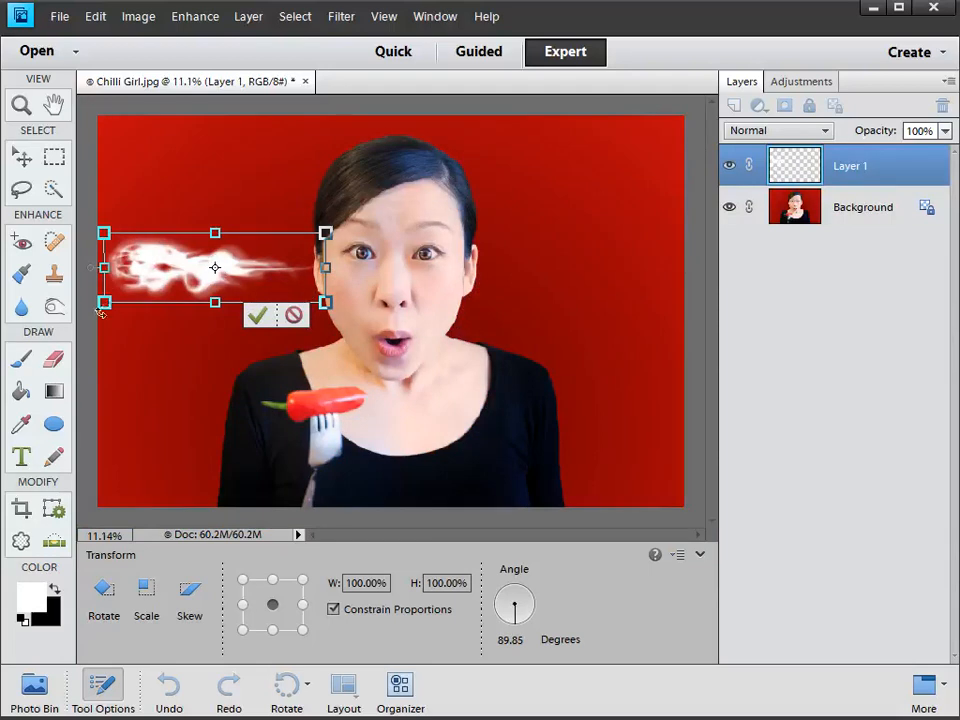
pyautogui.moveTo(103, 304); pyautogui.dragTo(131, 264)
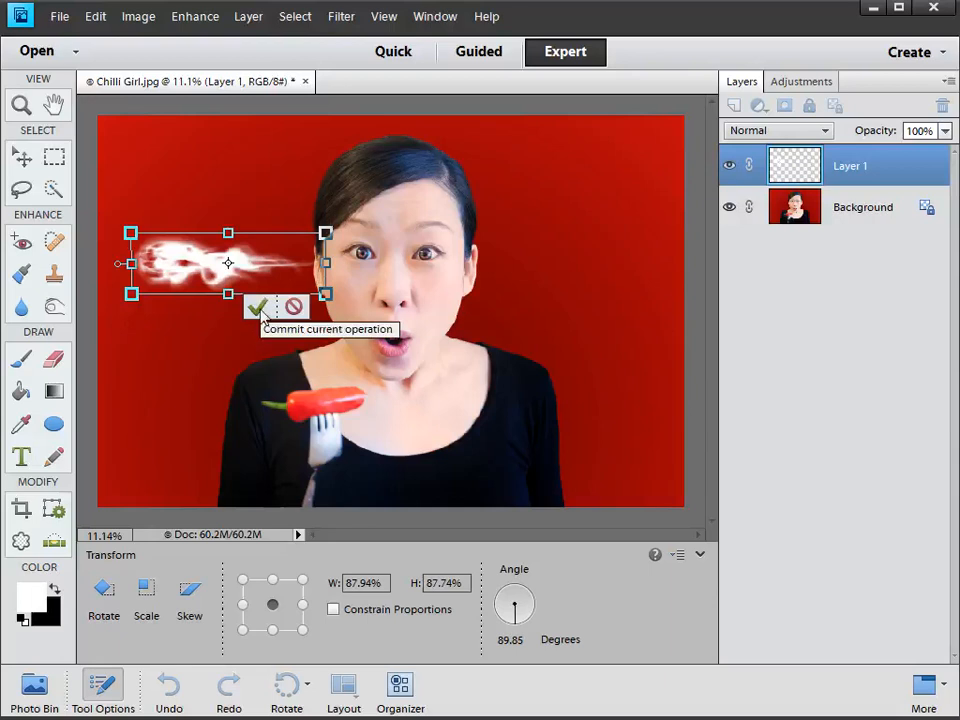
pyautogui.click(258, 309)
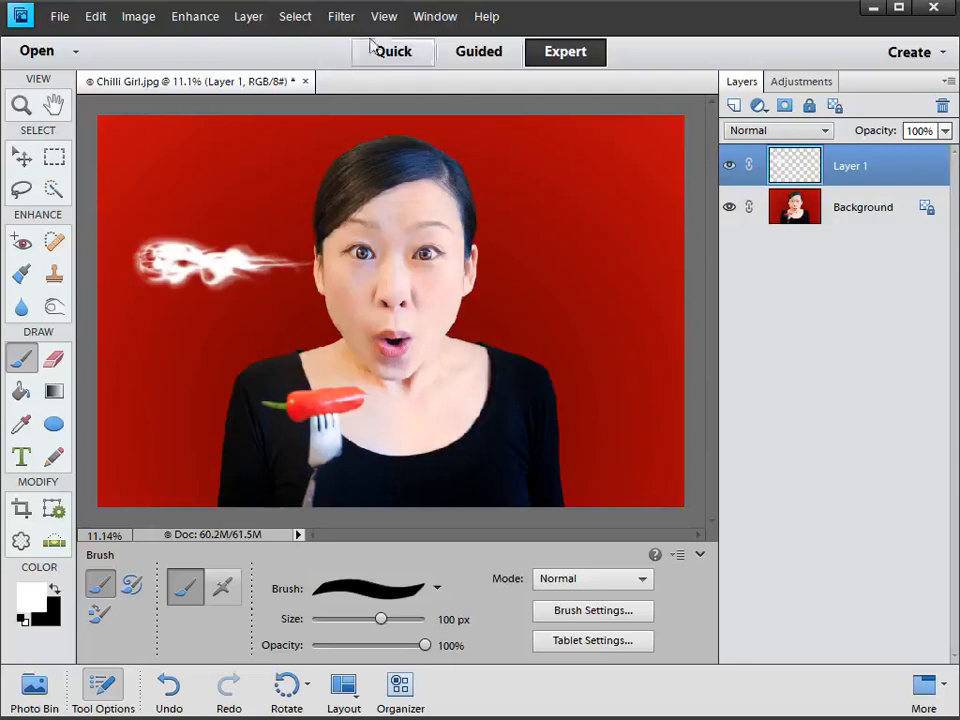
# - Bend the outer end of the smoke upward in the Liquify filter using the Warp tool with a 600 brush size, and apply it
pyautogui.click(344, 18)
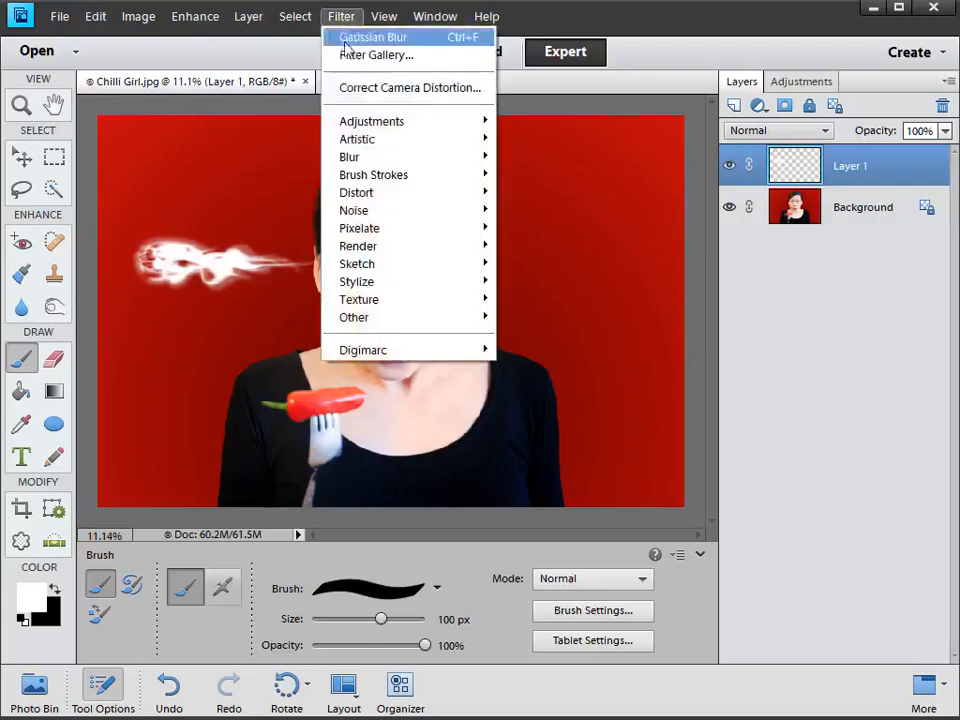
pyautogui.moveTo(429, 195)
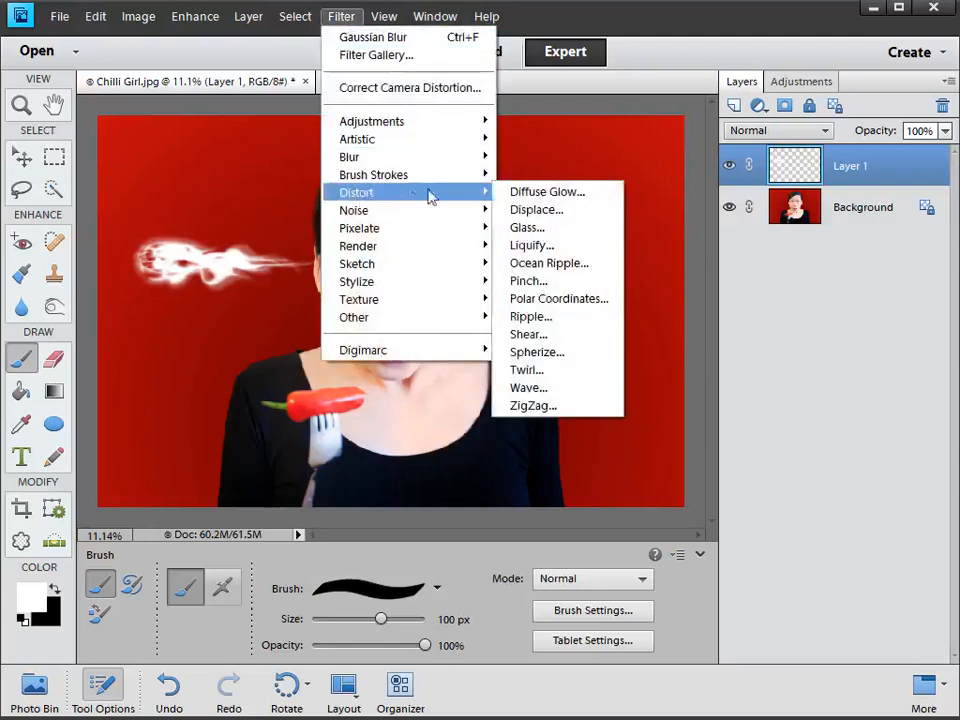
pyautogui.click(570, 247)
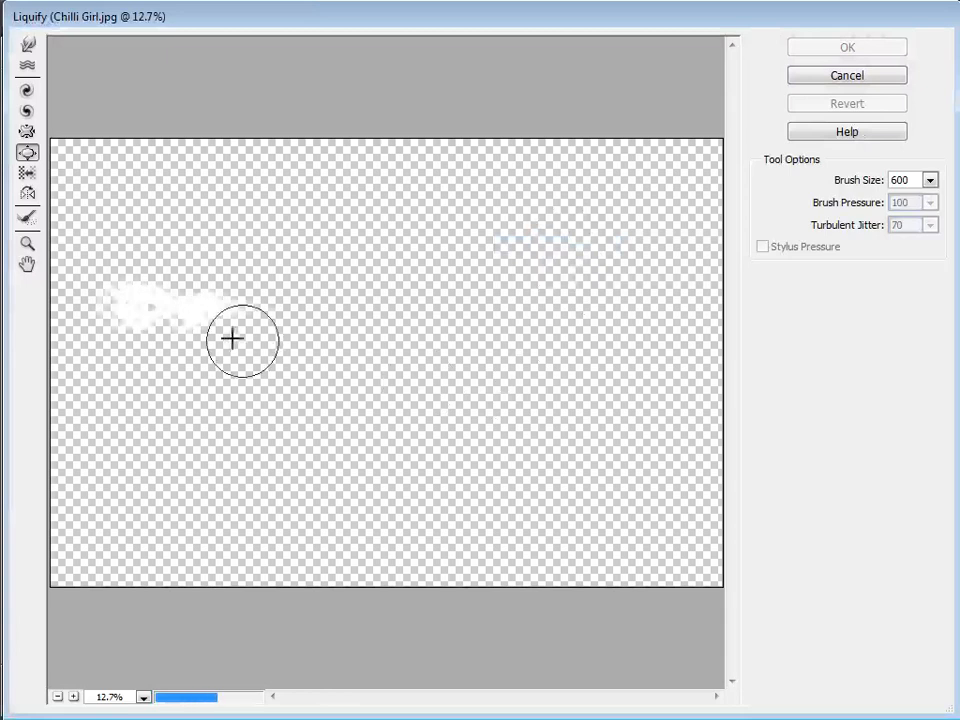
pyautogui.click(27, 46)
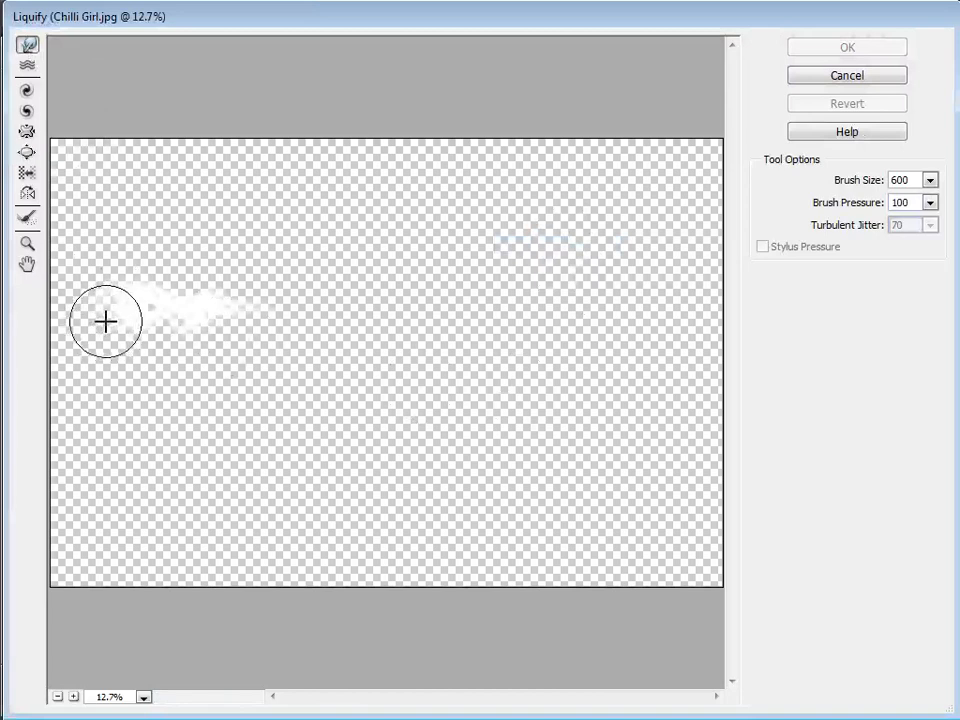
pyautogui.moveTo(93, 338)
pyautogui.mouseDown()
pyautogui.moveTo(106, 298)
pyautogui.moveTo(88, 325)
pyautogui.moveTo(80, 306)
pyautogui.moveTo(102, 272)
pyautogui.moveTo(125, 268)
pyautogui.moveTo(114, 286)
pyautogui.moveTo(130, 268)
pyautogui.moveTo(148, 270)
pyautogui.moveTo(147, 295)
pyautogui.moveTo(168, 283)
pyautogui.moveTo(127, 368)
pyautogui.moveTo(107, 323)
pyautogui.moveTo(115, 281)
pyautogui.moveTo(148, 327)
pyautogui.moveTo(126, 333)
pyautogui.moveTo(114, 284)
pyautogui.moveTo(128, 270)
pyautogui.moveTo(144, 284)
pyautogui.moveTo(126, 318)
pyautogui.moveTo(136, 267)
pyautogui.moveTo(156, 313)
pyautogui.moveTo(142, 313)
pyautogui.moveTo(138, 272)
pyautogui.moveTo(155, 261)
pyautogui.moveTo(119, 289)
pyautogui.moveTo(118, 256)
pyautogui.moveTo(190, 227)
pyautogui.moveTo(234, 238)
pyautogui.moveTo(179, 380)
pyautogui.moveTo(104, 335)
pyautogui.moveTo(133, 221)
pyautogui.moveTo(259, 222)
pyautogui.moveTo(257, 323)
pyautogui.moveTo(103, 301)
pyautogui.moveTo(125, 231)
pyautogui.moveTo(209, 214)
pyautogui.moveTo(243, 301)
pyautogui.moveTo(111, 281)
pyautogui.moveTo(111, 243)
pyautogui.moveTo(175, 211)
pyautogui.moveTo(216, 238)
pyautogui.moveTo(197, 260)
pyautogui.moveTo(255, 235)
pyautogui.moveTo(207, 203)
pyautogui.moveTo(244, 244)
pyautogui.moveTo(193, 219)
pyautogui.moveTo(199, 210)
pyautogui.moveTo(180, 204)
pyautogui.moveTo(200, 176)
pyautogui.moveTo(156, 229)
pyautogui.moveTo(173, 217)
pyautogui.moveTo(144, 204)
pyautogui.moveTo(160, 235)
pyautogui.moveTo(158, 276)
pyautogui.moveTo(141, 331)
pyautogui.moveTo(124, 333)
pyautogui.moveTo(159, 352)
pyautogui.mouseUp()
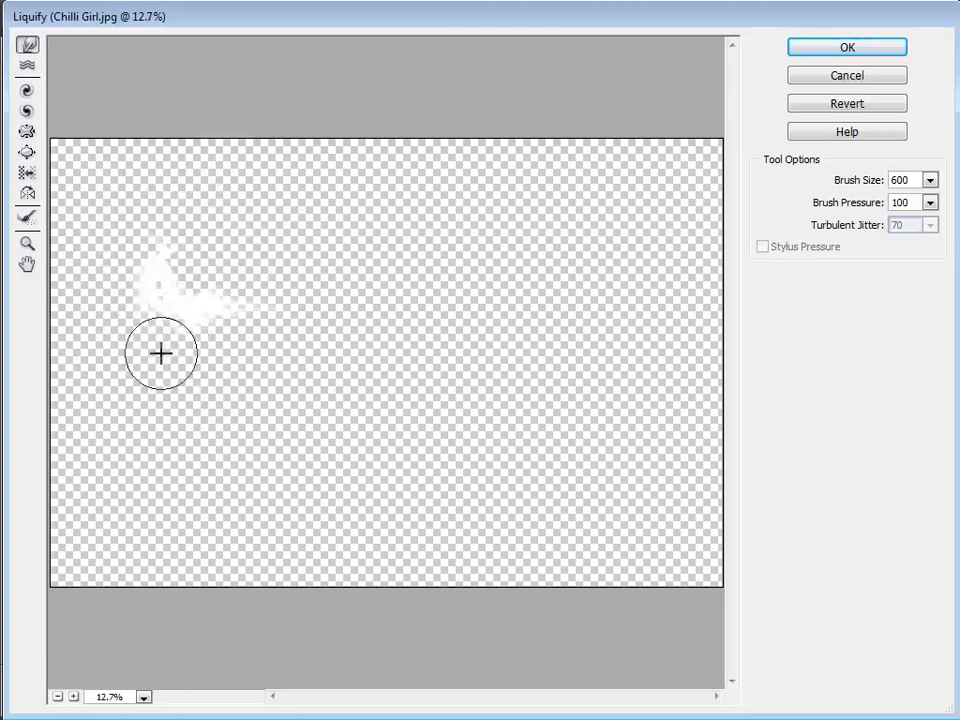
pyautogui.click(847, 47)
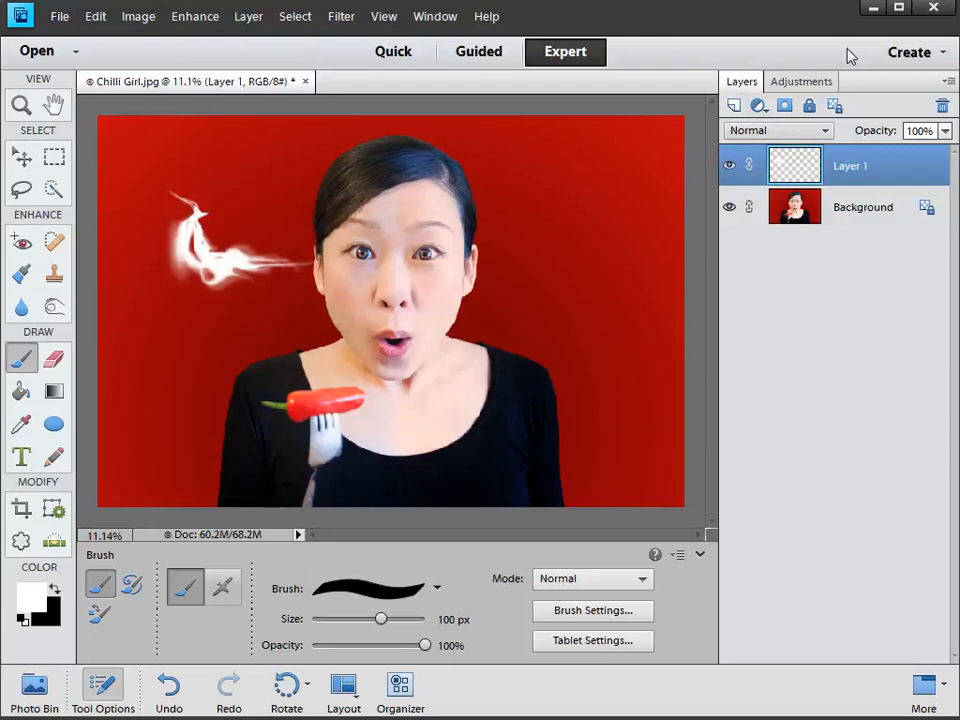
# - Bloat the outer curl of the smoke in the Liquify filter using the Bloat tool with a 600 brush size
pyautogui.click(345, 16)
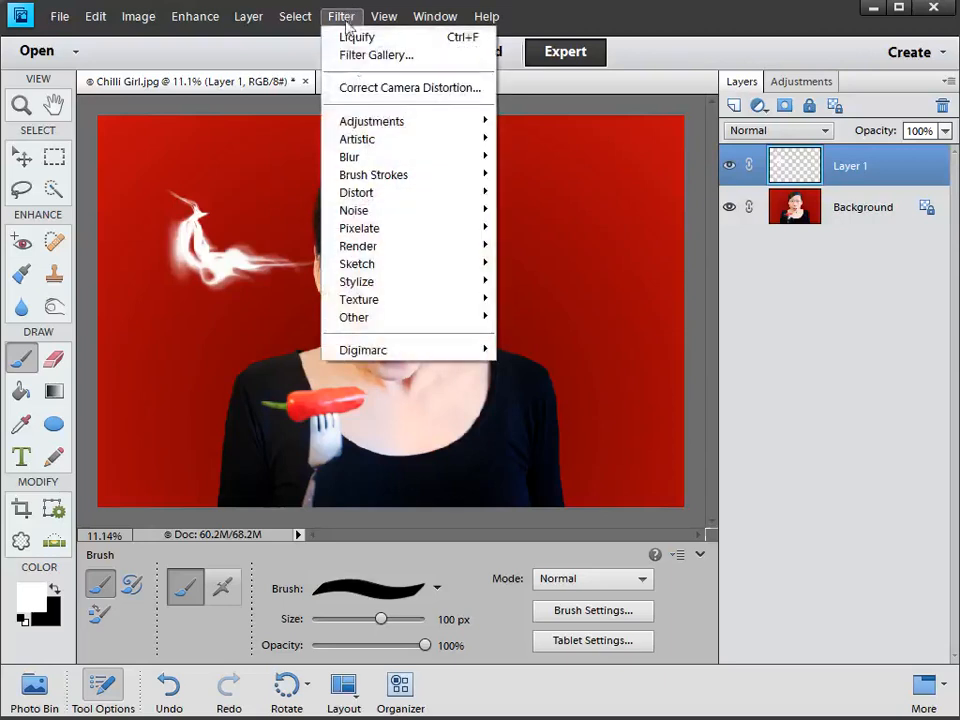
pyautogui.moveTo(388, 193)
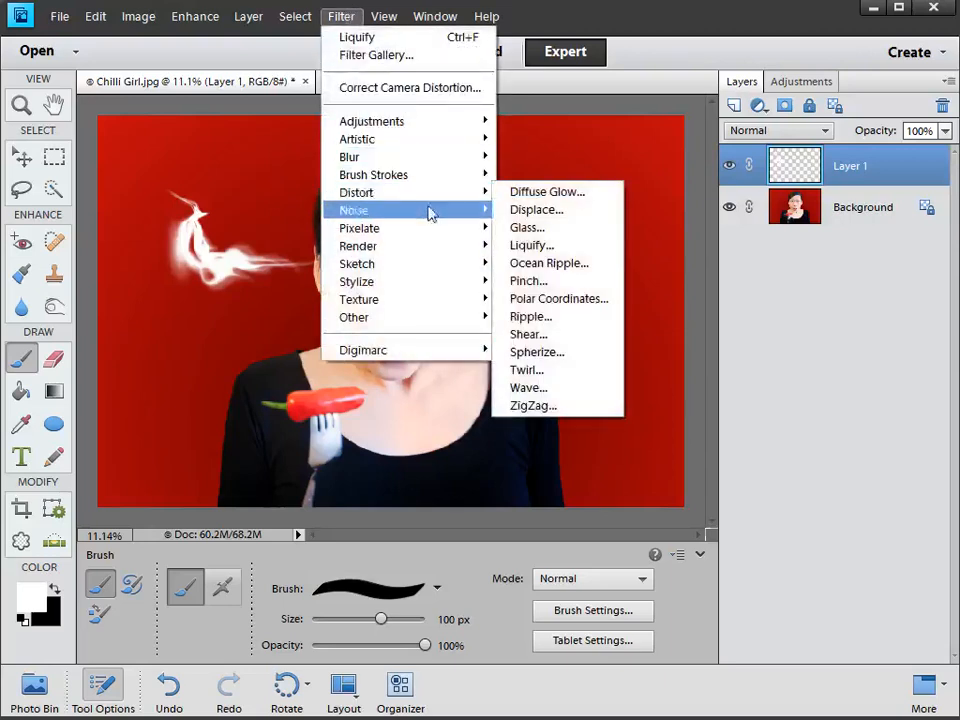
pyautogui.click(545, 247)
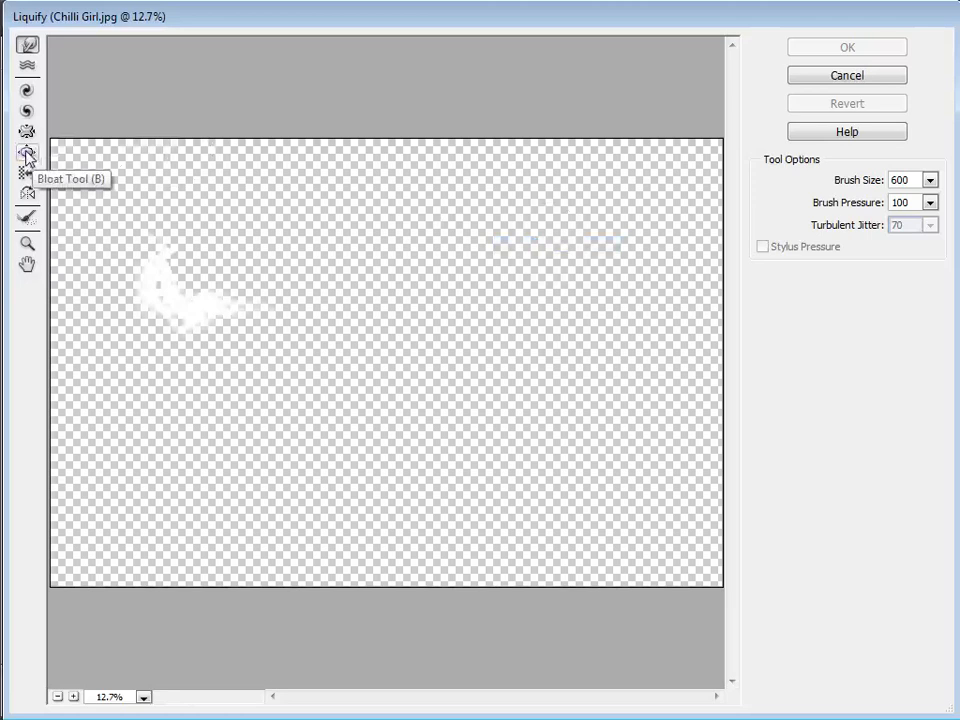
pyautogui.click(26, 155)
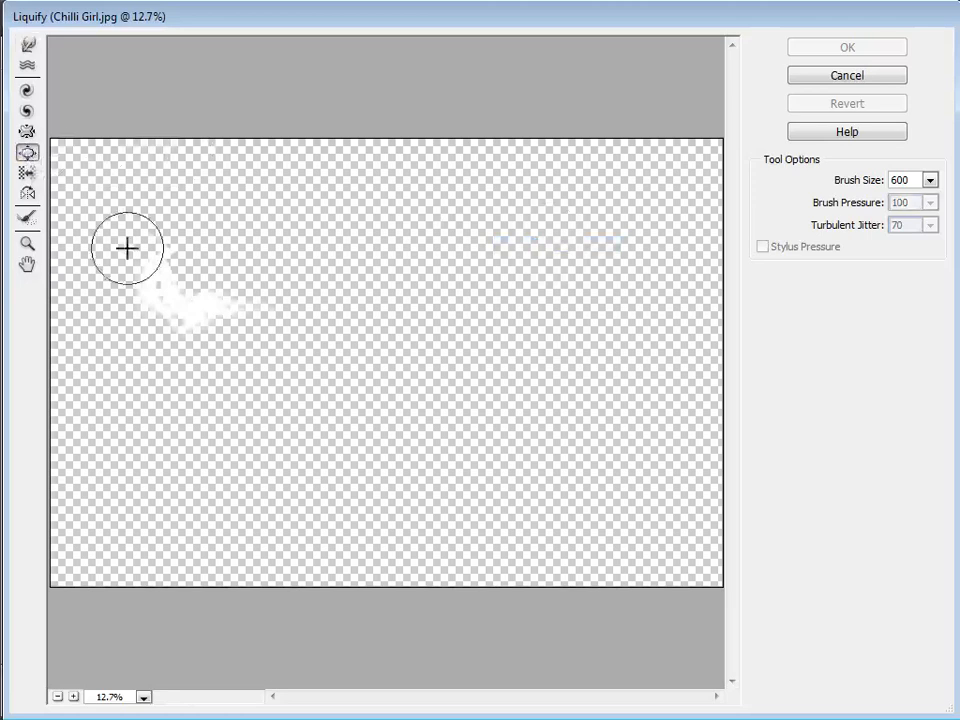
pyautogui.click(164, 296)
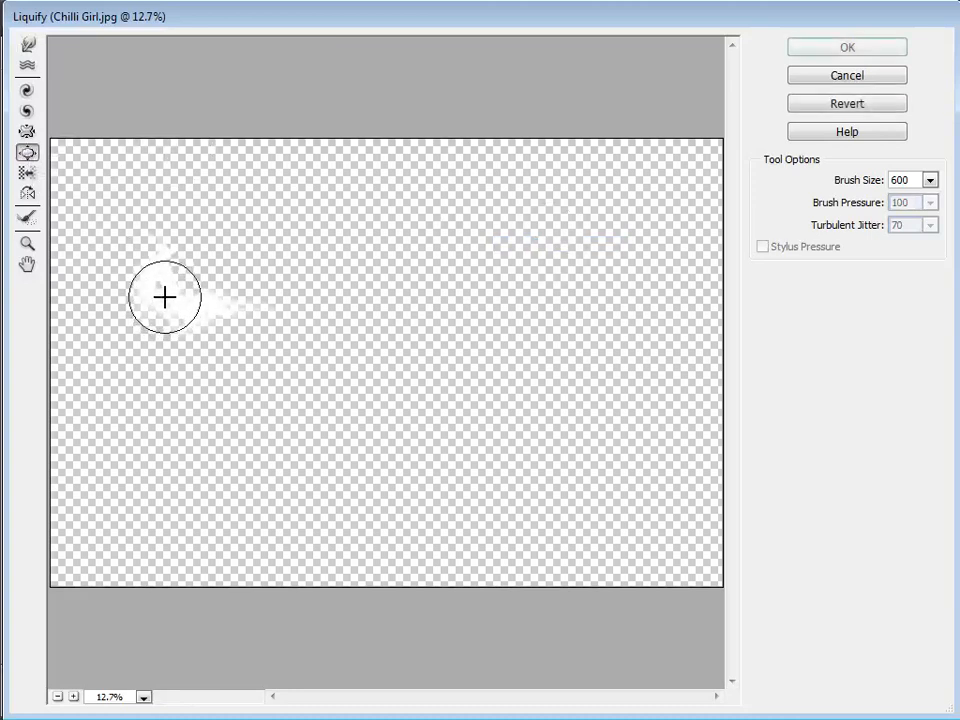
pyautogui.moveTo(163, 275)
pyautogui.mouseDown()
pyautogui.moveTo(198, 300)
pyautogui.moveTo(184, 310)
pyautogui.moveTo(142, 295)
pyautogui.moveTo(177, 283)
pyautogui.moveTo(162, 271)
pyautogui.moveTo(185, 258)
pyautogui.moveTo(168, 272)
pyautogui.moveTo(178, 268)
pyautogui.moveTo(172, 286)
pyautogui.moveTo(150, 288)
pyautogui.moveTo(240, 294)
pyautogui.mouseUp()
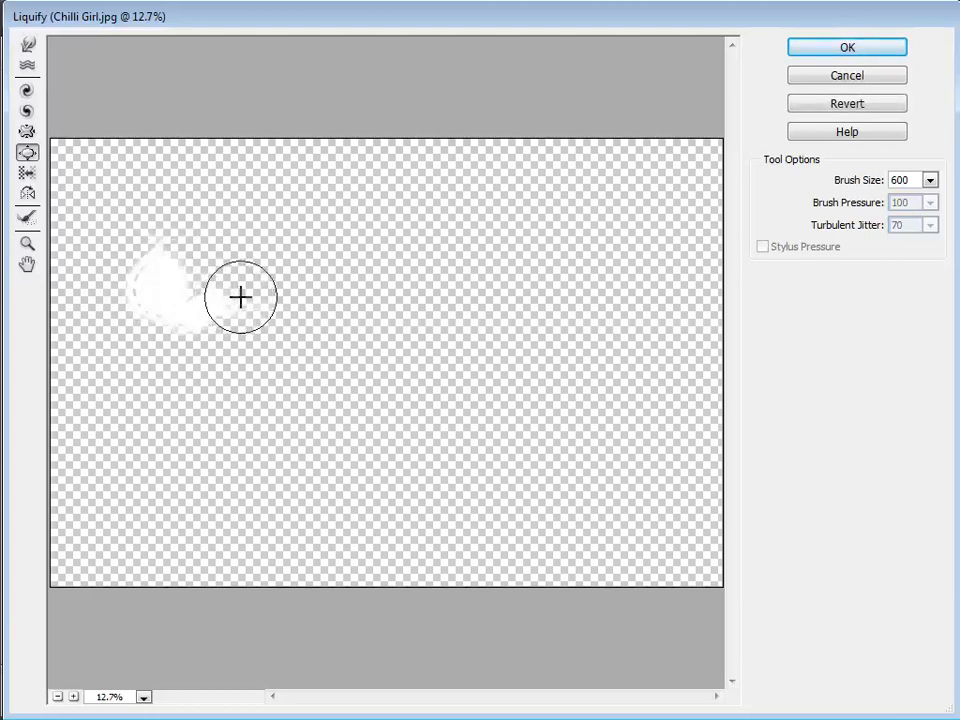
# - Undo the last bloat strokes, puff out only the smoke's outer edge, and apply the Liquify filter
pyautogui.hotkey('ctrl', 'z')
pyautogui.hotkey('ctrl', 'z')
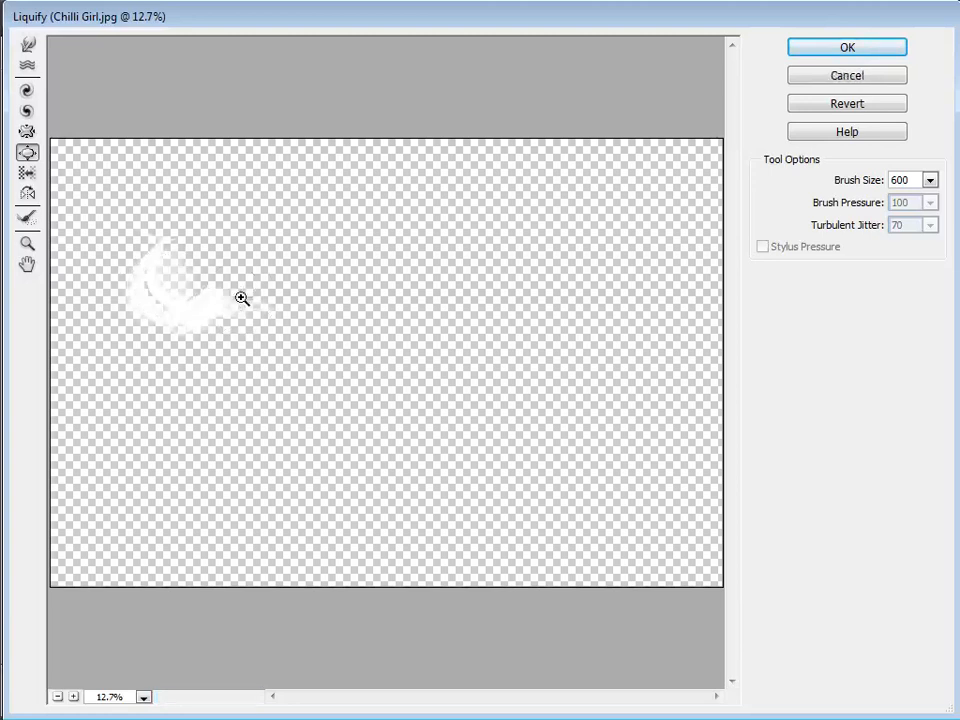
pyautogui.hotkey('ctrl', 'alt', 'z')
pyautogui.hotkey('ctrl', 'alt', 'z')
pyautogui.moveTo(107, 276)
pyautogui.mouseDown()
pyautogui.moveTo(155, 288)
pyautogui.moveTo(160, 268)
pyautogui.moveTo(170, 268)
pyautogui.moveTo(169, 294)
pyautogui.moveTo(157, 302)
pyautogui.moveTo(150, 250)
pyautogui.mouseUp()
pyautogui.click(821, 47)
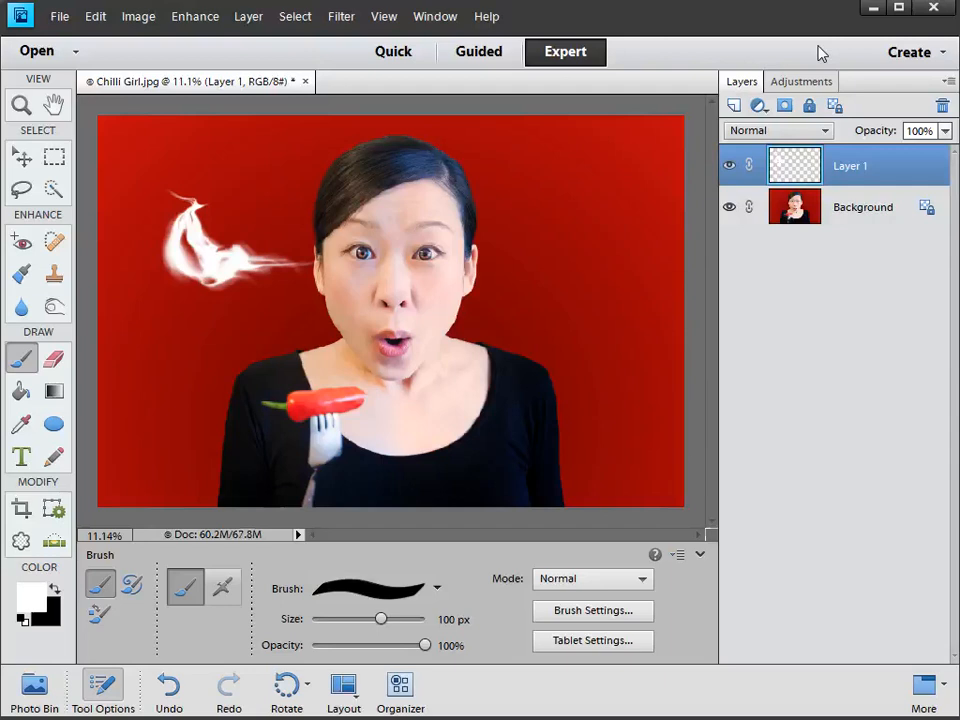
# - Duplicate the smoke layer and flip the copy horizontally
pyautogui.hotkey('ctrl', 'j')
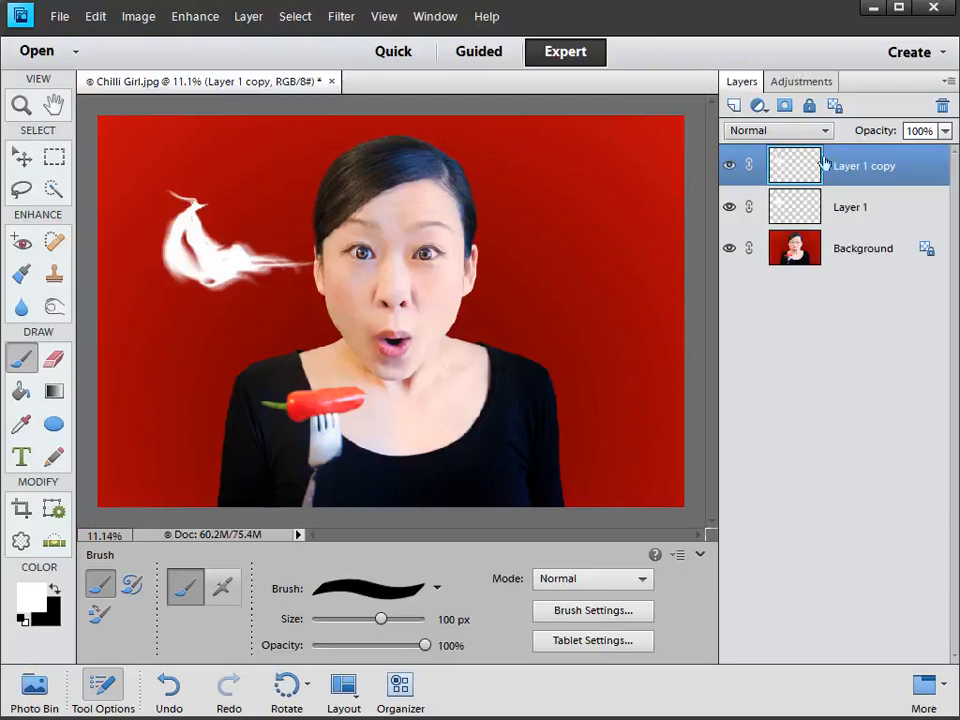
pyautogui.click(136, 16)
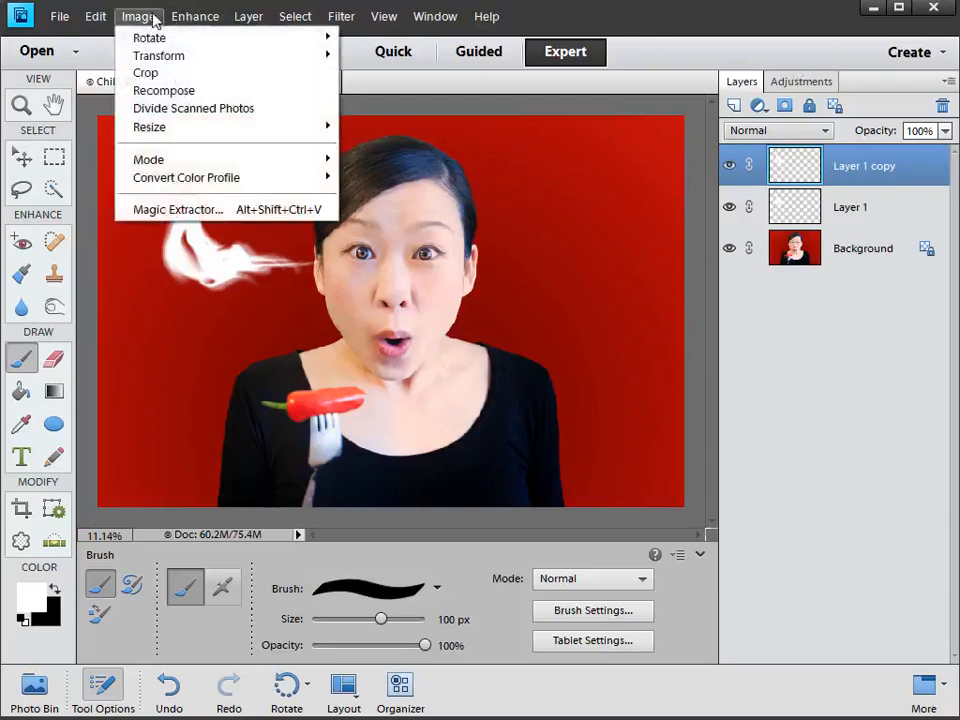
pyautogui.moveTo(328, 40)
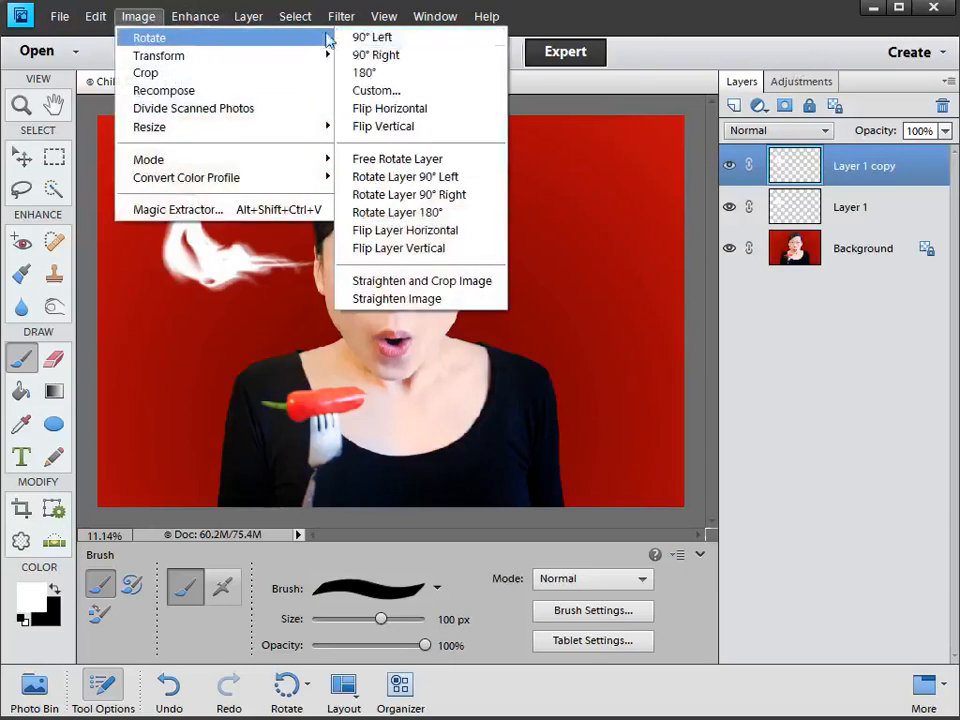
pyautogui.click(434, 230)
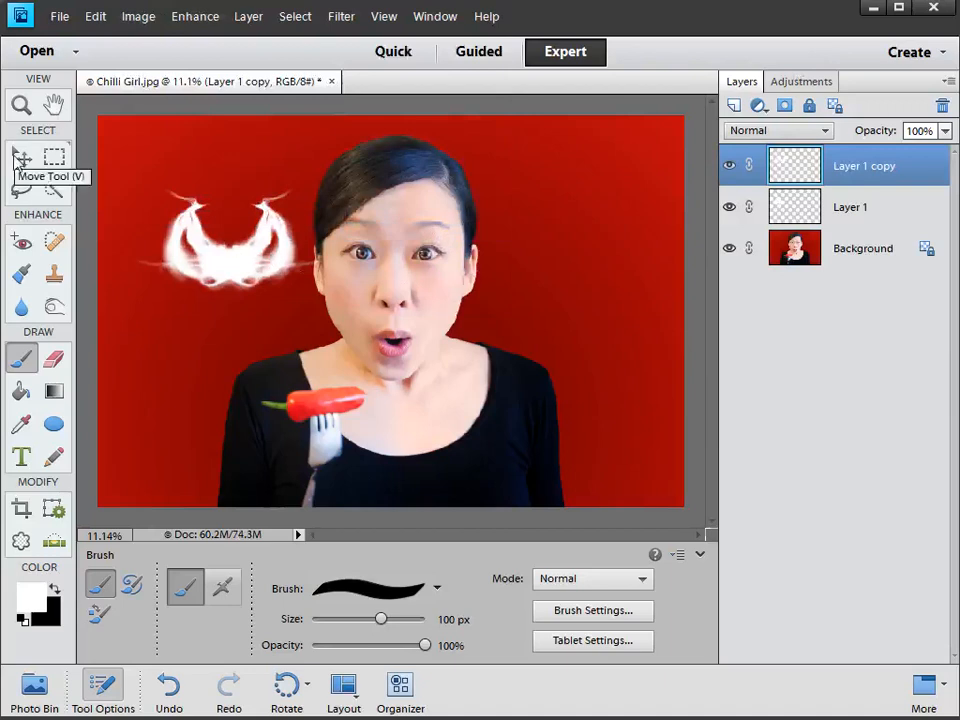
# - Move the flipped smoke so its tip meets the ear on the image's right side, and merge both smoke layers
pyautogui.click(20, 160)
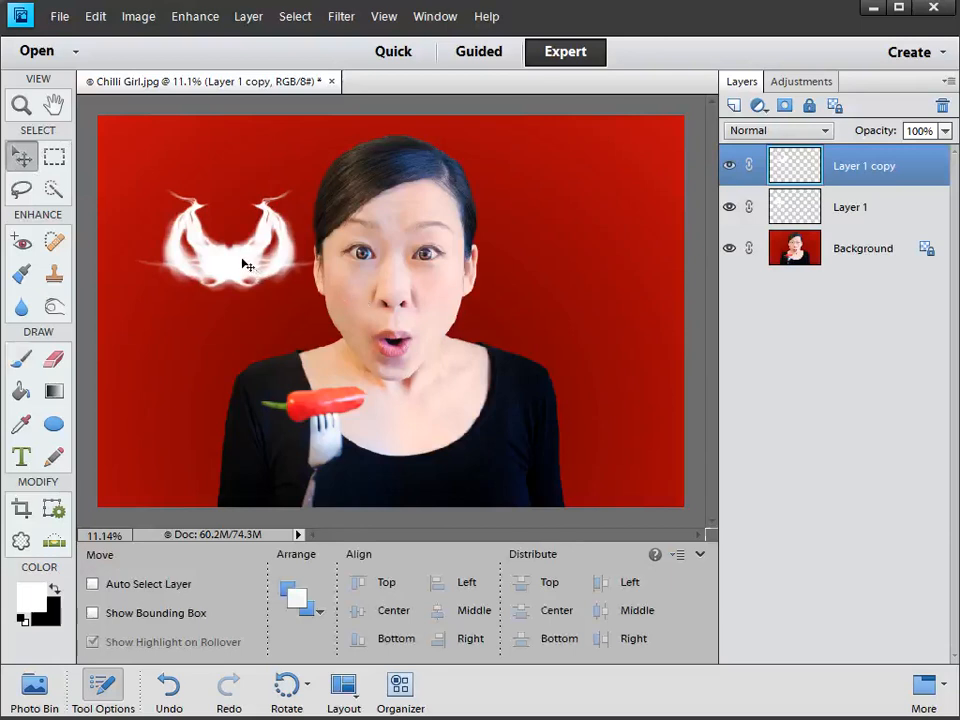
pyautogui.moveTo(240, 262); pyautogui.dragTo(557, 261)
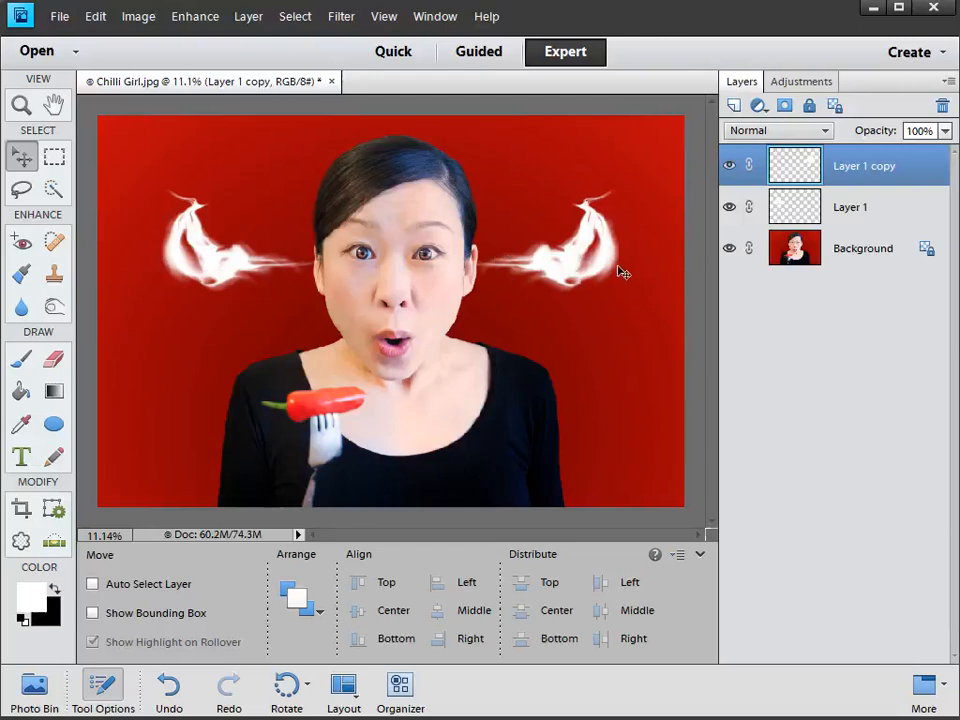
pyautogui.hotkey('ctrl', 'e')
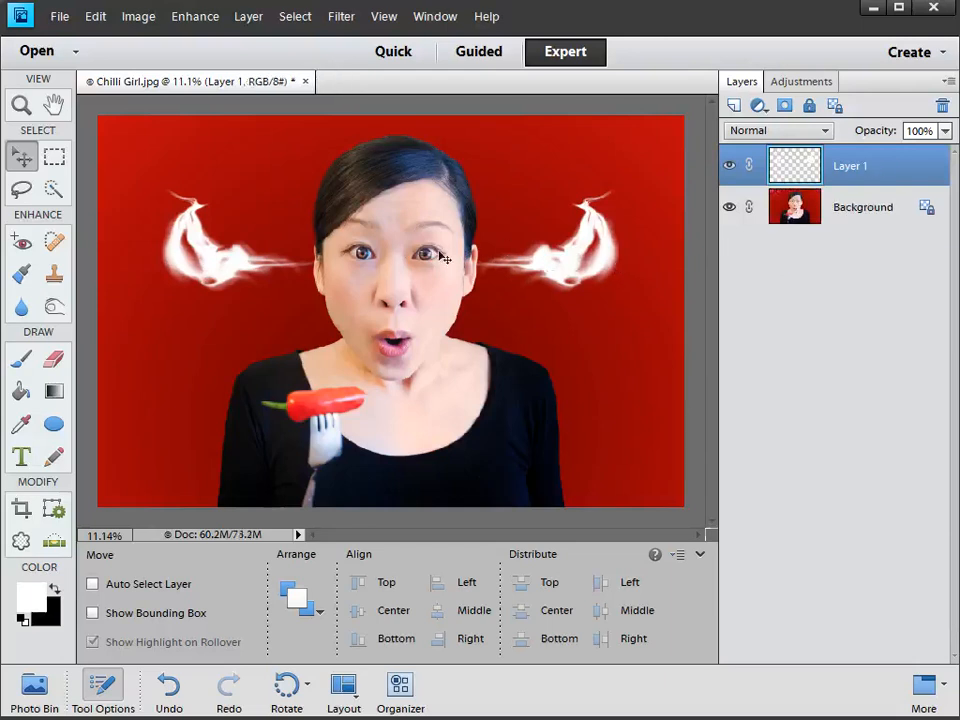
# - Reshape the two smoke puffs differently in the Liquify filter using the Bloat tool with a 600 brush size and the Warp tool
pyautogui.click(340, 22)
pyautogui.moveTo(386, 190)
pyautogui.click(541, 244)
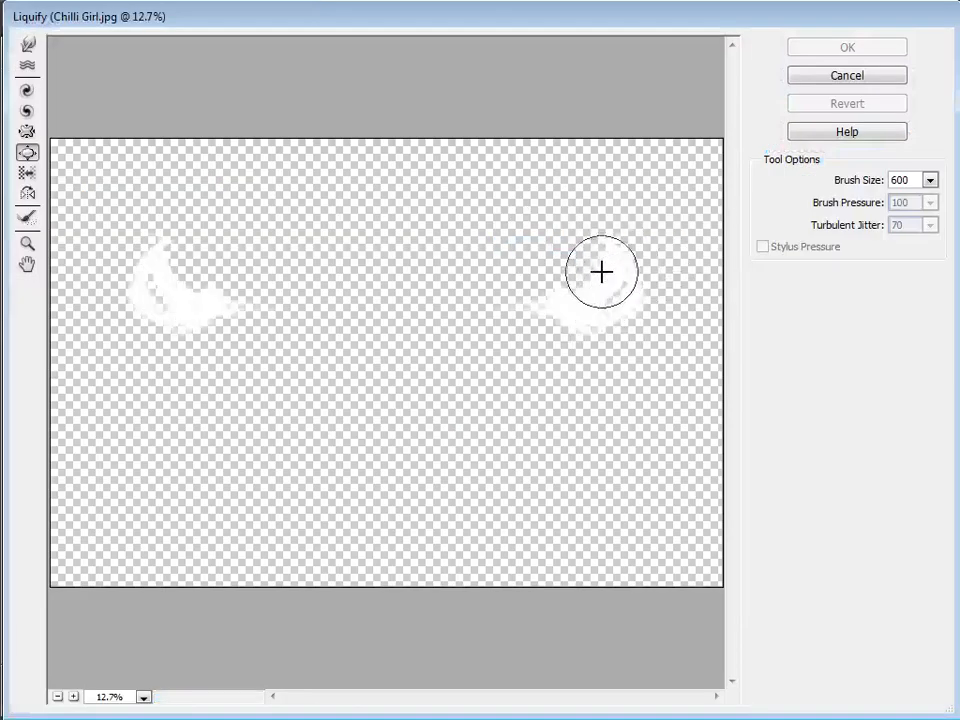
pyautogui.moveTo(578, 259)
pyautogui.mouseDown()
pyautogui.moveTo(604, 242)
pyautogui.moveTo(625, 268)
pyautogui.moveTo(643, 243)
pyautogui.moveTo(668, 288)
pyautogui.mouseUp()
pyautogui.click(27, 44)
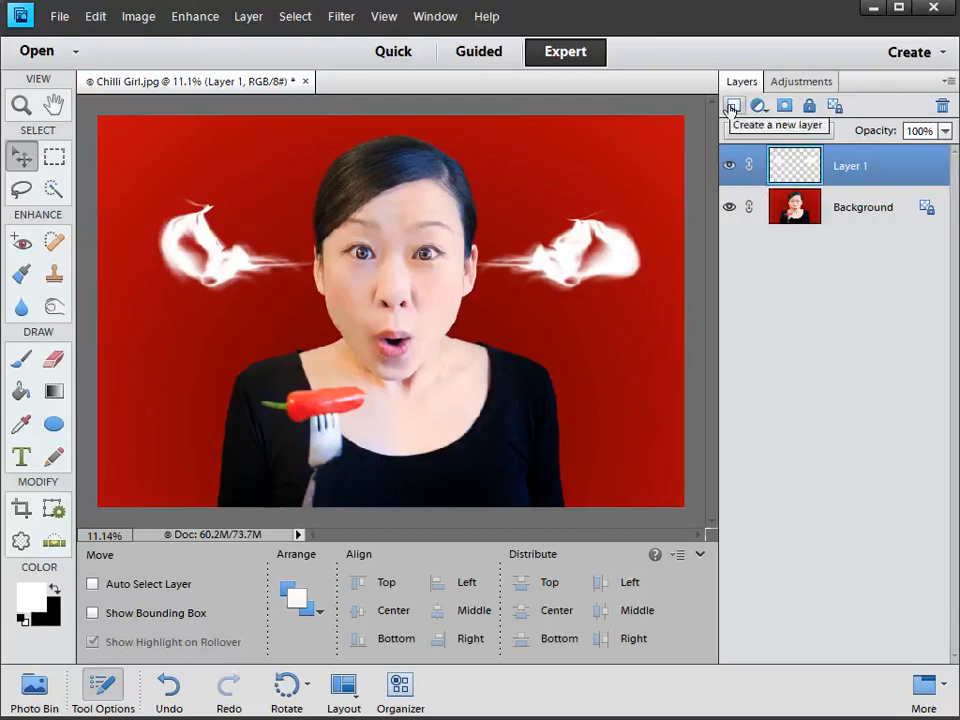
# - Create a new layer above the smoke and choose the Soft Round 21 pixels brush from the Default Brushes
pyautogui.click(732, 106)
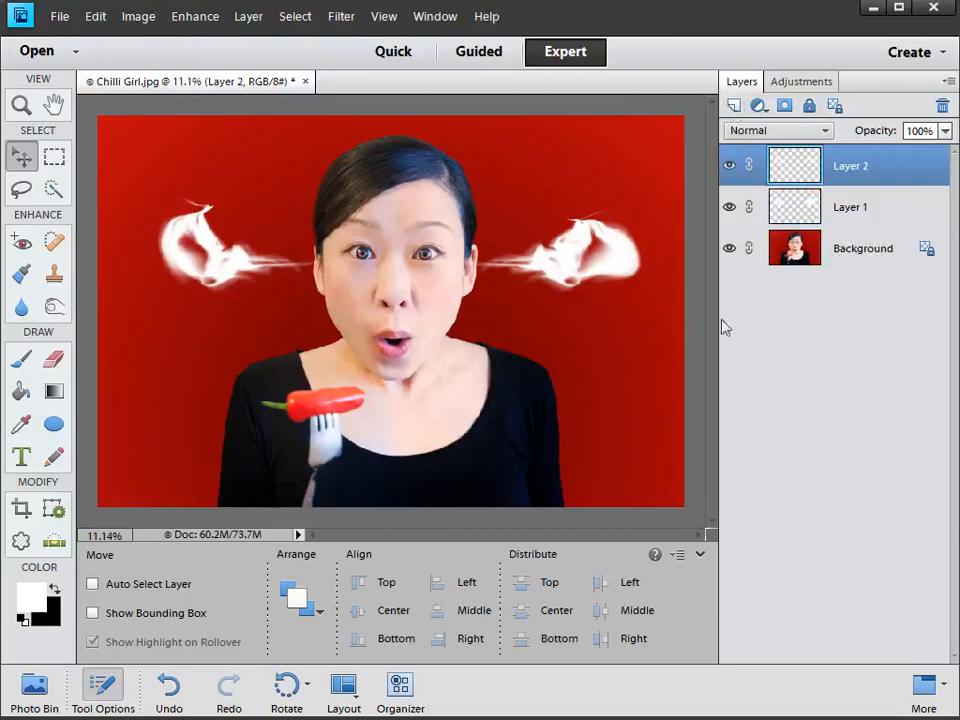
pyautogui.click(22, 361)
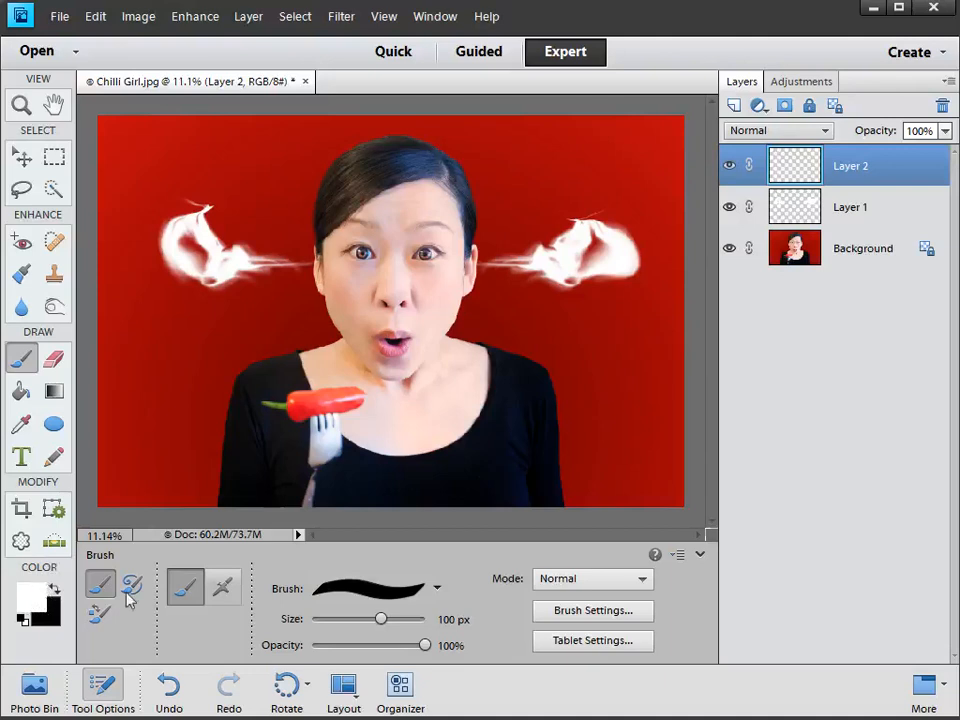
pyautogui.click(436, 588)
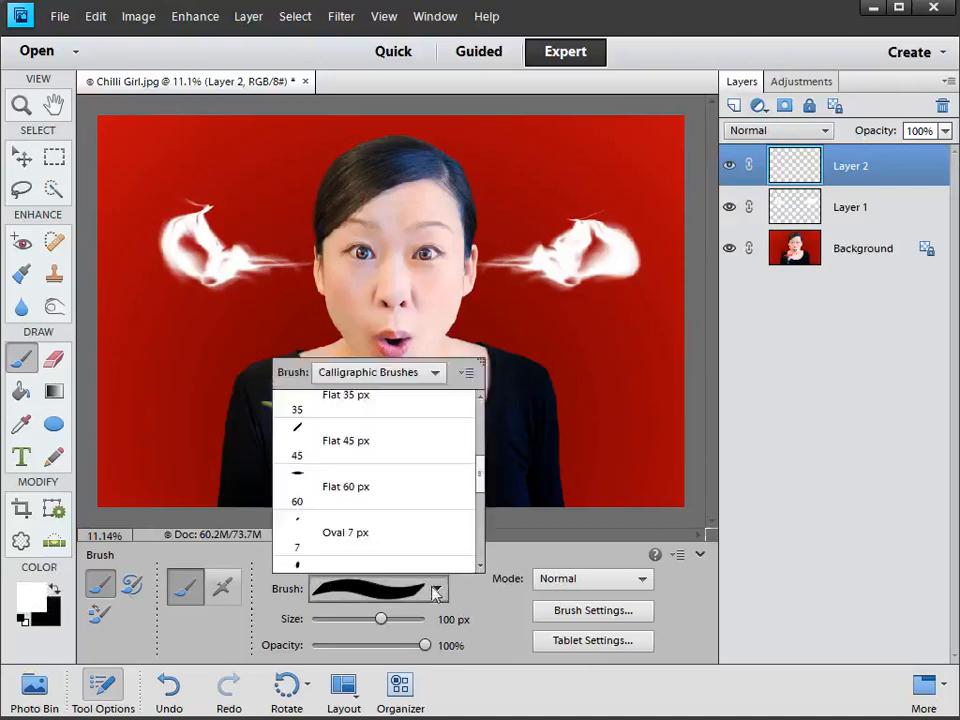
pyautogui.click(420, 372)
pyautogui.click(401, 399)
pyautogui.moveTo(481, 414); pyautogui.dragTo(486, 435)
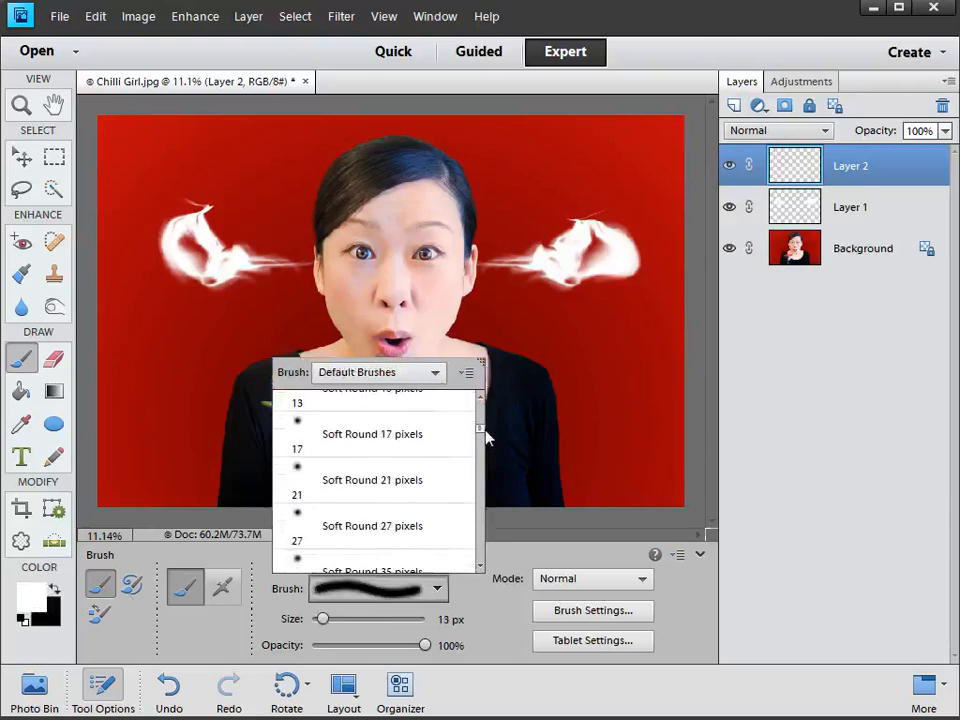
pyautogui.doubleClick(386, 492)
# - Paint four soft white dabs of varied sizes below the smoke jet beside the ear on the image's right side
pyautogui.press(']')
pyautogui.press(']')
pyautogui.press(']')
pyautogui.press(']')
pyautogui.press(']')
pyautogui.press(']')
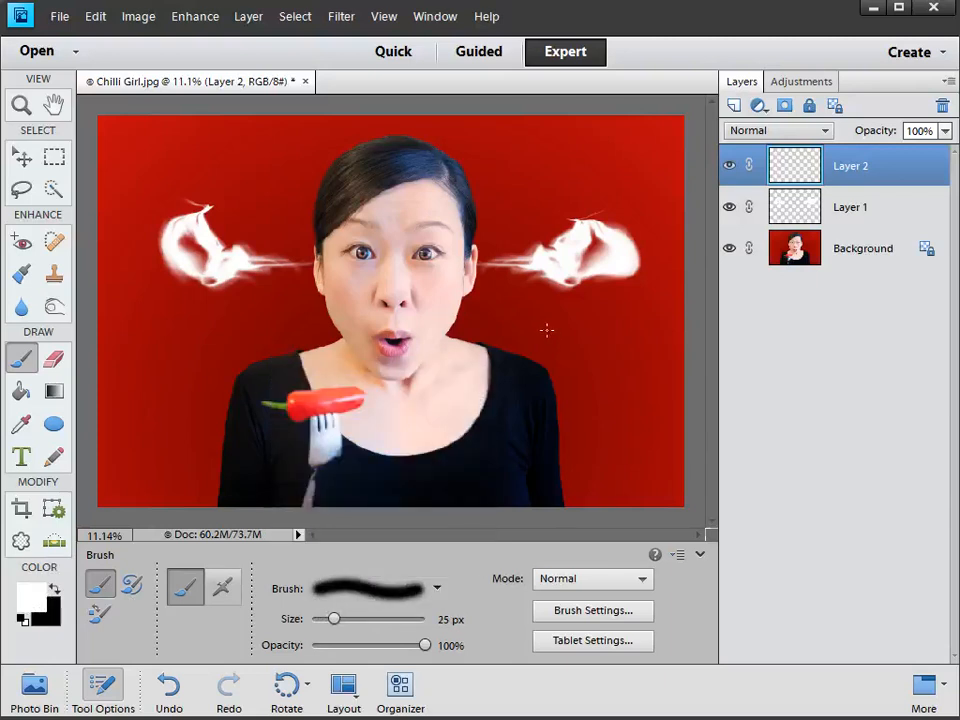
pyautogui.press(']')
pyautogui.press(']')
pyautogui.press(']')
pyautogui.press(']')
pyautogui.press(']')
pyautogui.press(']')
pyautogui.press(']')
pyautogui.press(']')
pyautogui.press(']')
pyautogui.press(']')
pyautogui.click(492, 320)
pyautogui.press('[')
pyautogui.press('[')
pyautogui.press('[')
pyautogui.press('[')
pyautogui.press('[')
pyautogui.press('[')
pyautogui.click(487, 295)
pyautogui.press('[')
pyautogui.press('[')
pyautogui.click(517, 299)
pyautogui.press(']')
pyautogui.press(']')
pyautogui.press(']')
pyautogui.press(']')
pyautogui.press('[')
pyautogui.press('[')
pyautogui.press('[')
pyautogui.click(526, 333)
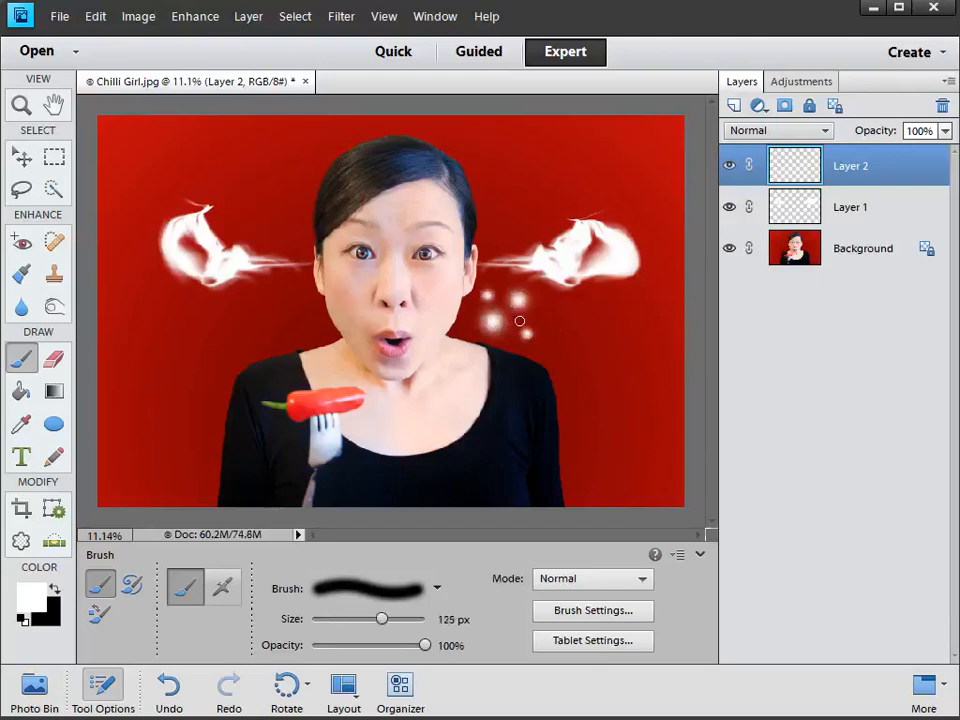
# - Scatter soft white dabs of varied sizes below the smoke jet beside the ear on the image's left side
pyautogui.press(']')
pyautogui.press(']')
pyautogui.click(284, 328)
pyautogui.press(']')
pyautogui.press(']')
pyautogui.press(']')
pyautogui.press(']')
pyautogui.press(']')
pyautogui.press(']')
pyautogui.click(319, 328)
pyautogui.press('[')
pyautogui.press('[')
pyautogui.press('[')
pyautogui.press('[')
pyautogui.press('[')
pyautogui.press('[')
pyautogui.press('[')
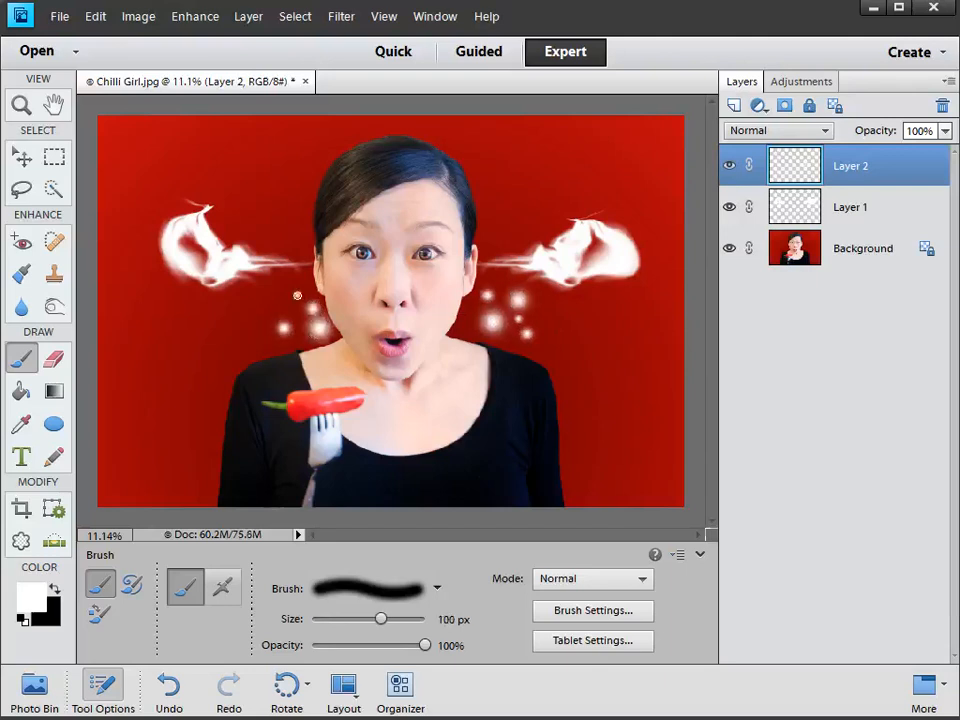
pyautogui.click(292, 310)
pyautogui.press(']')
pyautogui.press(']')
pyautogui.press(']')
pyautogui.press(']')
pyautogui.click(300, 279)
pyautogui.press('[')
pyautogui.press('[')
pyautogui.press('[')
pyautogui.press('[')
pyautogui.press('[')
pyautogui.press('[')
# - Add more soft white dabs of varied sizes above and below the smoke jet on the image's right side
pyautogui.press(']')
pyautogui.press(']')
pyautogui.press(']')
pyautogui.press(']')
pyautogui.press(']')
pyautogui.press(']')
pyautogui.press(']')
pyautogui.press(']')
pyautogui.click(498, 246)
pyautogui.click(551, 323)
pyautogui.press('[')
pyautogui.press('[')
pyautogui.press('[')
pyautogui.press('[')
pyautogui.press('[')
pyautogui.press('[')
pyautogui.press('[')
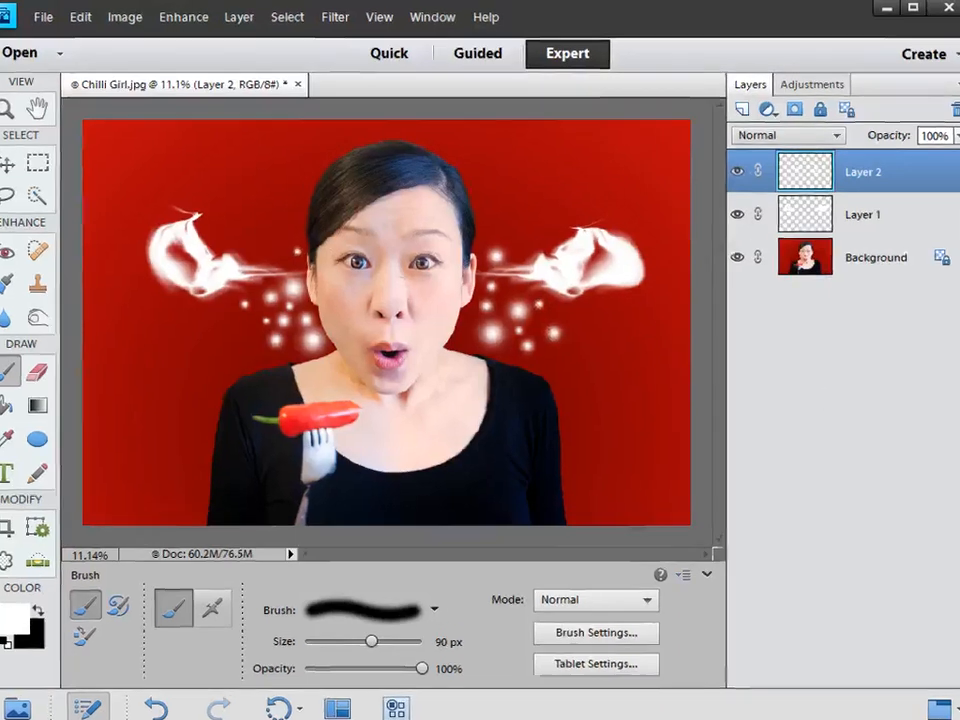
# - Apply a Radial Blur to the dabs layer with the Zoom method, Good quality and a higher amount
pyautogui.click(341, 16)
pyautogui.moveTo(355, 190)
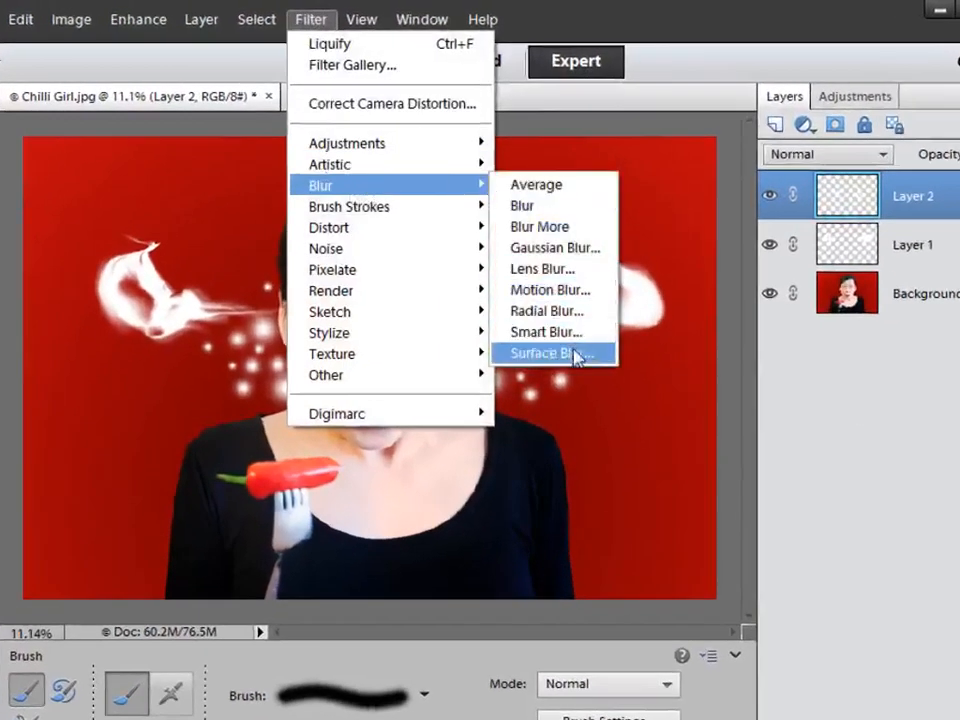
pyautogui.click(574, 314)
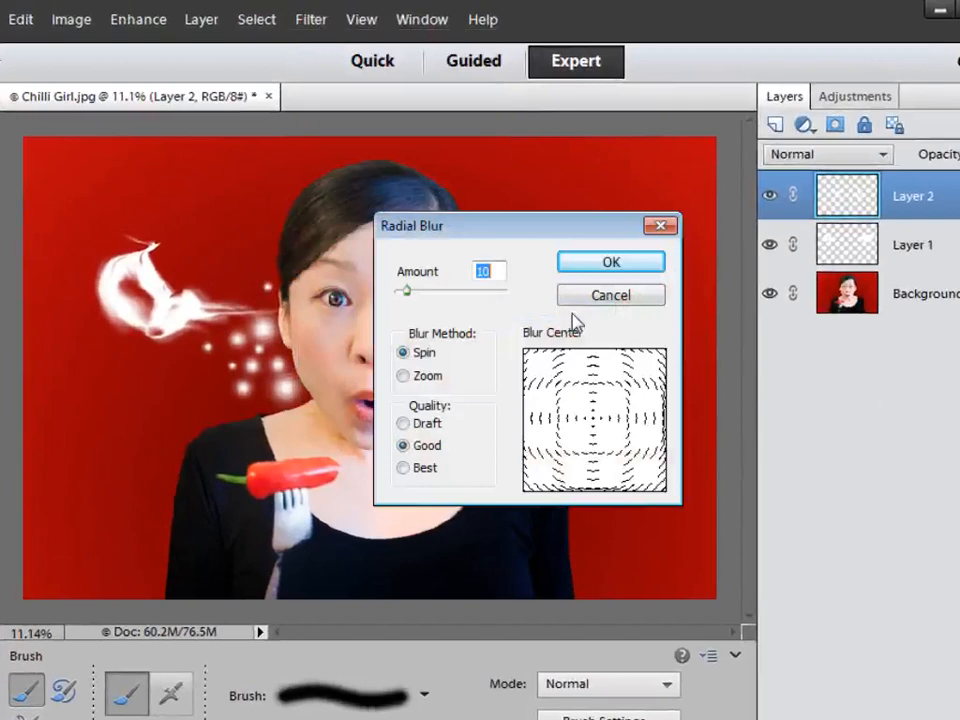
pyautogui.click(404, 376)
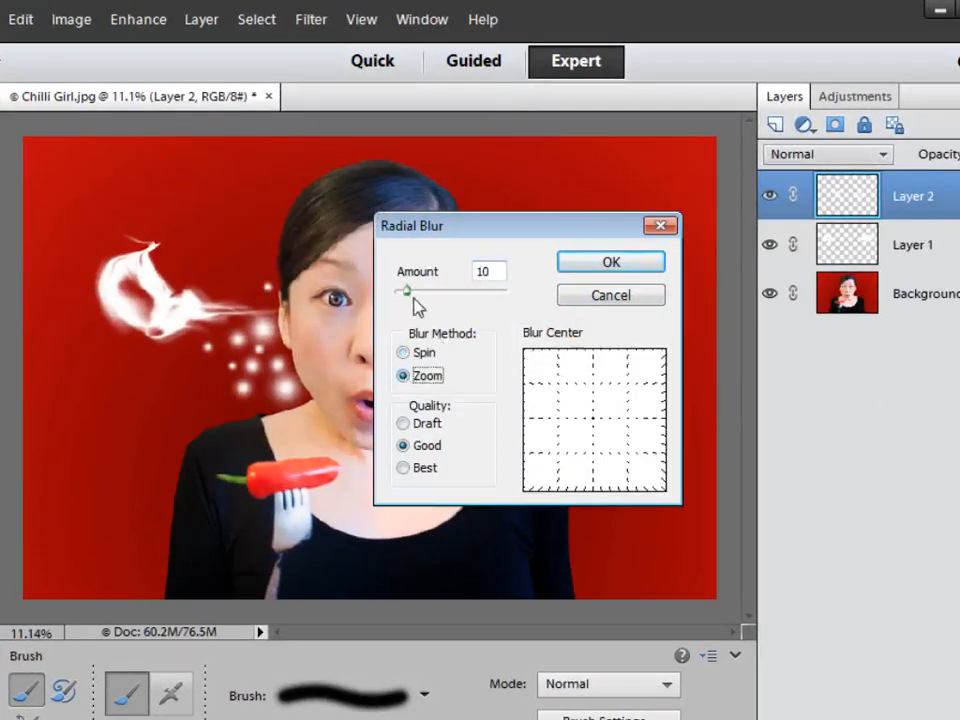
pyautogui.moveTo(408, 299); pyautogui.dragTo(456, 293)
pyautogui.click(613, 262)
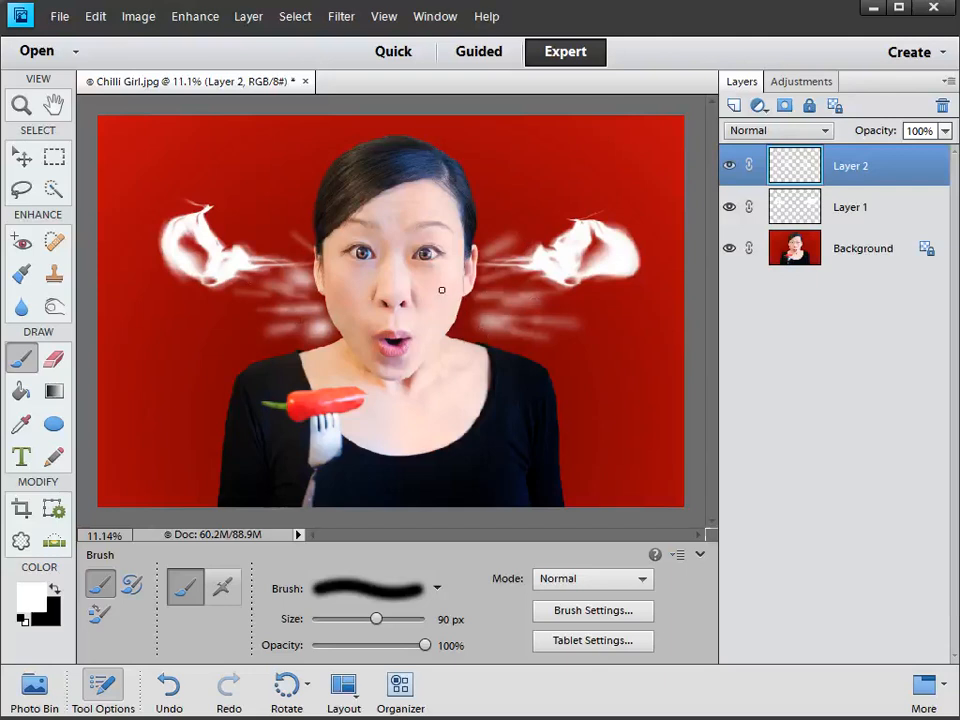
# - Flatten the blurred streaks to about 28% height and 121% width along the smoke jets, and merge them into Layer 1
pyautogui.hotkey('ctrl', 't')
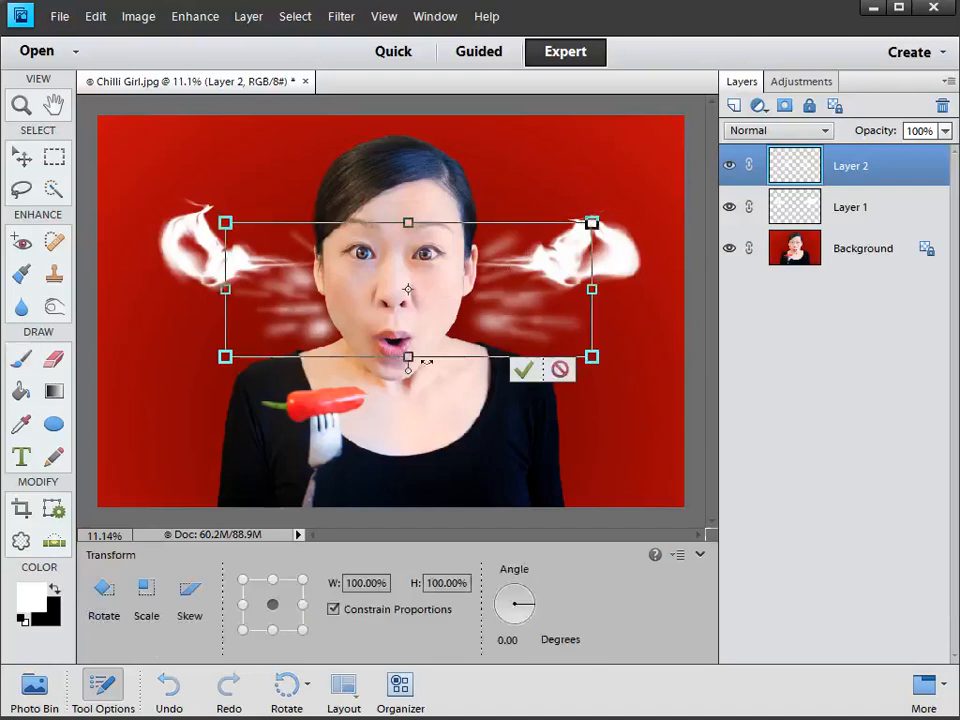
pyautogui.moveTo(408, 358); pyautogui.dragTo(407, 294)
pyautogui.moveTo(407, 222); pyautogui.dragTo(408, 236)
pyautogui.moveTo(225, 265); pyautogui.dragTo(172, 265)
pyautogui.moveTo(593, 265); pyautogui.dragTo(630, 265)
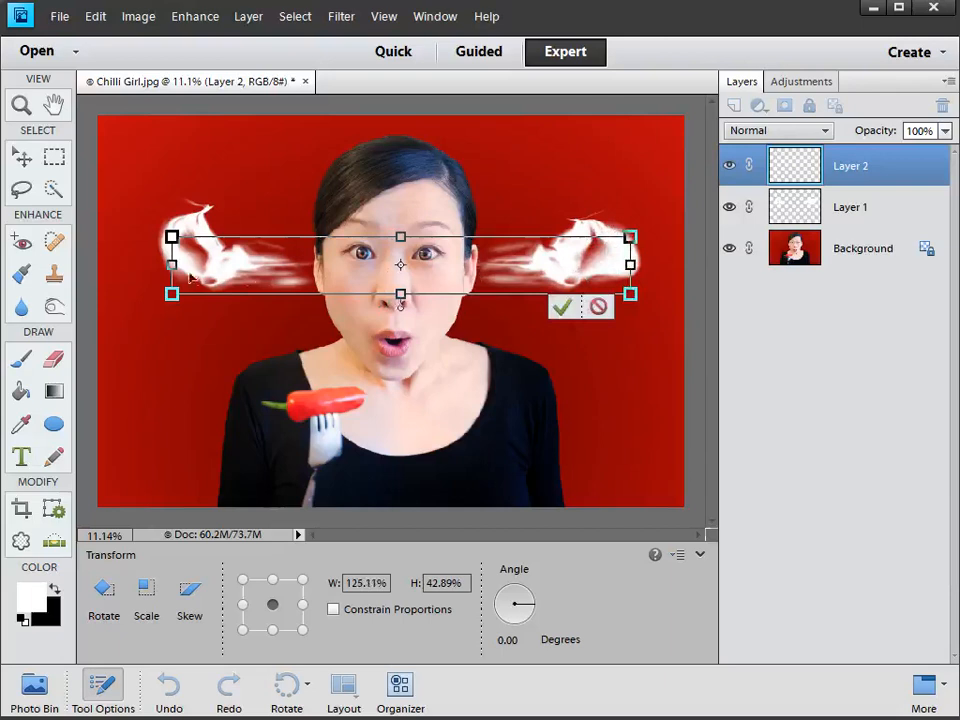
pyautogui.moveTo(402, 237); pyautogui.dragTo(402, 244)
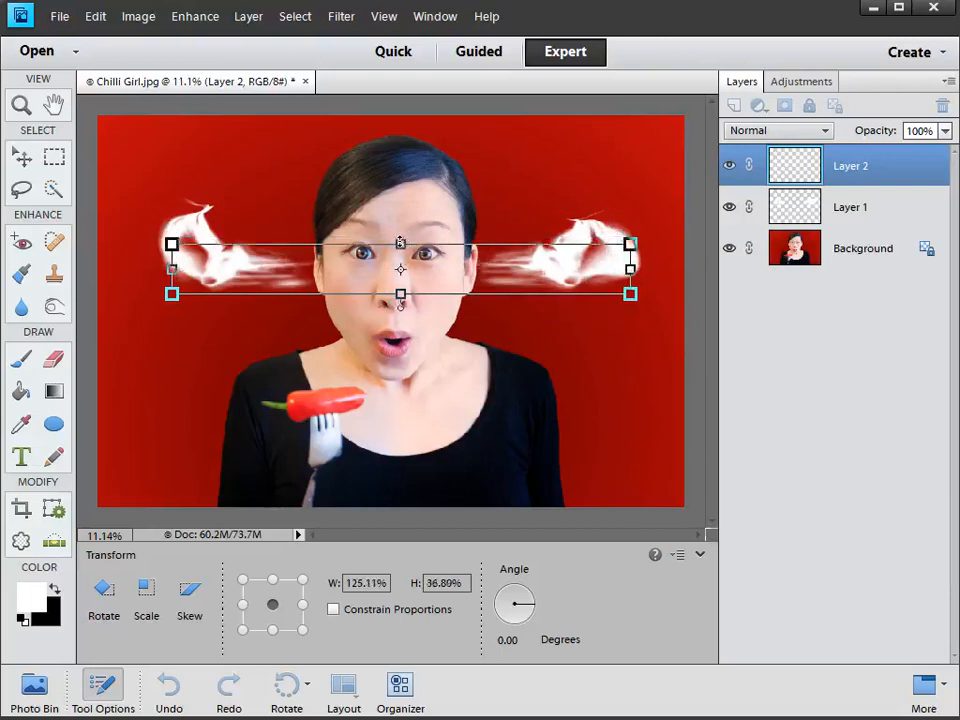
pyautogui.moveTo(400, 294); pyautogui.dragTo(400, 281)
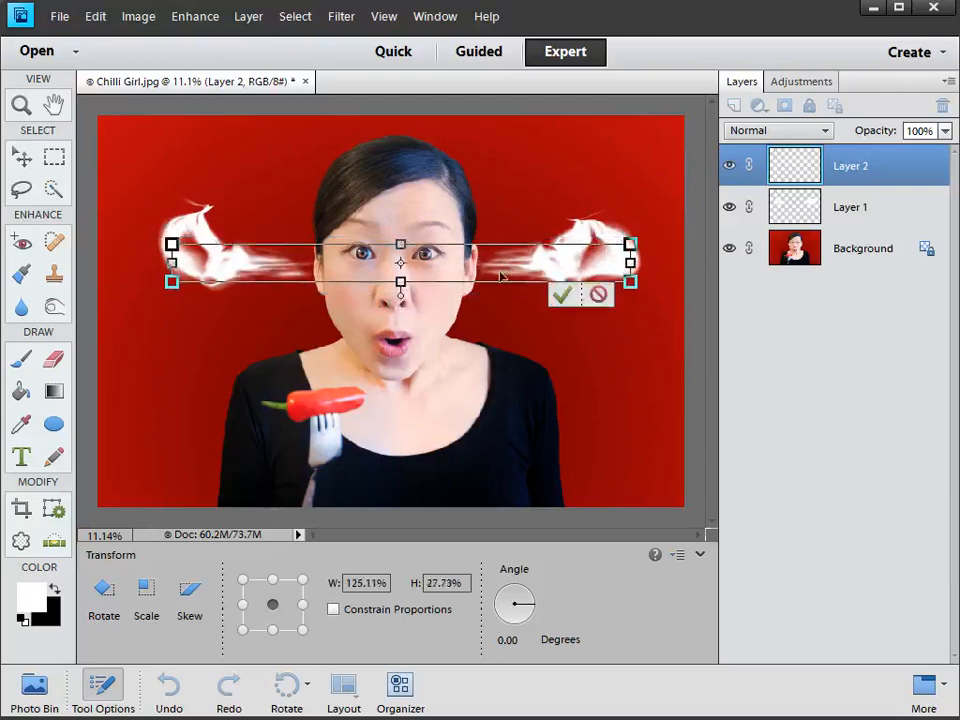
pyautogui.moveTo(630, 263); pyautogui.dragTo(625, 263)
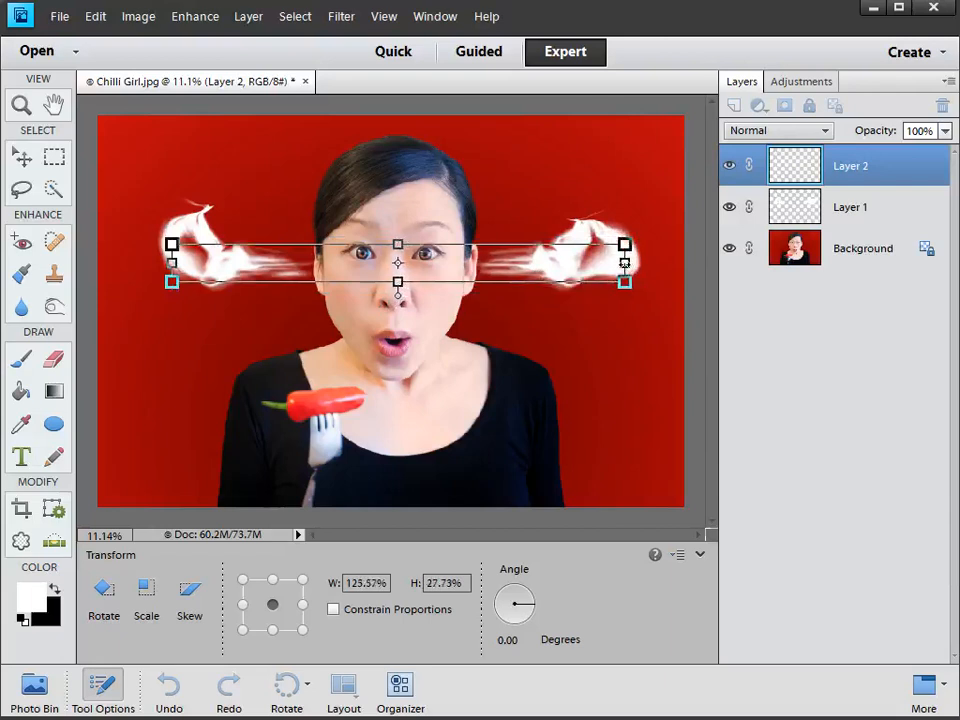
pyautogui.moveTo(174, 271); pyautogui.dragTo(182, 263)
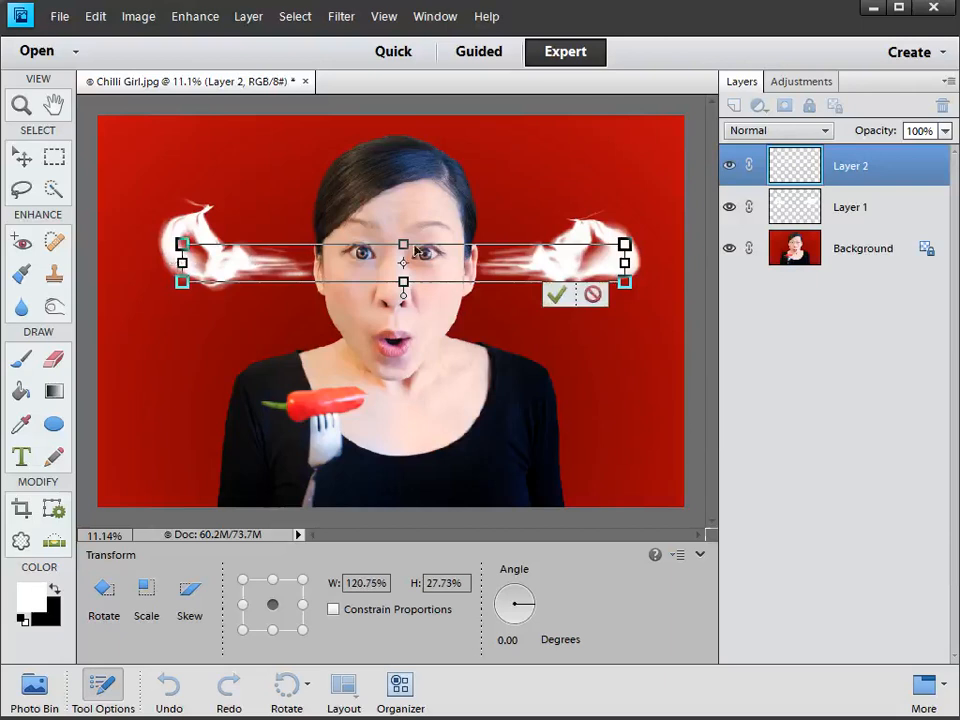
pyautogui.click(556, 295)
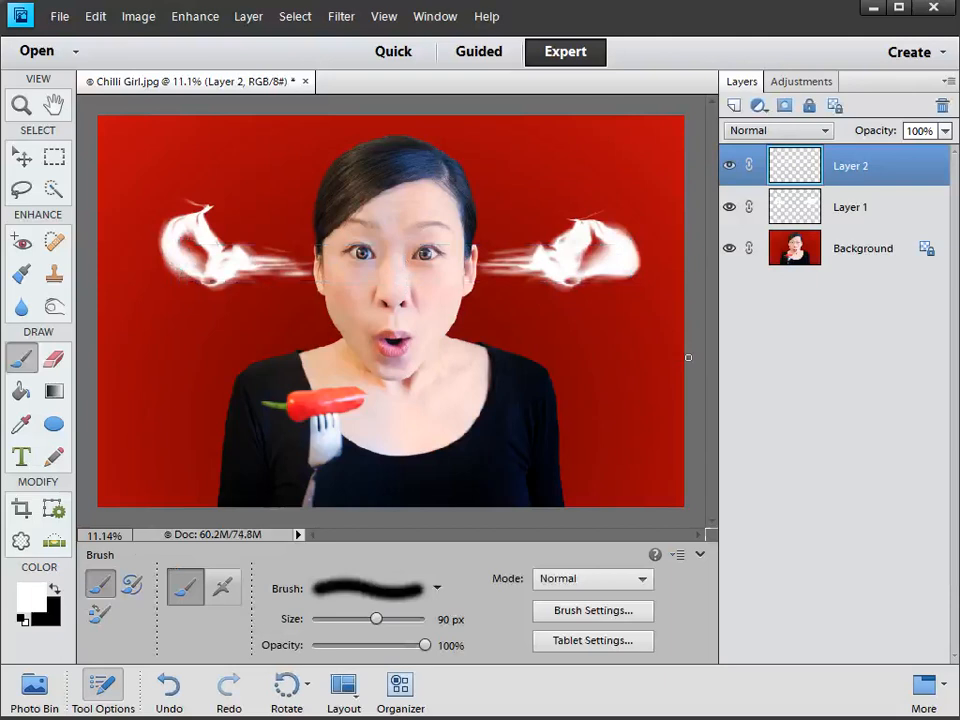
pyautogui.hotkey('ctrl', 'e')
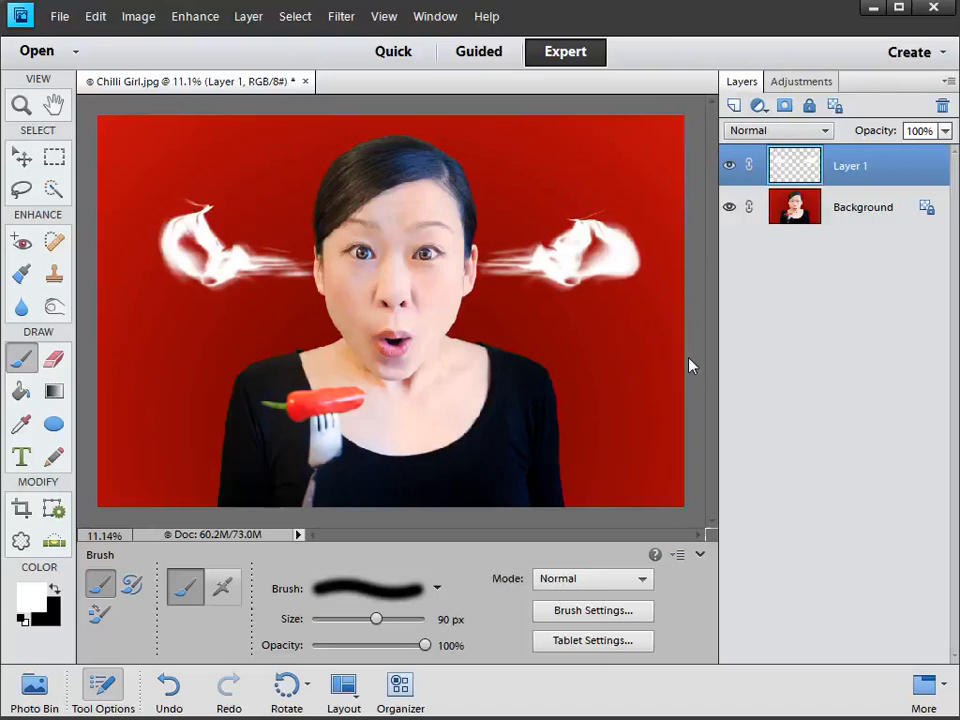
# - Duplicate the merged smoke layer and apply a Gaussian Blur with a 45-pixel radius to the copy
pyautogui.hotkey('ctrl', 'j')
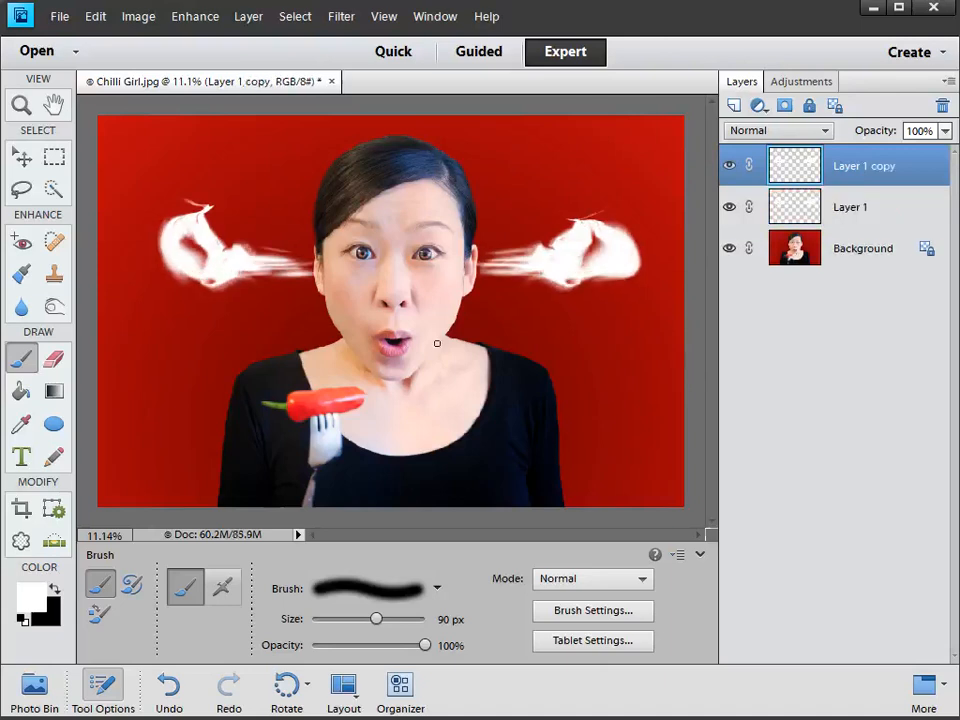
pyautogui.click(338, 18)
pyautogui.moveTo(385, 162)
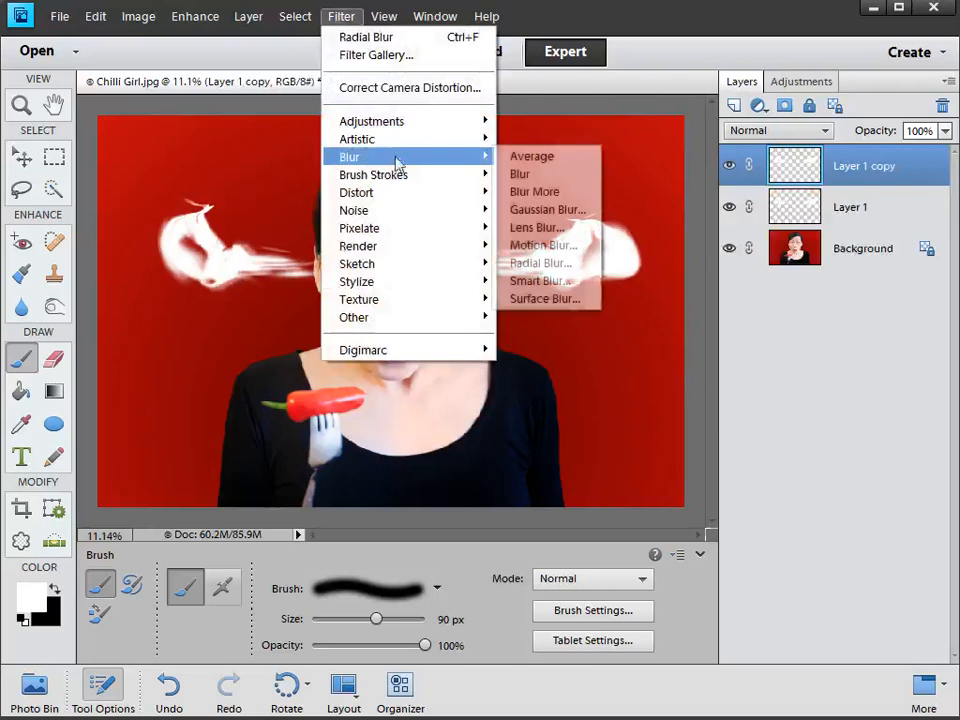
pyautogui.click(545, 210)
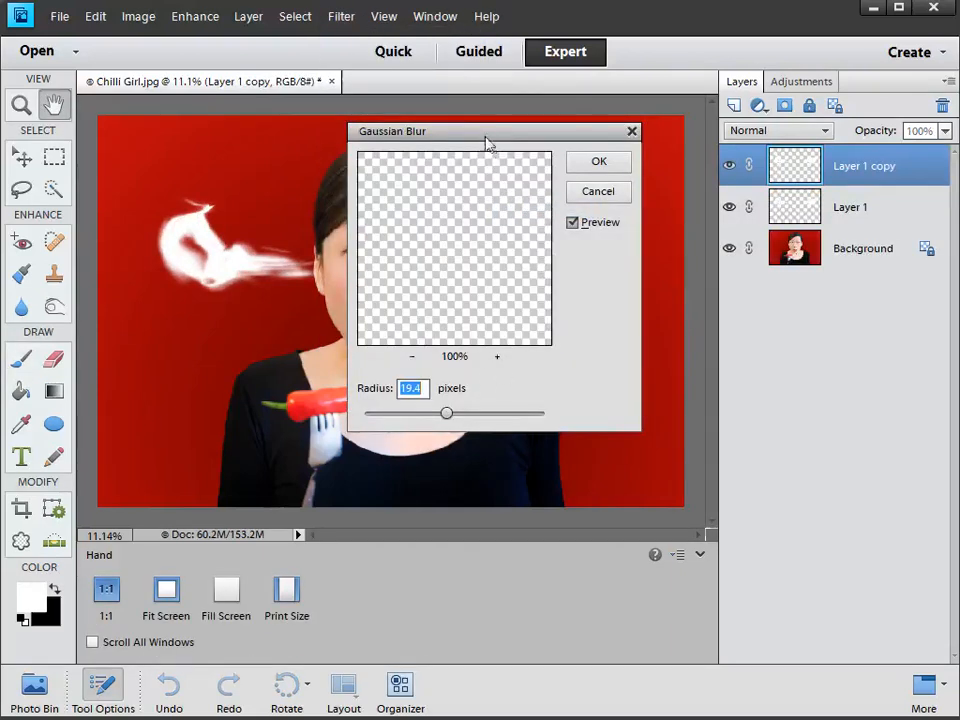
pyautogui.moveTo(489, 148); pyautogui.dragTo(716, 169)
pyautogui.moveTo(676, 440); pyautogui.dragTo(700, 440)
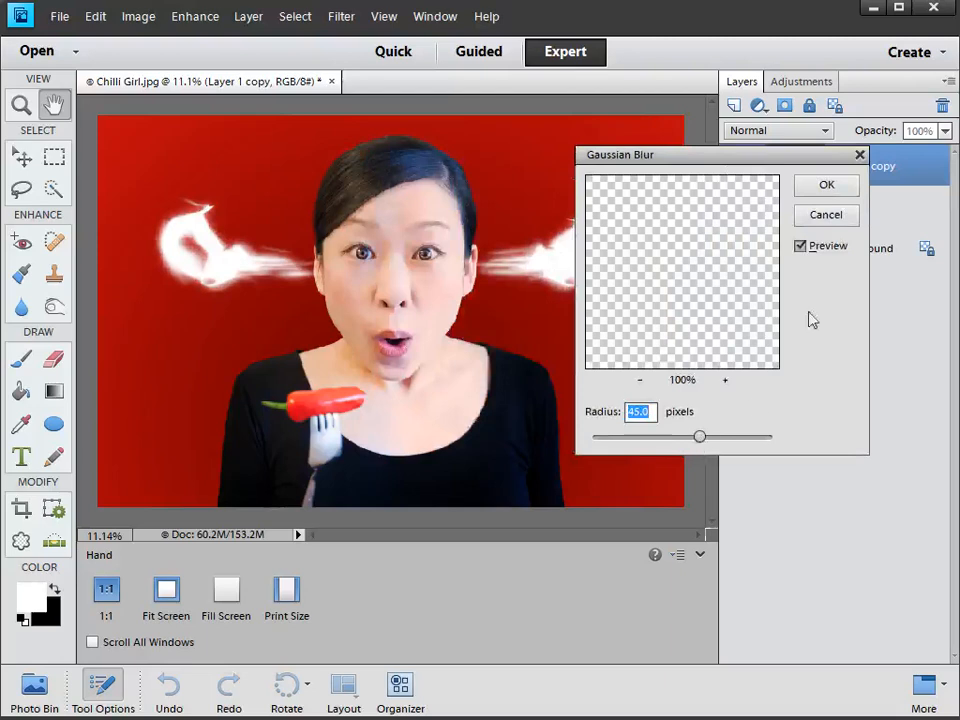
pyautogui.click(824, 188)
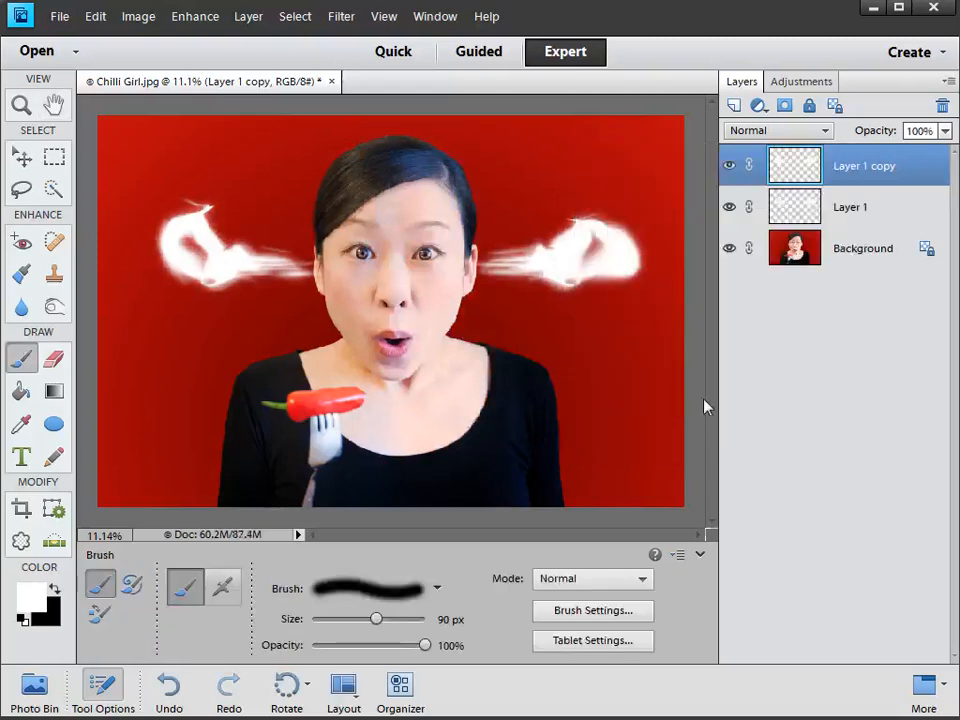
# - Enlarge the blurred smoke copy to about 107% width and 114% height, and lower its opacity to 50%
pyautogui.hotkey('ctrl', 't')
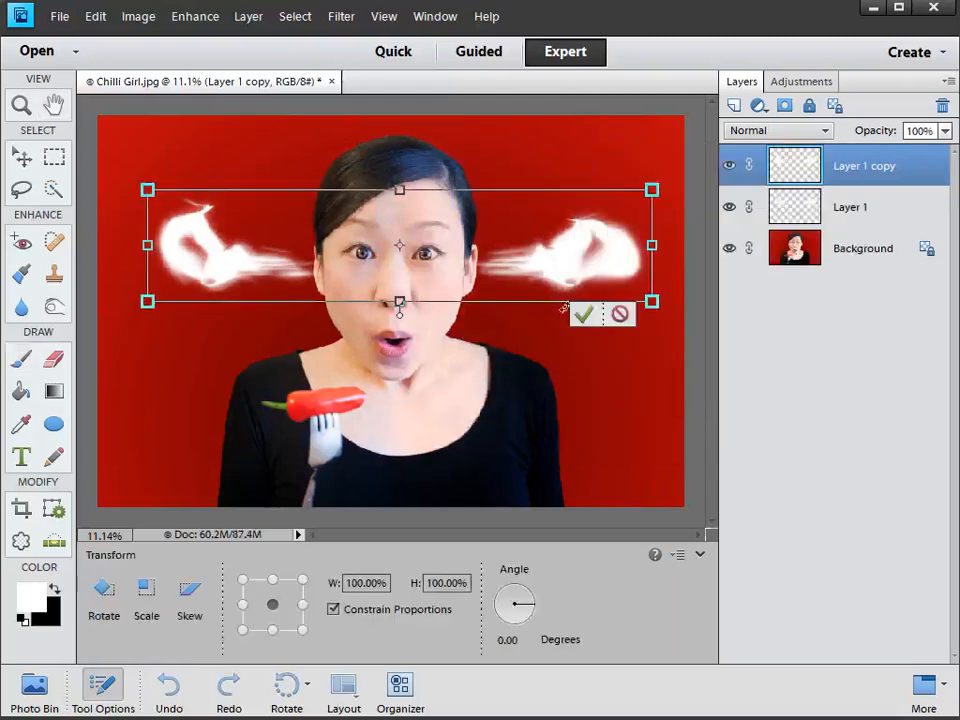
pyautogui.moveTo(147, 190); pyautogui.dragTo(133, 179)
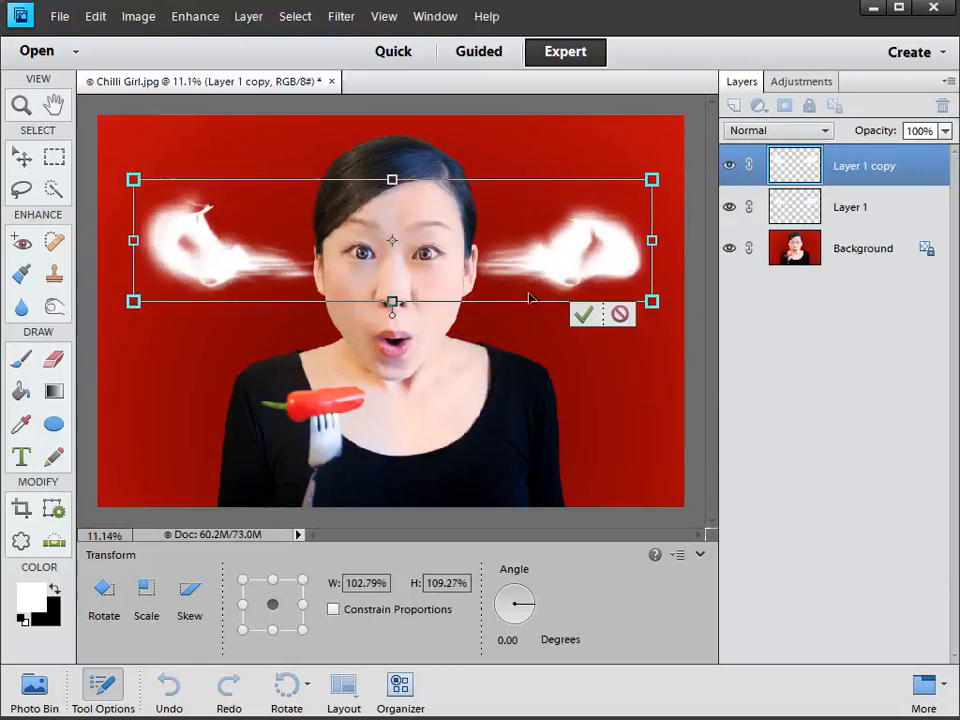
pyautogui.moveTo(652, 179); pyautogui.dragTo(659, 177)
pyautogui.moveTo(660, 302); pyautogui.dragTo(667, 302)
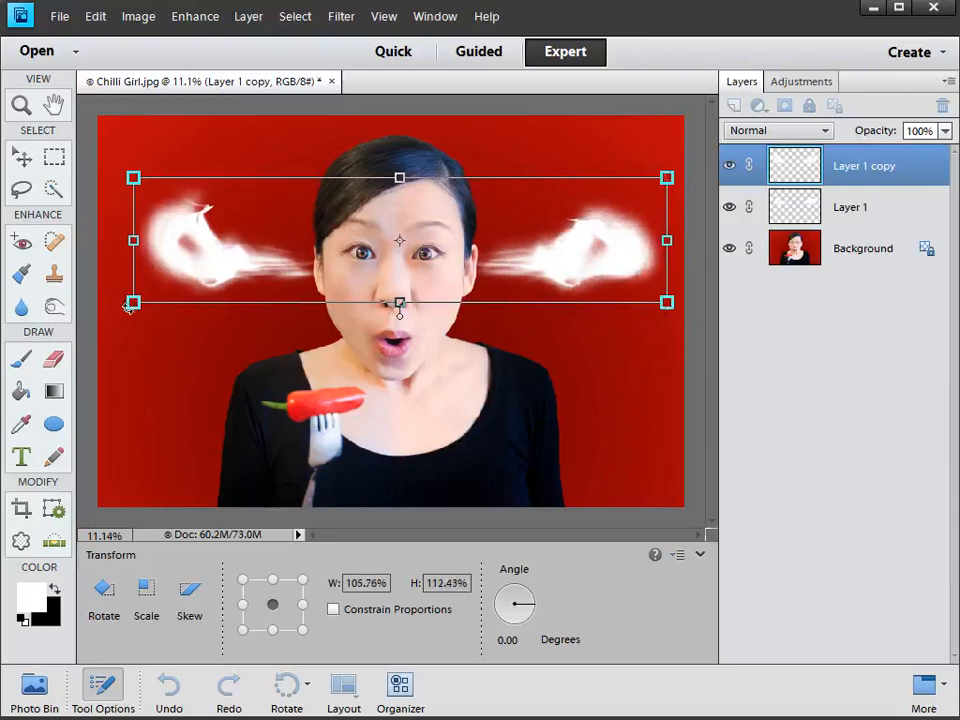
pyautogui.moveTo(128, 307); pyautogui.dragTo(125, 304)
pyautogui.moveTo(352, 256); pyautogui.dragTo(356, 258)
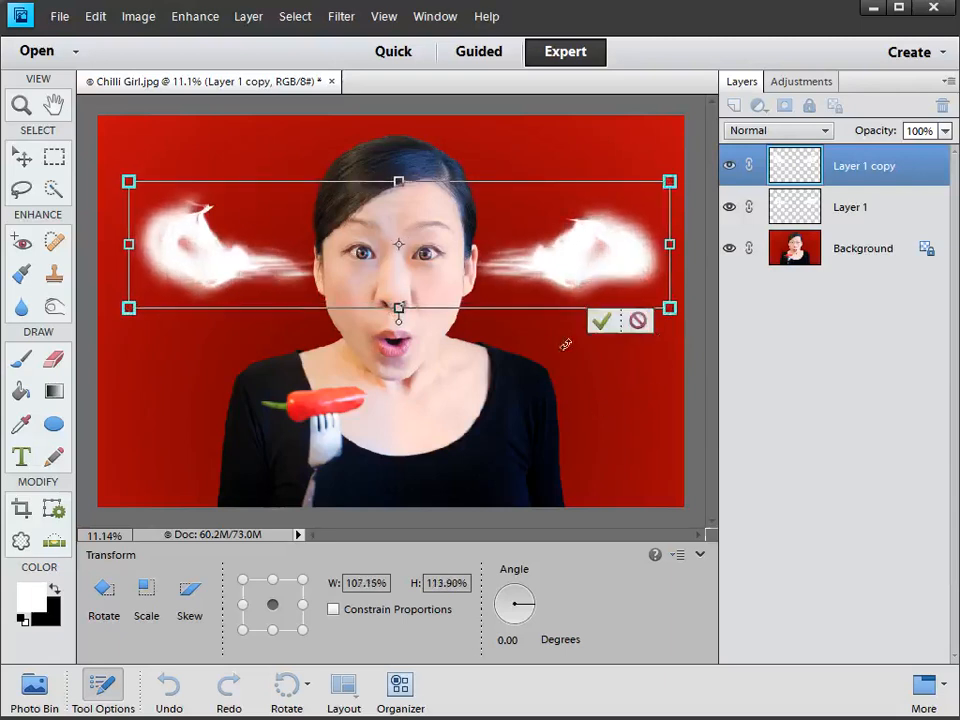
pyautogui.press('b')
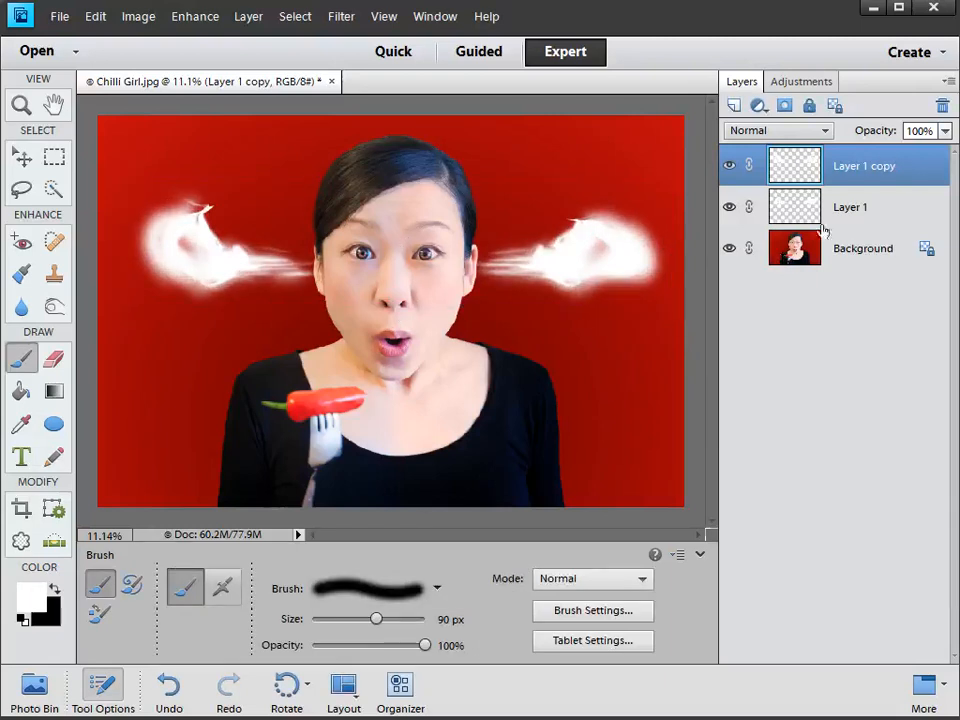
pyautogui.click(944, 131)
pyautogui.moveTo(912, 155); pyautogui.dragTo(901, 154)
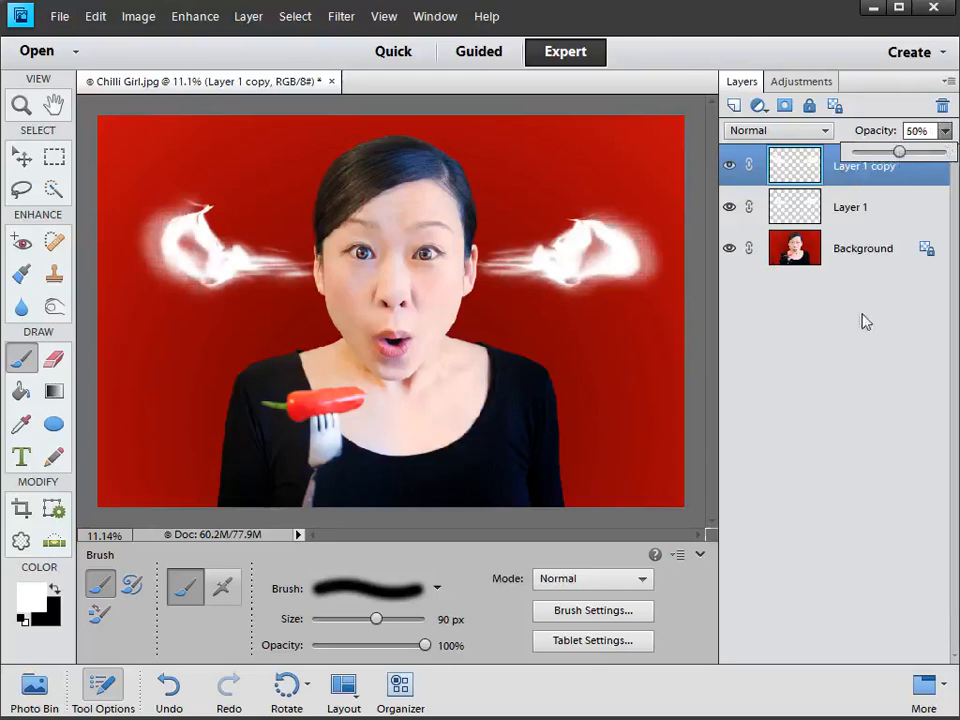
# - Compare the smoke with and without the blurred copy by toggling that layer's visibility
pyautogui.click(728, 169)
pyautogui.click(728, 169)
pyautogui.click(728, 169)
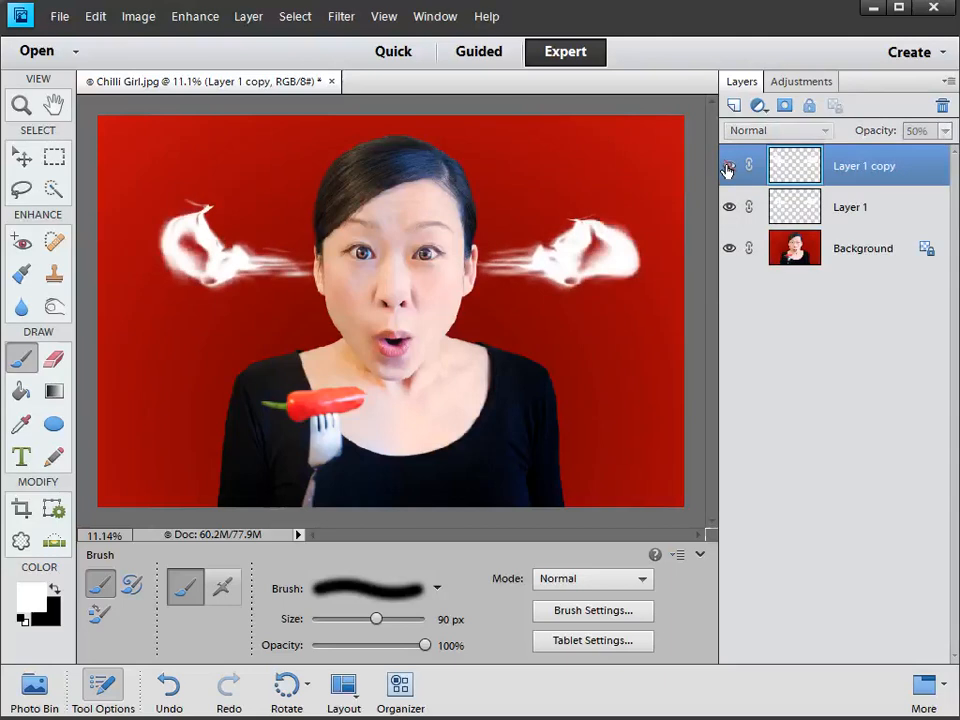
pyautogui.click(728, 169)
pyautogui.click(728, 169)
pyautogui.click(728, 169)
pyautogui.click(728, 169)
pyautogui.click(728, 169)
pyautogui.click(728, 169)
pyautogui.click(729, 169)
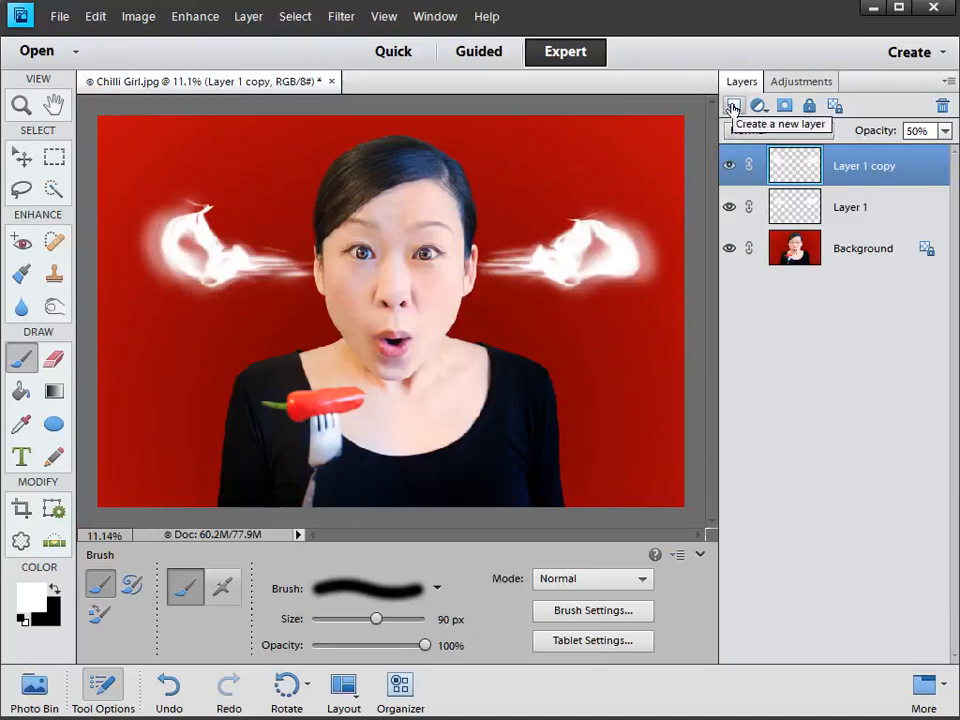
# - On a new layer, paint three soft white dabs of different sizes above and below the smoke on the image's right side
pyautogui.click(734, 106)
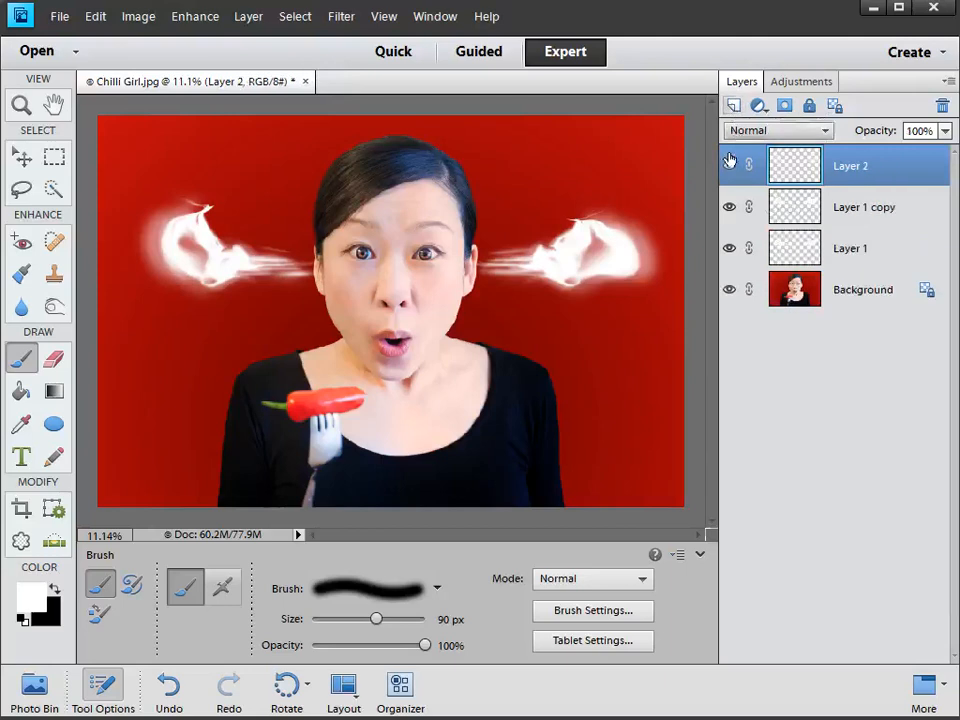
pyautogui.press(']')
pyautogui.press(']')
pyautogui.press(']')
pyautogui.press(']')
pyautogui.press(']')
pyautogui.press(']')
pyautogui.press(']')
pyautogui.press(']')
pyautogui.press(']')
pyautogui.press(']')
pyautogui.press(']')
pyautogui.press(']')
pyautogui.press(']')
pyautogui.press(']')
pyautogui.press(']')
pyautogui.press(']')
pyautogui.press('[')
pyautogui.press('[')
pyautogui.press('[')
pyautogui.press('[')
pyautogui.press('[')
pyautogui.press('[')
pyautogui.click(554, 157)
pyautogui.press('[')
pyautogui.press('[')
pyautogui.press('[')
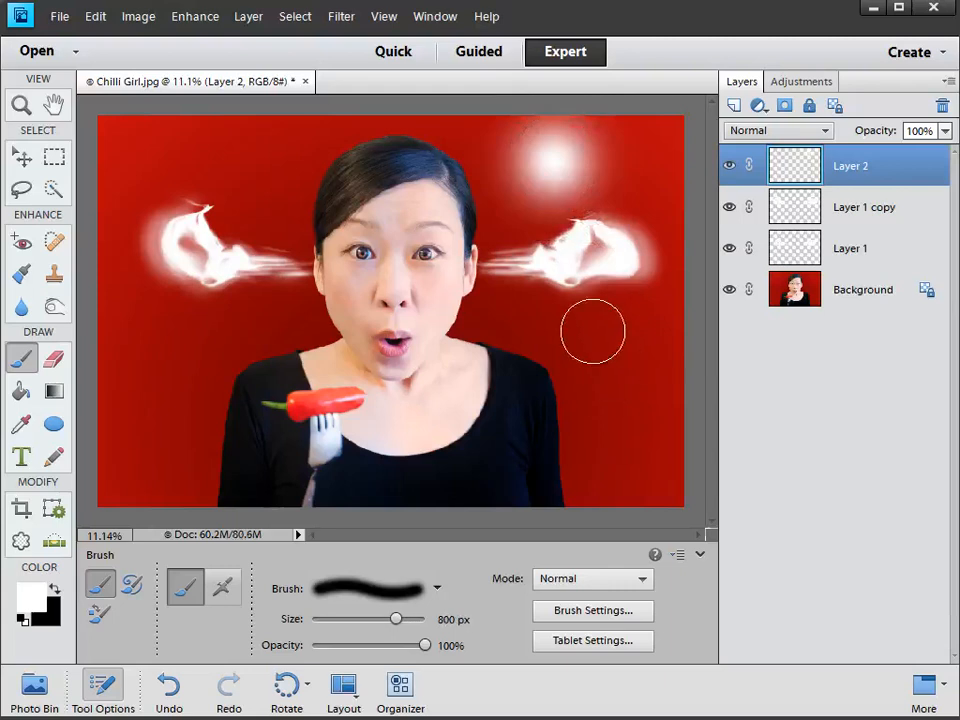
pyautogui.click(594, 333)
pyautogui.press('[')
pyautogui.press('[')
pyautogui.press('[')
pyautogui.press('[')
pyautogui.press('[')
pyautogui.click(506, 313)
# - Paint four large soft white dabs above and below the smoke on the image's left side
pyautogui.press(']')
pyautogui.press(']')
pyautogui.press(']')
pyautogui.click(274, 323)
pyautogui.press(']')
pyautogui.press(']')
pyautogui.press(']')
pyautogui.press(']')
pyautogui.press(']')
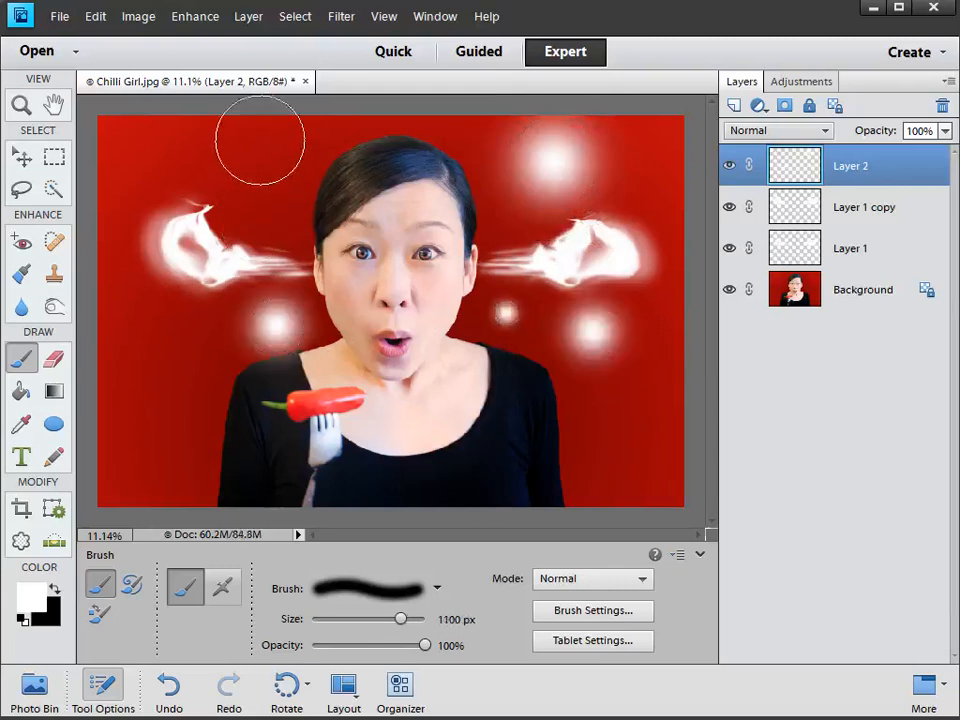
pyautogui.click(259, 150)
pyautogui.press('[')
pyautogui.press('[')
pyautogui.click(158, 160)
pyautogui.press('[')
pyautogui.press('[')
pyautogui.press(']')
pyautogui.press(']')
pyautogui.press(']')
pyautogui.click(180, 332)
# - Add a 600 px soft white dab near the image's upper-right corner, above the smoke puff
pyautogui.press('[')
pyautogui.press('[')
pyautogui.press('[')
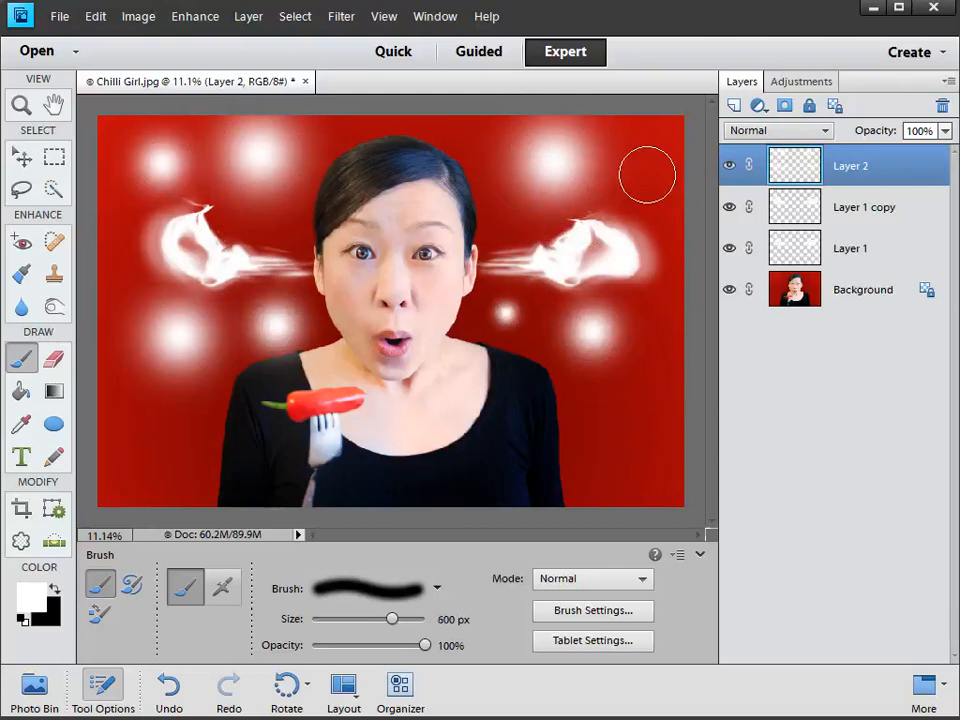
pyautogui.press('[')
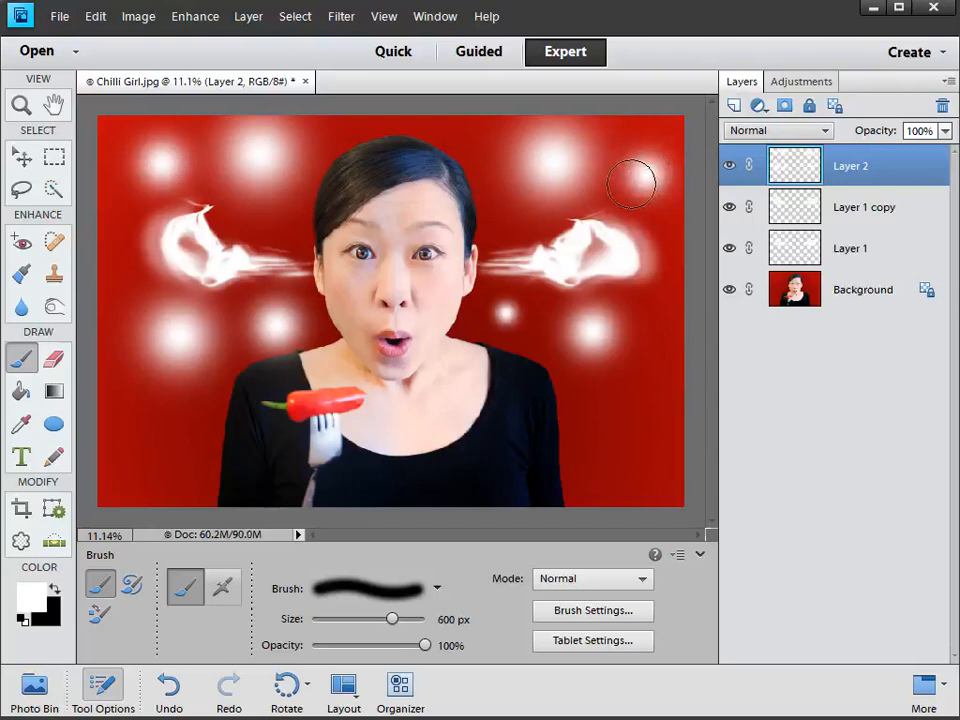
pyautogui.click(640, 177)
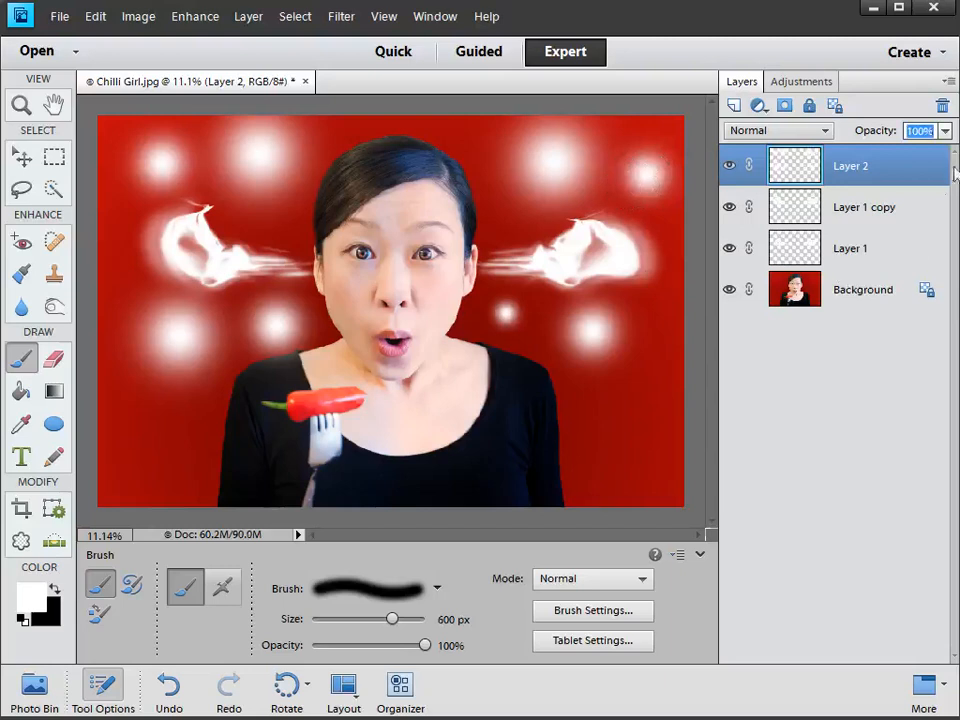
# - Lower the dabs layer's opacity to 20% and soften it with a Gaussian Blur of a smaller radius
pyautogui.click(944, 131)
pyautogui.moveTo(946, 151)
pyautogui.mouseDown()
pyautogui.moveTo(885, 153)
pyautogui.moveTo(875, 165)
pyautogui.mouseUp()
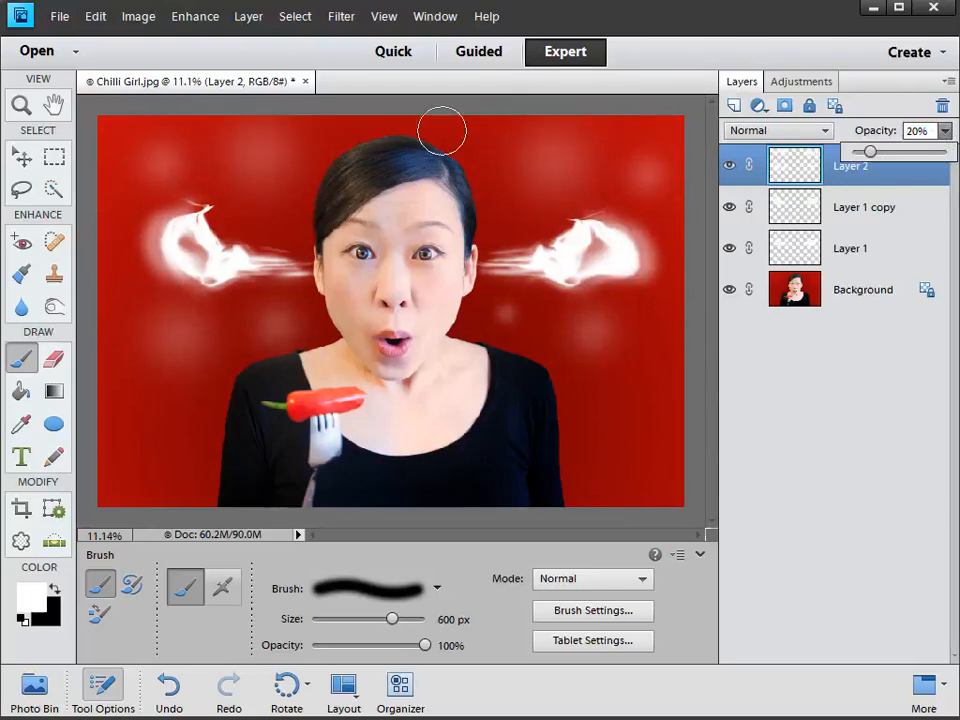
pyautogui.click(341, 17)
pyautogui.moveTo(470, 157)
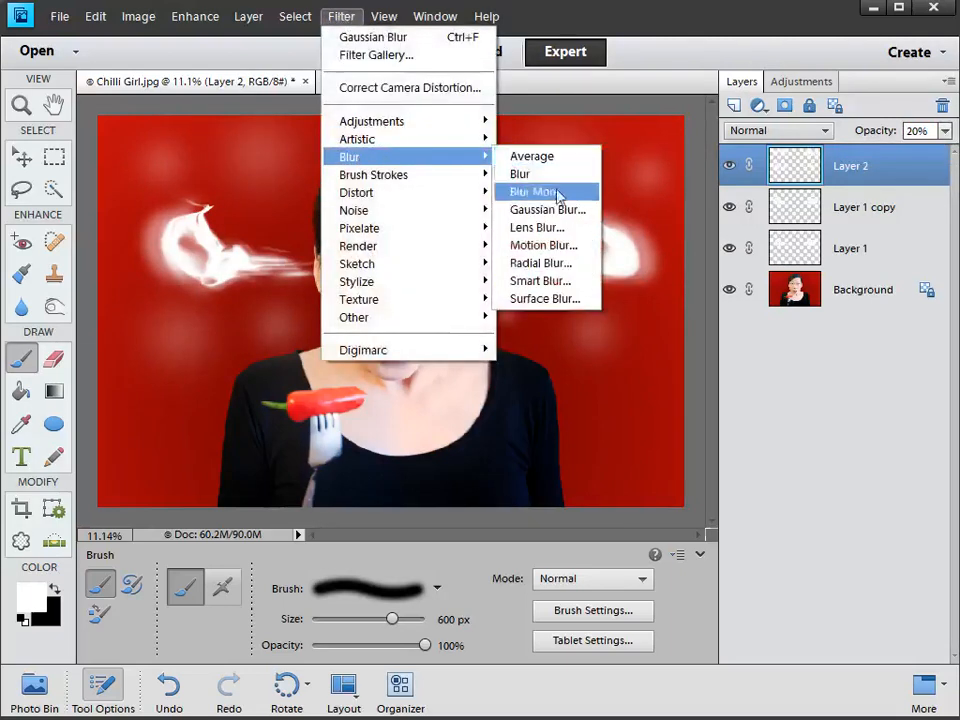
pyautogui.click(553, 208)
pyautogui.moveTo(700, 437); pyautogui.dragTo(684, 437)
pyautogui.click(829, 187)
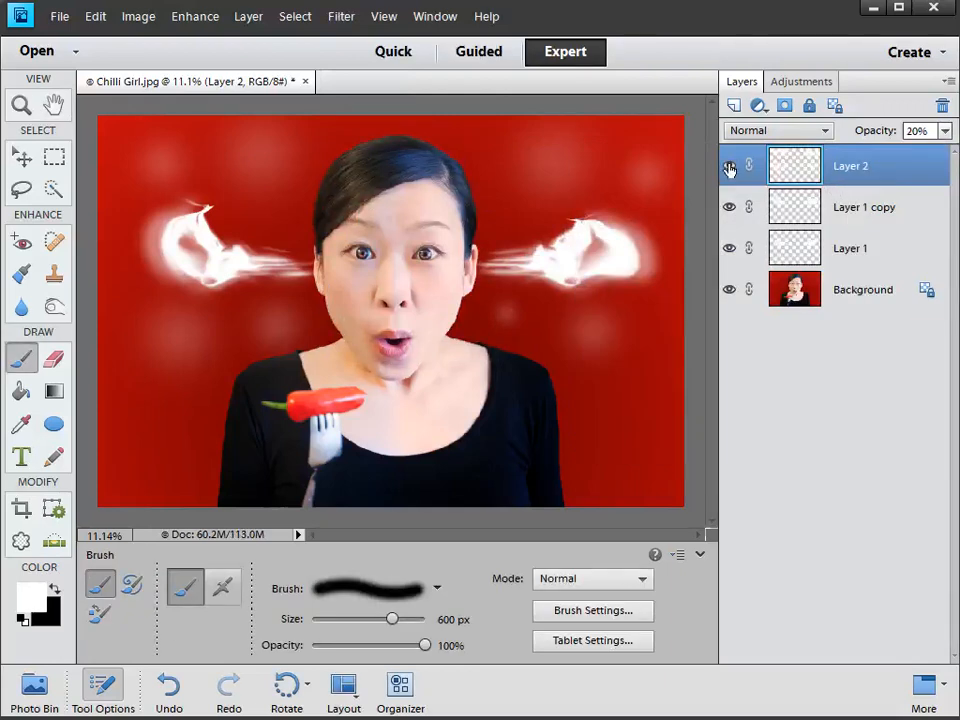
# - Scale the faint dabs layer proportionally to about 70%, keeping the haze around both smoke jets
pyautogui.hotkey('ctrl', 't')
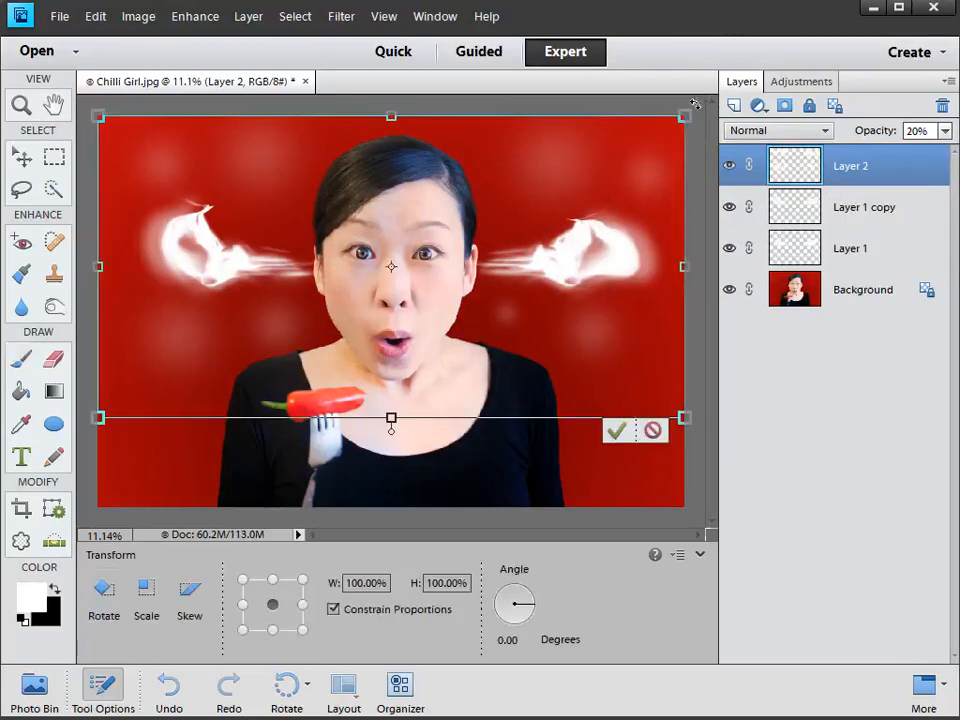
pyautogui.moveTo(686, 117); pyautogui.dragTo(625, 148)
pyautogui.moveTo(108, 149); pyautogui.dragTo(159, 179)
pyautogui.moveTo(158, 418); pyautogui.dragTo(183, 405)
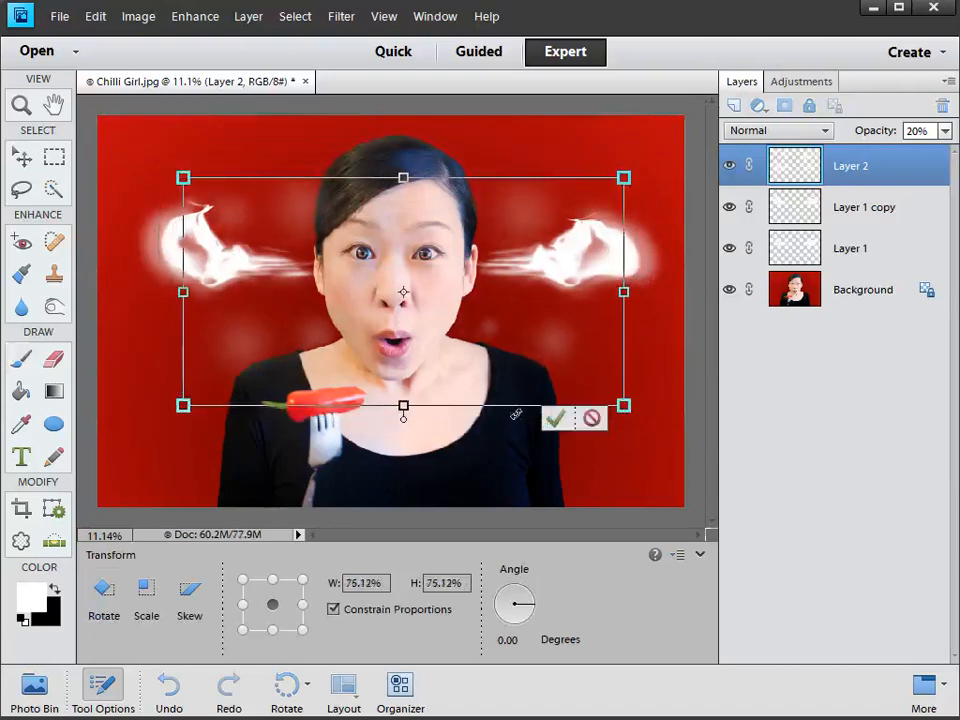
pyautogui.moveTo(624, 406); pyautogui.dragTo(597, 391)
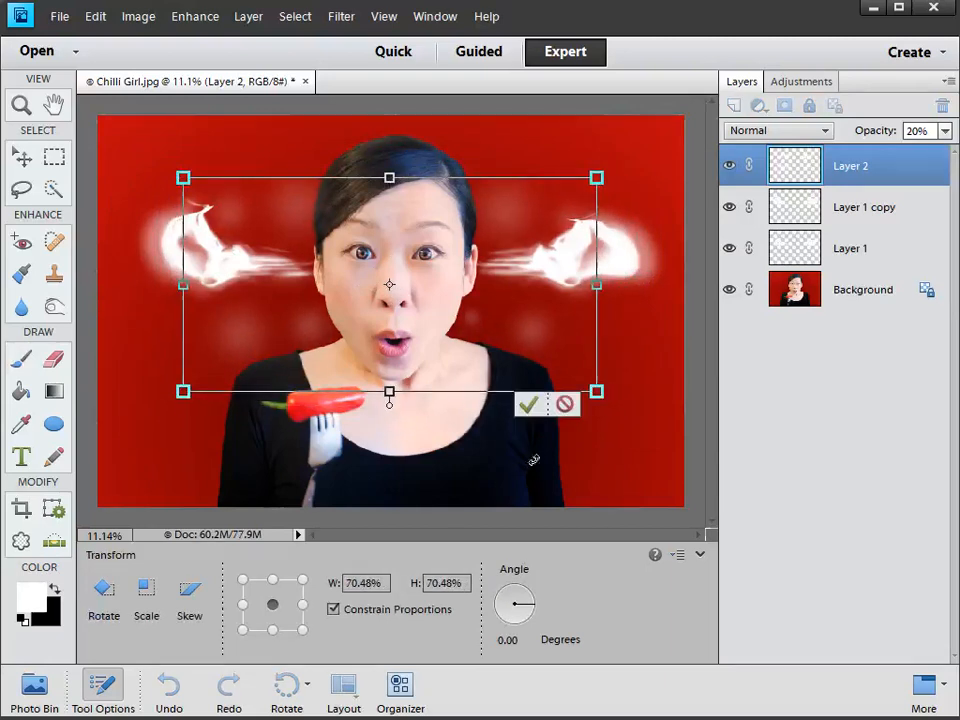
pyautogui.click(529, 404)
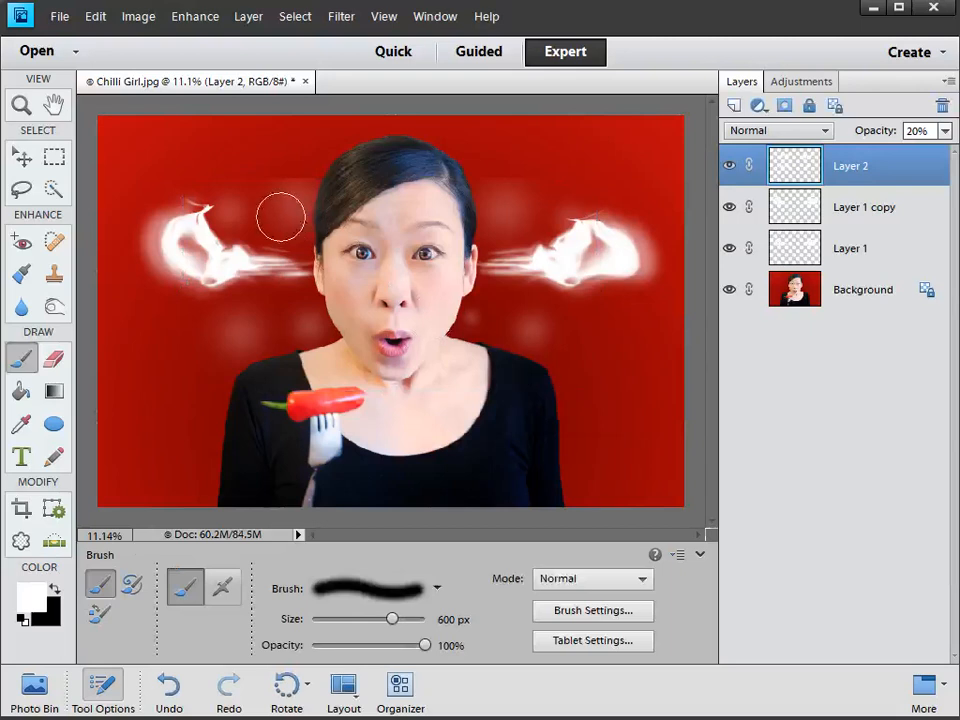
# - Erase the hard outer edges of the faint haze on Layer 2 with a 1500 px soft eraser
pyautogui.click(55, 360)
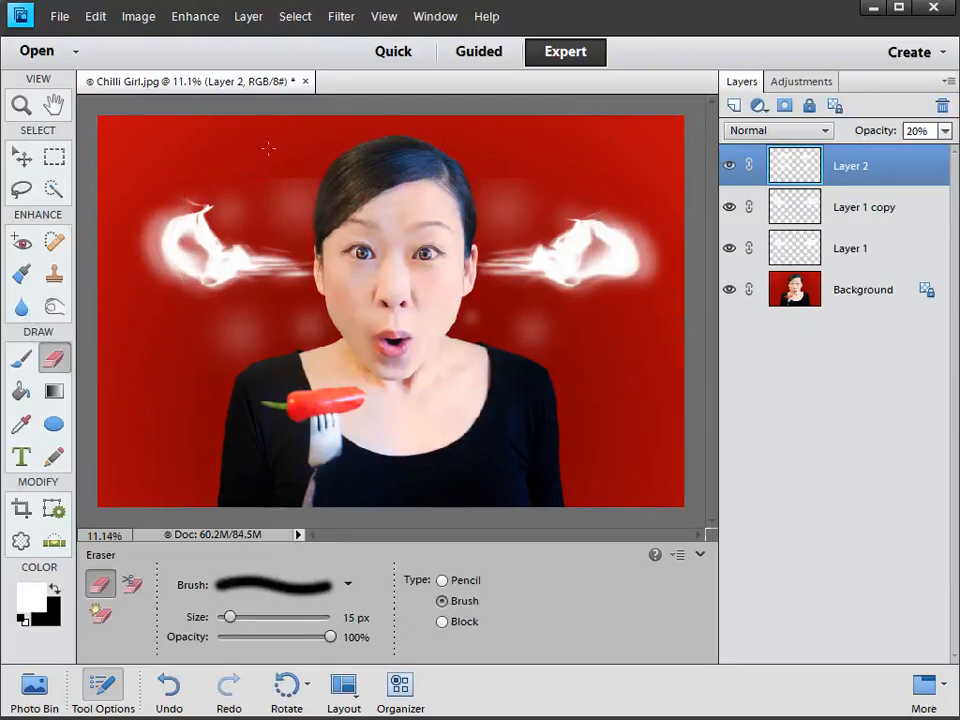
pyautogui.press(']')
pyautogui.press(']')
pyautogui.press(']')
pyautogui.press(']')
pyautogui.press(']')
pyautogui.press(']')
pyautogui.press(']')
pyautogui.press(']')
pyautogui.press(']')
pyautogui.press(']')
pyautogui.press(']')
pyautogui.press(']')
pyautogui.press(']')
pyautogui.press(']')
pyautogui.press(']')
pyautogui.press(']')
pyautogui.press(']')
pyautogui.press(']')
pyautogui.press(']')
pyautogui.press(']')
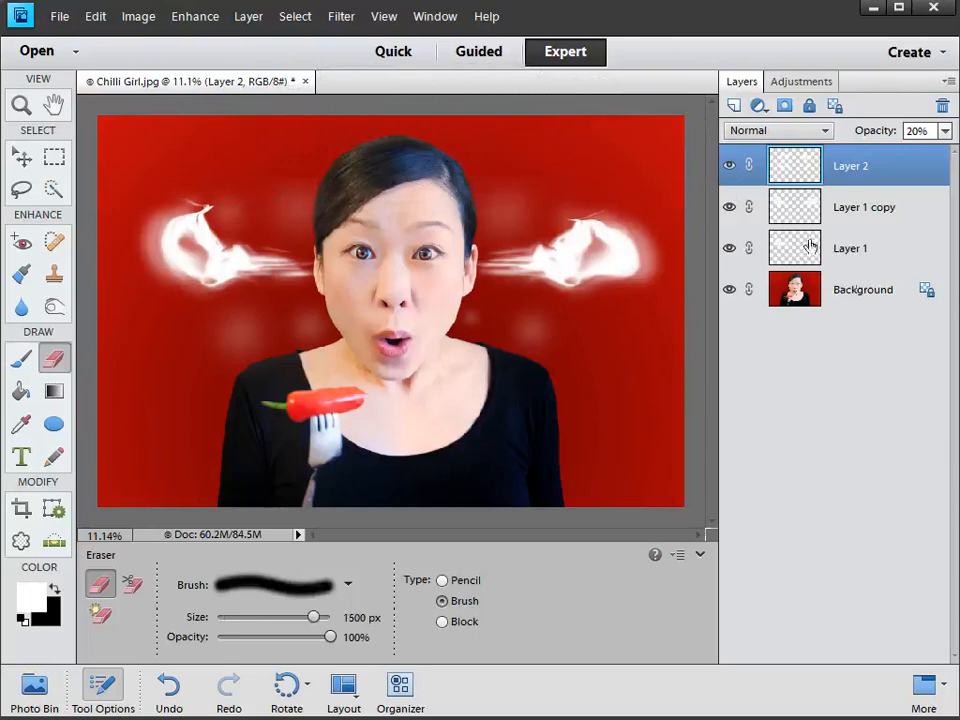
# - Compare the image with and without Layer 2's haze and Layer 1's smoke
pyautogui.click(728, 170)
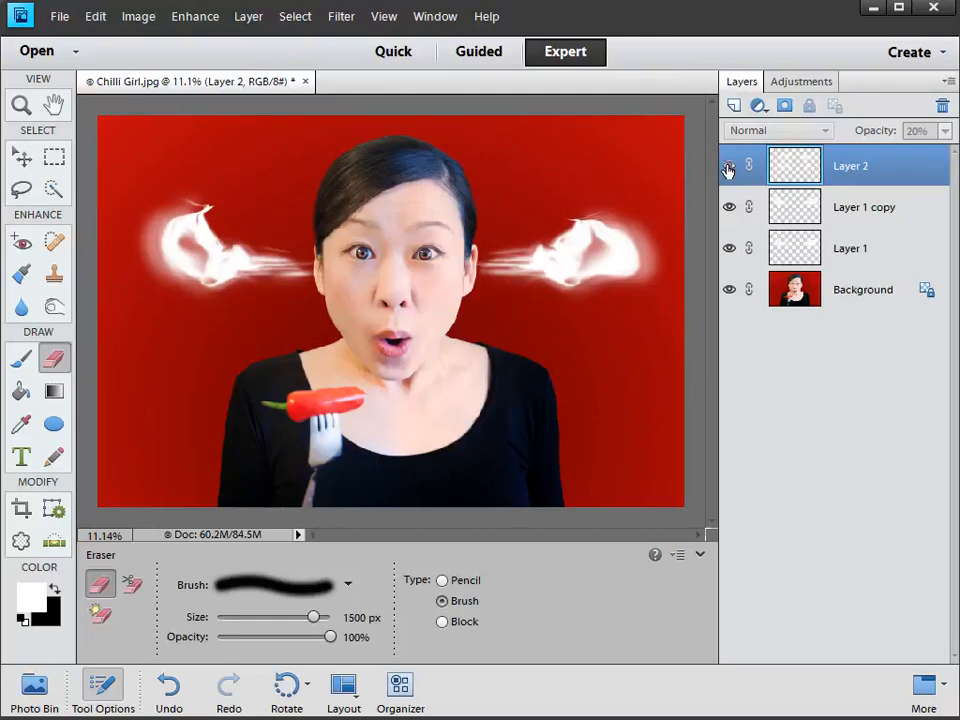
pyautogui.click(728, 170)
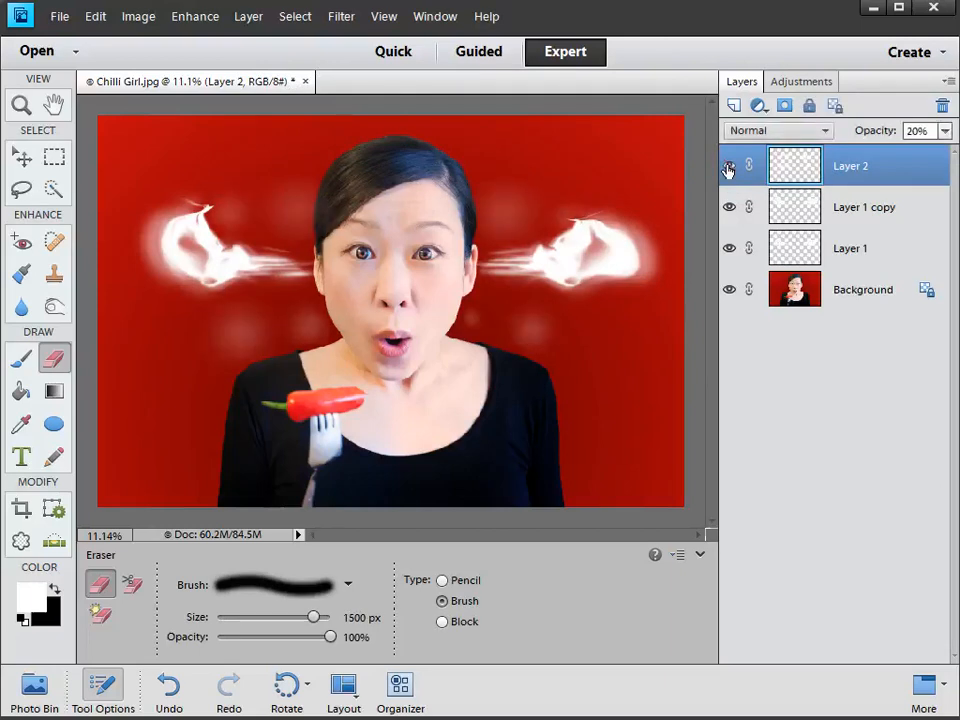
pyautogui.click(789, 250)
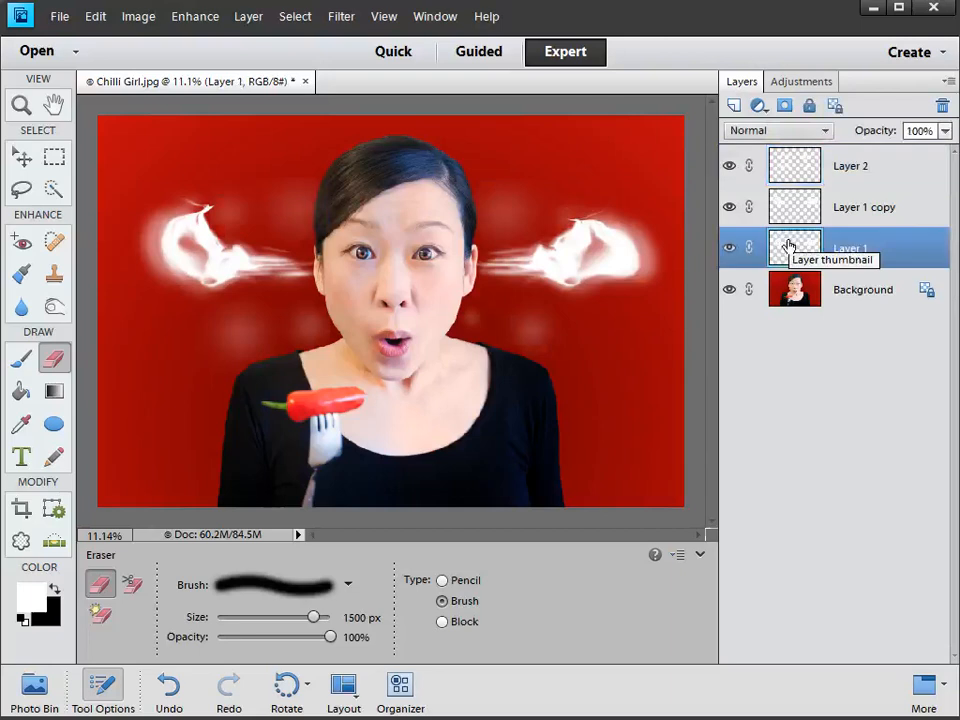
pyautogui.click(780, 175)
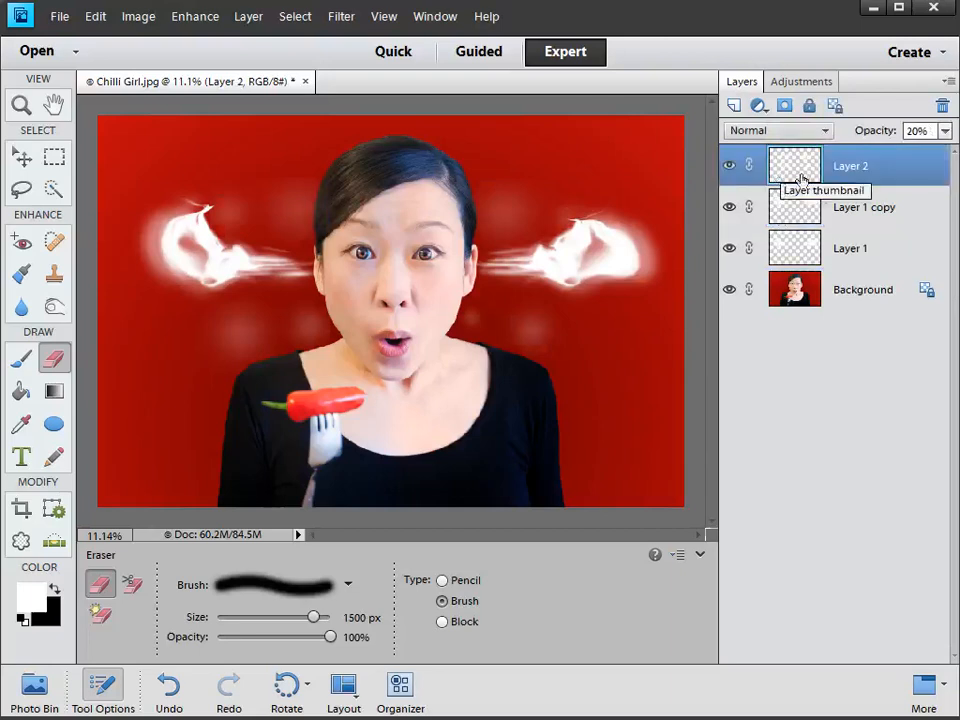
pyautogui.click(840, 252)
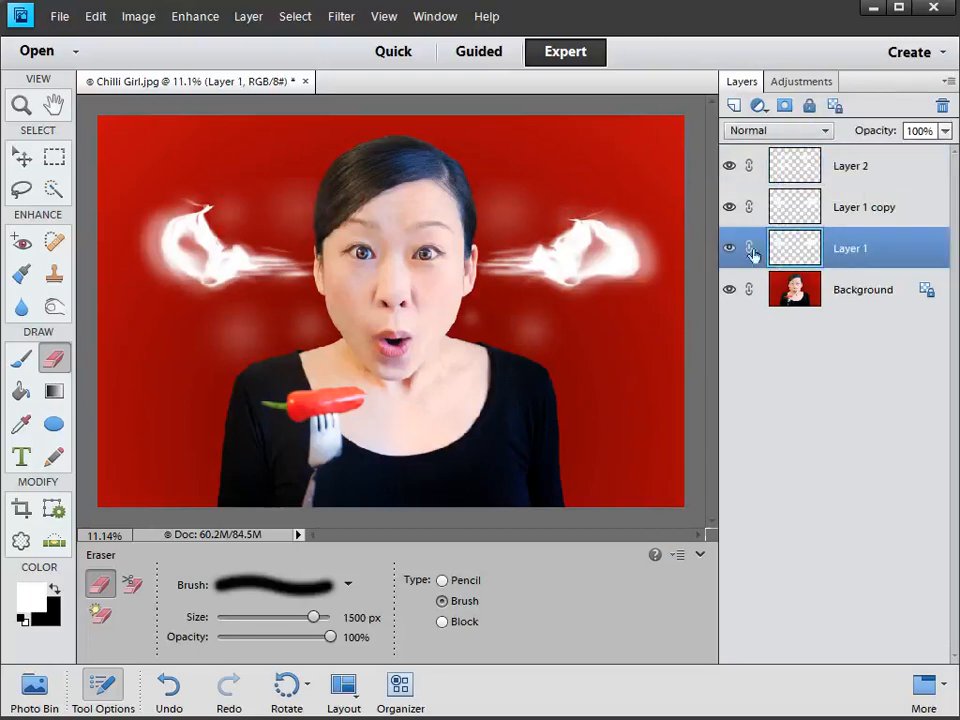
pyautogui.click(729, 249)
pyautogui.click(729, 249)
pyautogui.click(729, 249)
pyautogui.click(729, 249)
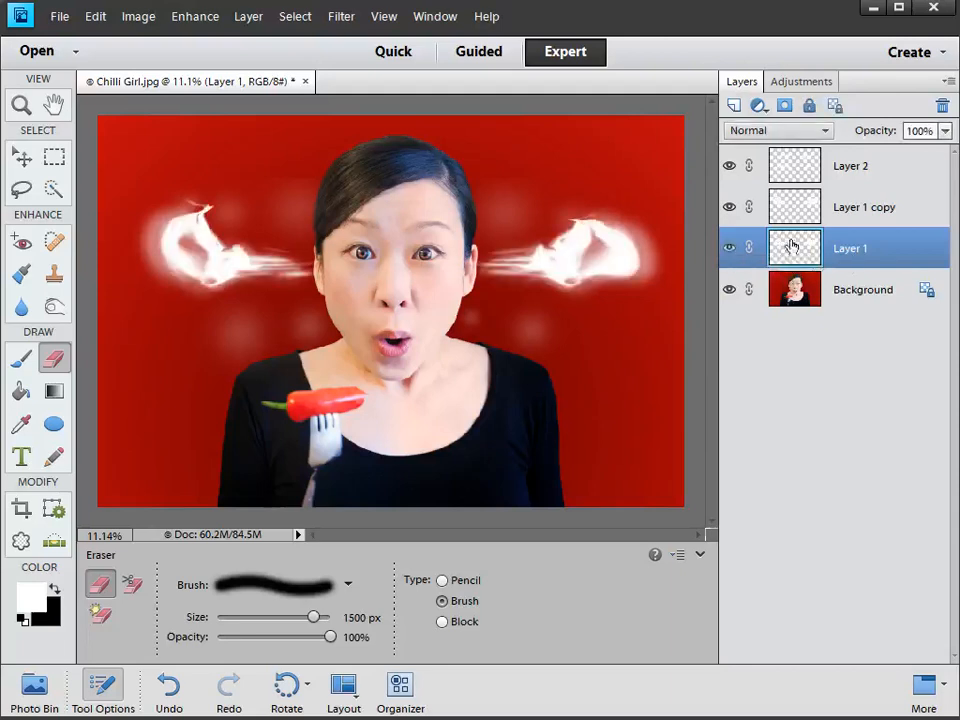
# - Add a Hue/Saturation adjustment layer above Layer 1 and clip it to that layer only
pyautogui.click(757, 106)
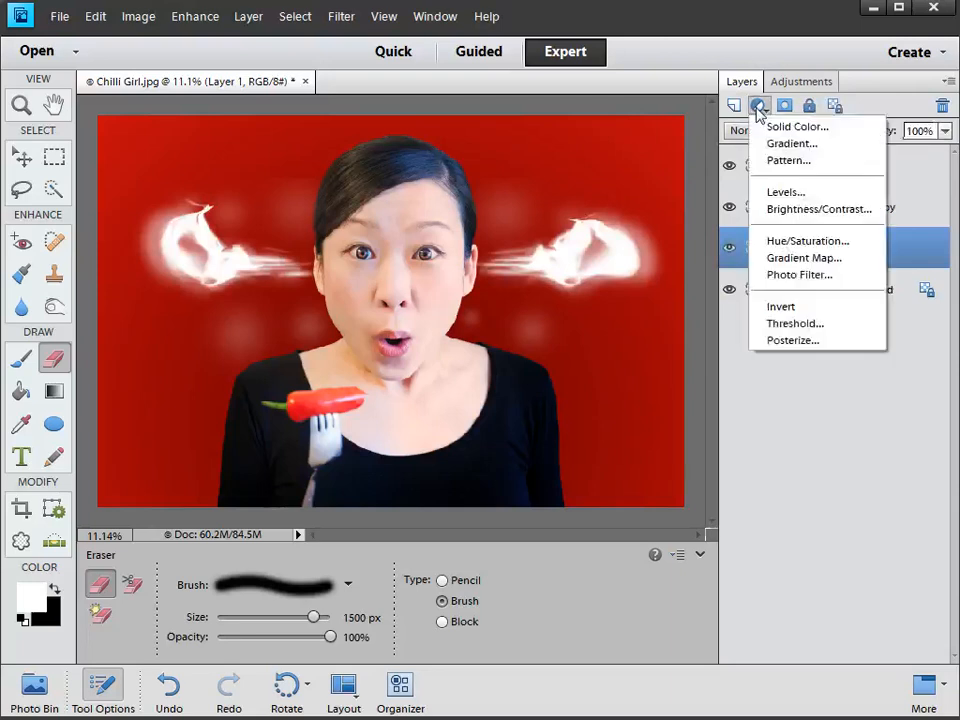
pyautogui.click(797, 241)
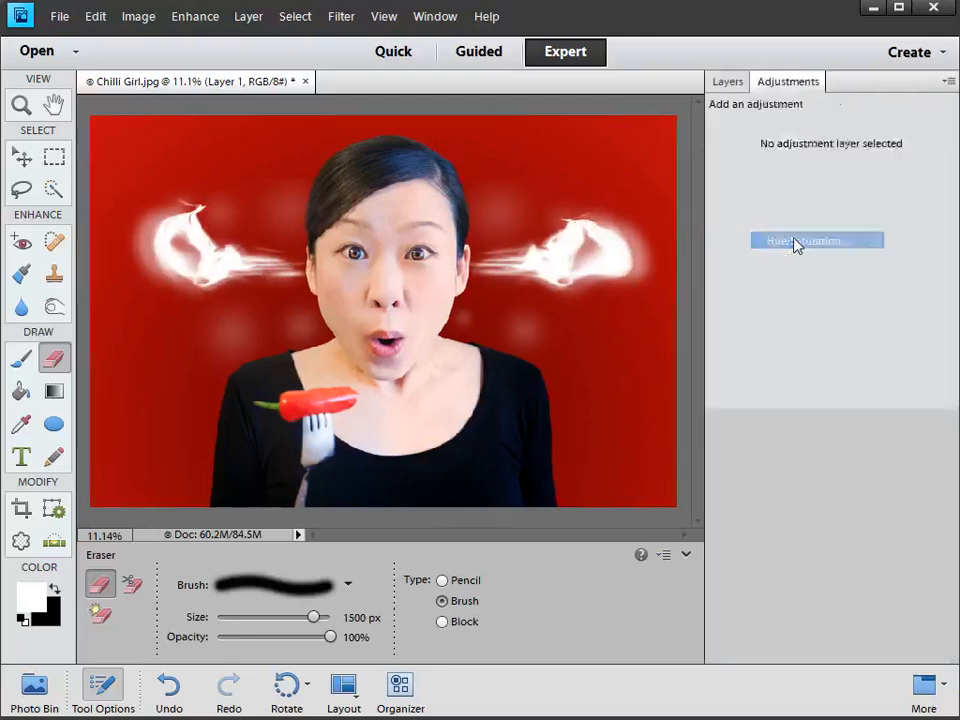
pyautogui.click(729, 84)
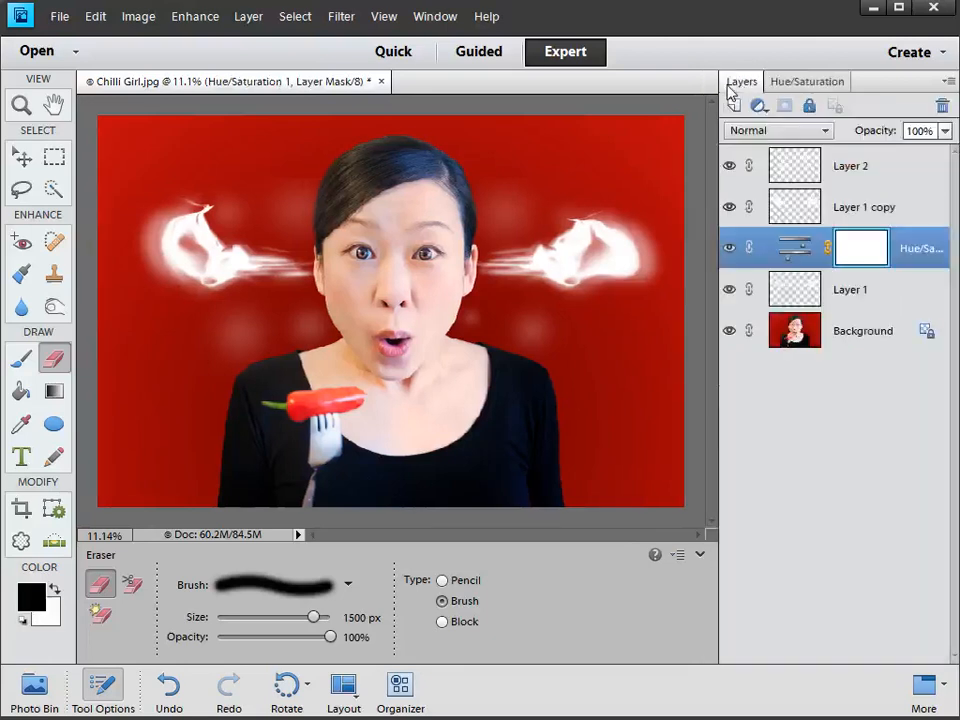
pyautogui.keyDown('alt'); pyautogui.click(815, 268); pyautogui.keyUp('alt')
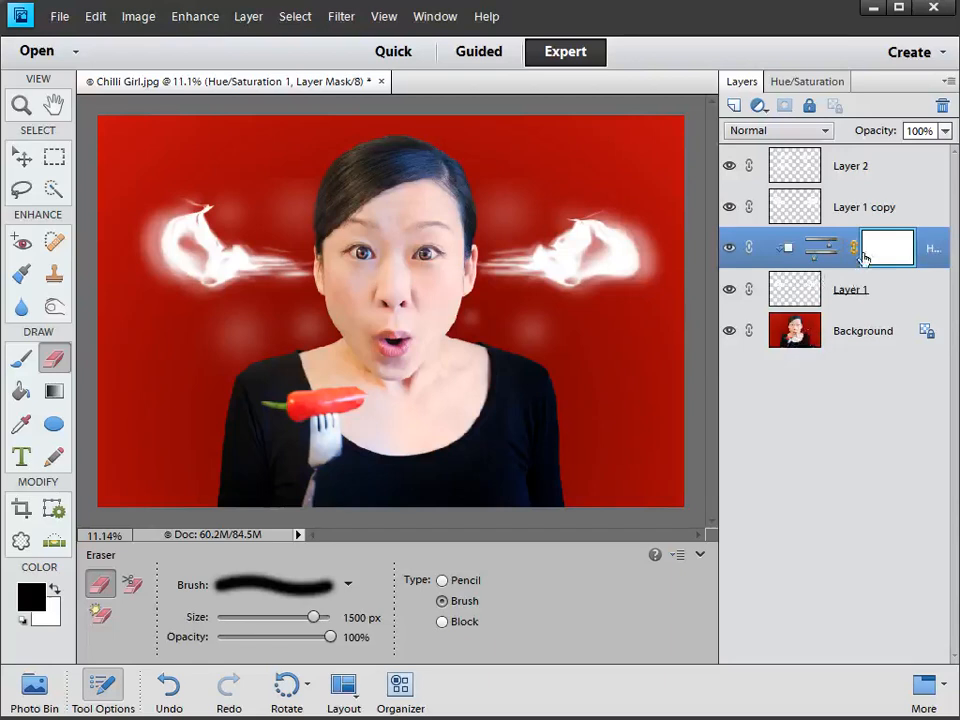
# - Darken the smoke by setting the Hue/Saturation adjustment's Lightness to -62
pyautogui.click(796, 84)
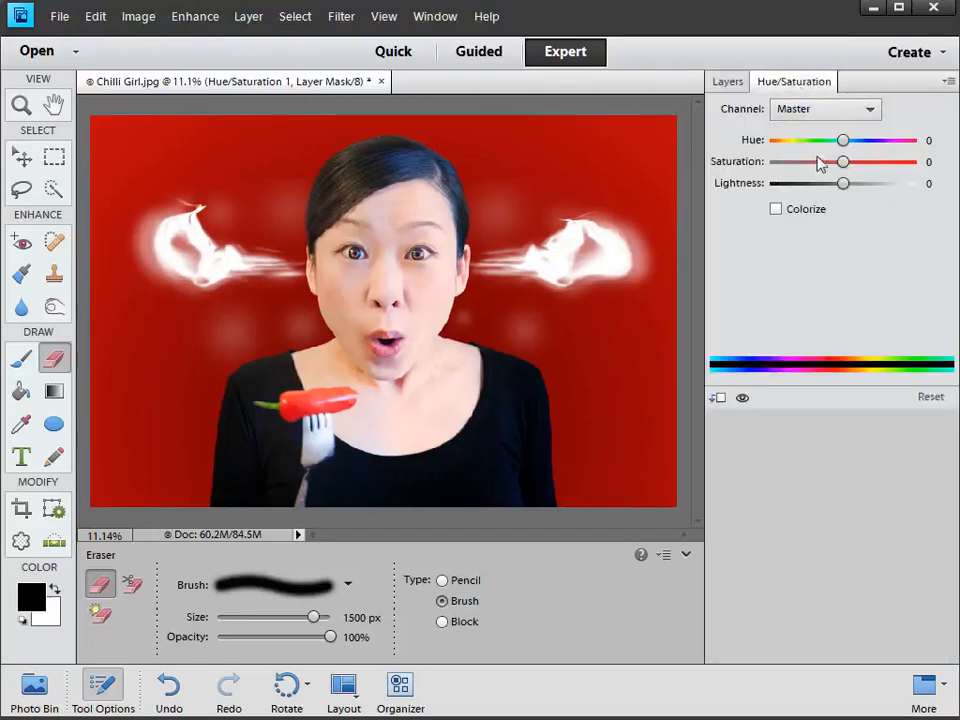
pyautogui.moveTo(842, 185); pyautogui.dragTo(815, 189)
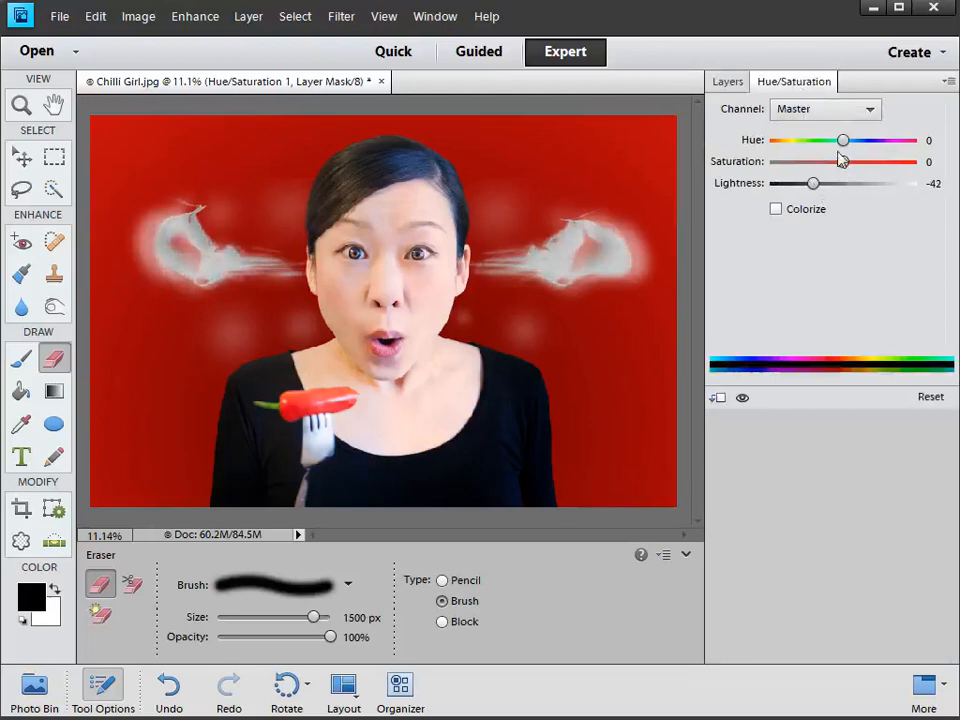
pyautogui.moveTo(814, 189); pyautogui.dragTo(800, 189)
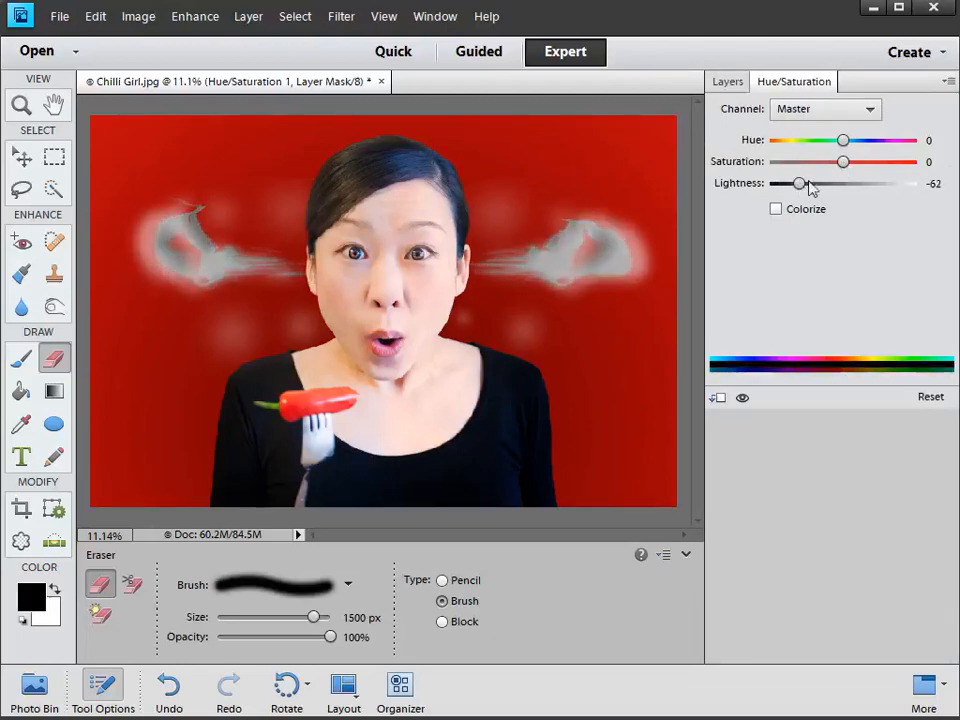
pyautogui.click(729, 84)
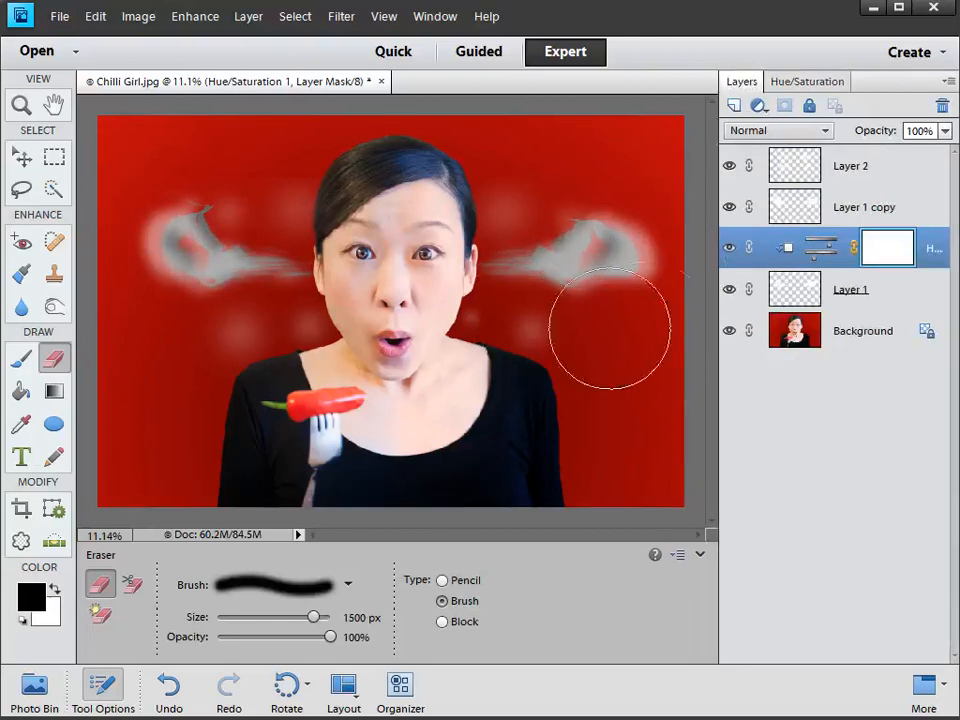
# - Paint black on the adjustment's mask with a 600 px soft brush to restore white along the upper part of the smoke on the image's right side
pyautogui.click(20, 360)
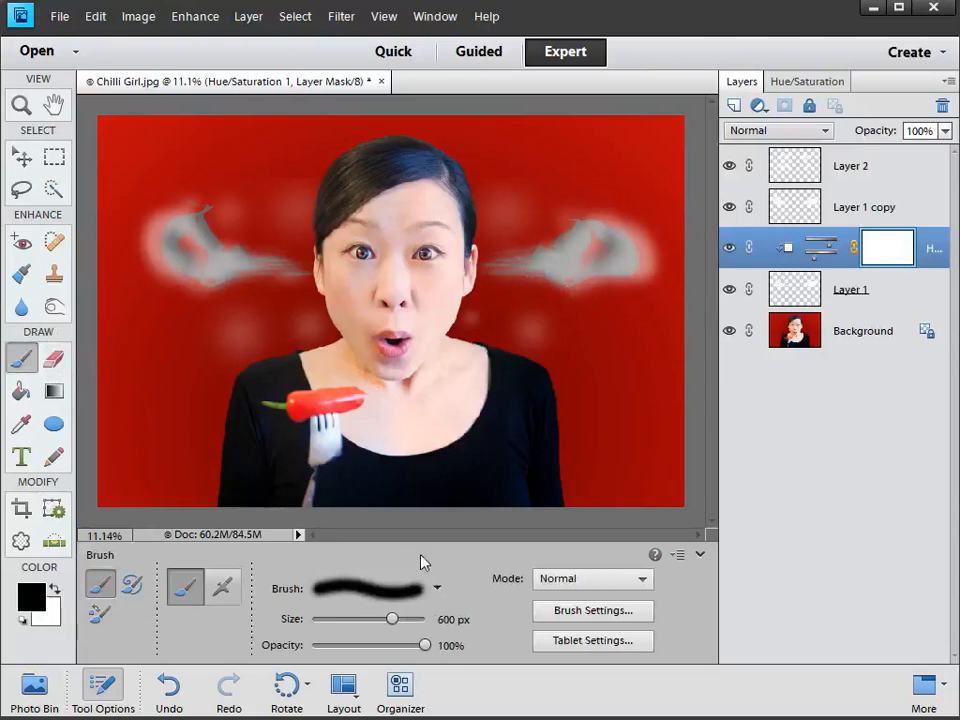
pyautogui.press('[')
pyautogui.press('[')
pyautogui.press(']')
pyautogui.press(']')
pyautogui.moveTo(634, 228)
pyautogui.mouseDown()
pyautogui.moveTo(599, 222)
pyautogui.moveTo(572, 217)
pyautogui.moveTo(526, 238)
pyautogui.mouseUp()
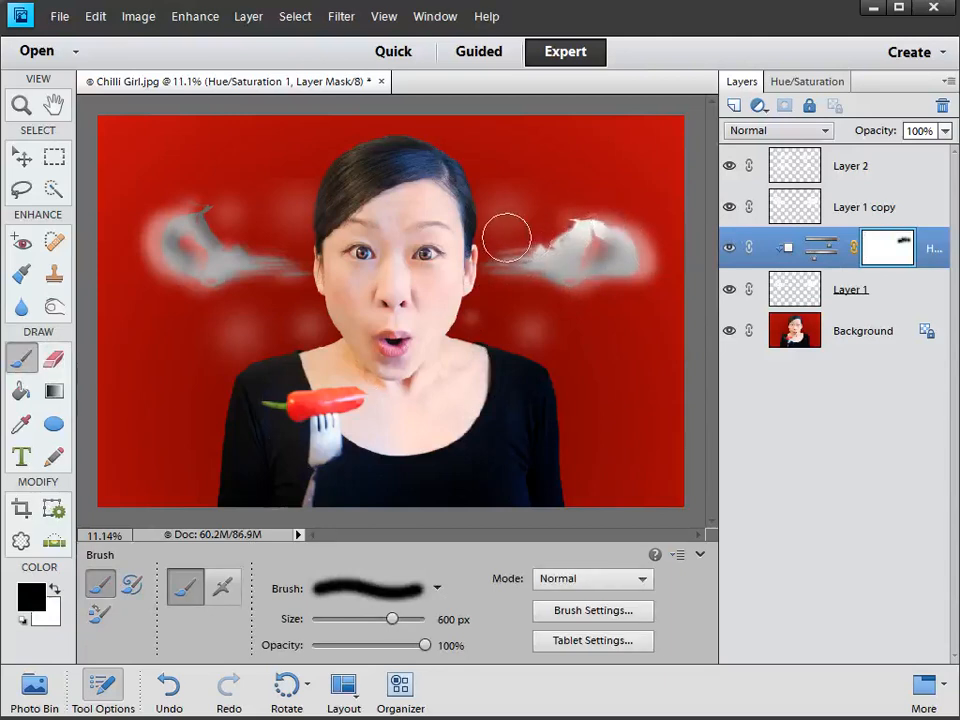
# - Reveal finer white highlights inside the right-hand smoke puff by painting black on the mask with a 250 px brush
pyautogui.press('[')
pyautogui.press('[')
pyautogui.press('[')
pyautogui.press('[')
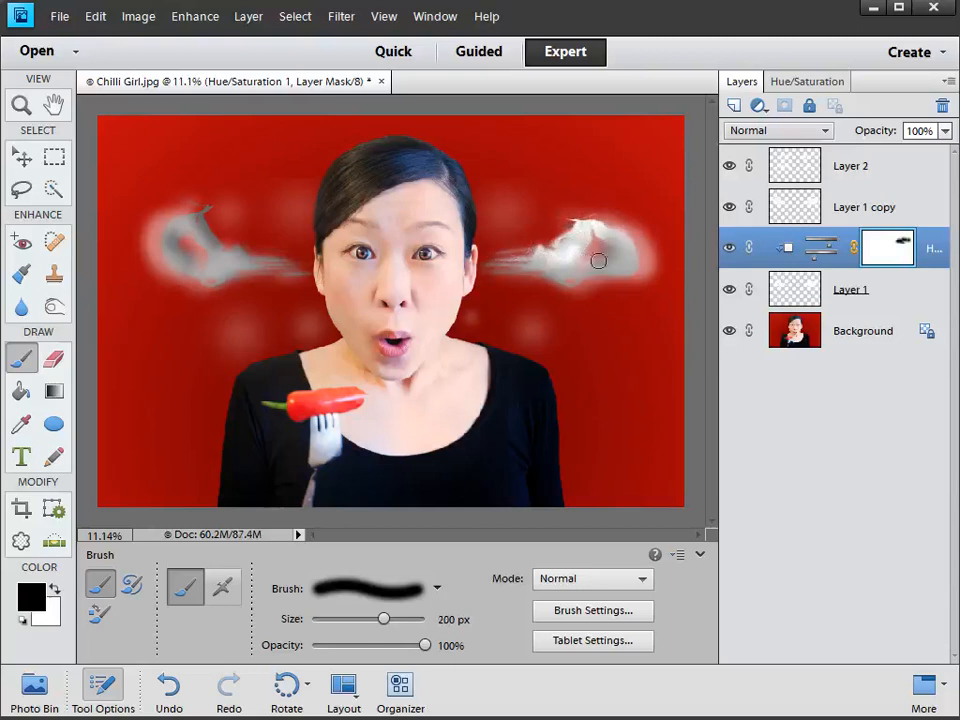
pyautogui.press(']')
pyautogui.moveTo(576, 238)
pyautogui.mouseDown()
pyautogui.moveTo(598, 229)
pyautogui.moveTo(643, 249)
pyautogui.mouseUp()
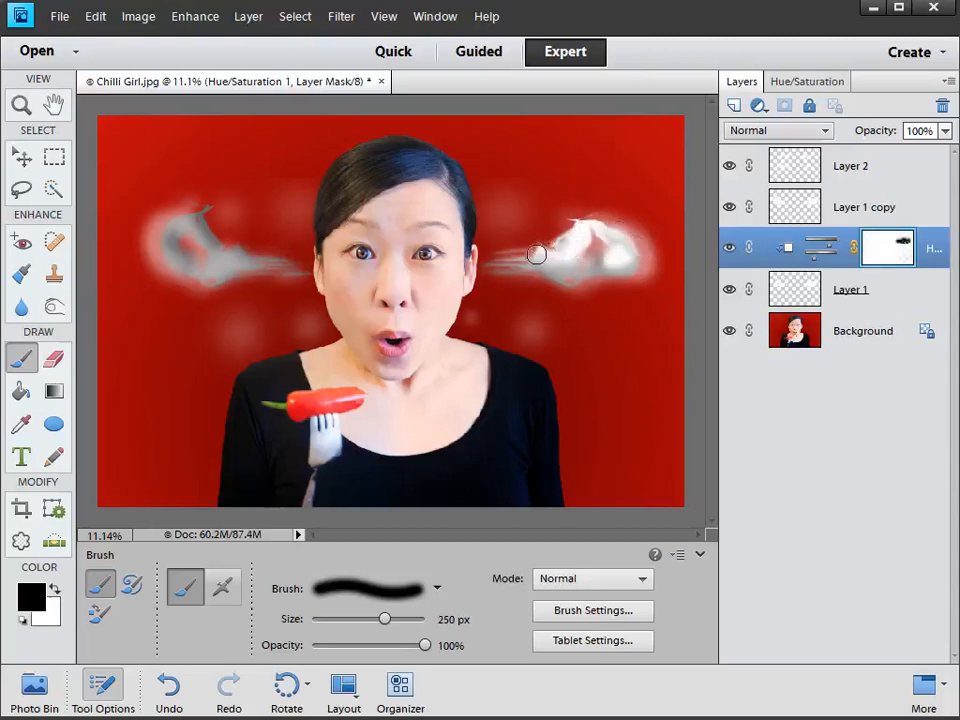
# - Paint black on the mask over the left-hand smoke streaks and puff to bring back white highlights among the grey shadows
pyautogui.click(279, 257)
pyautogui.click(243, 254)
pyautogui.moveTo(243, 254)
pyautogui.mouseDown()
pyautogui.moveTo(189, 225)
pyautogui.moveTo(179, 229)
pyautogui.moveTo(200, 218)
pyautogui.moveTo(191, 241)
pyautogui.moveTo(177, 245)
pyautogui.moveTo(206, 263)
pyautogui.moveTo(190, 221)
pyautogui.moveTo(208, 227)
pyautogui.moveTo(207, 208)
pyautogui.moveTo(211, 238)
pyautogui.moveTo(228, 243)
pyautogui.moveTo(221, 265)
pyautogui.moveTo(290, 261)
pyautogui.moveTo(180, 246)
pyautogui.mouseUp()
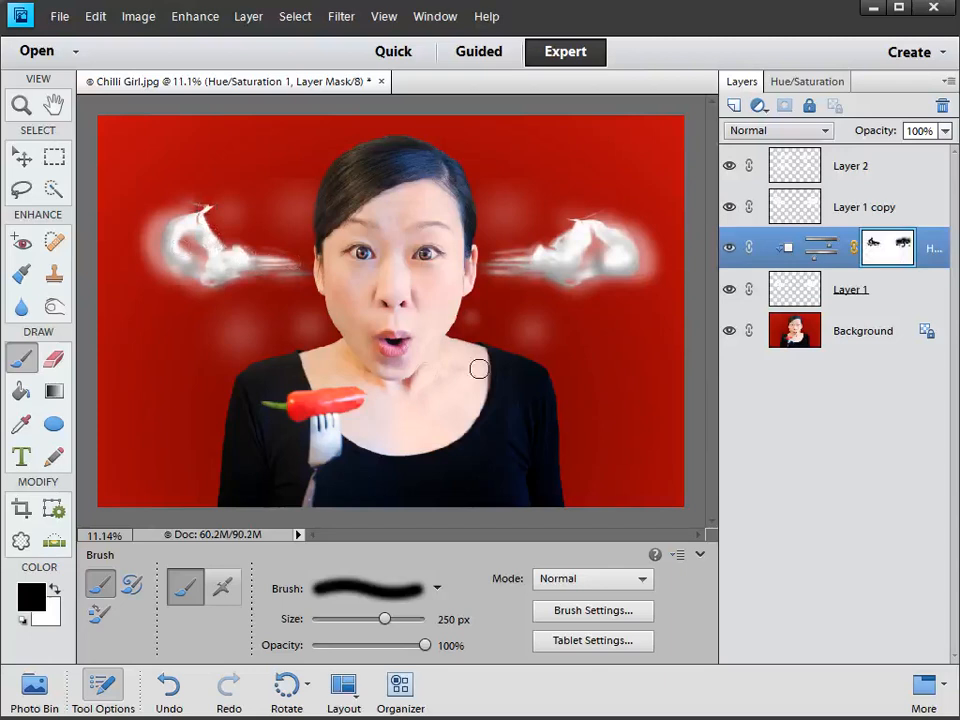
# - Lower the Hue/Saturation layer's opacity to 66% and compare the smoke with and without the shading
pyautogui.click(944, 130)
pyautogui.moveTo(946, 153); pyautogui.dragTo(917, 163)
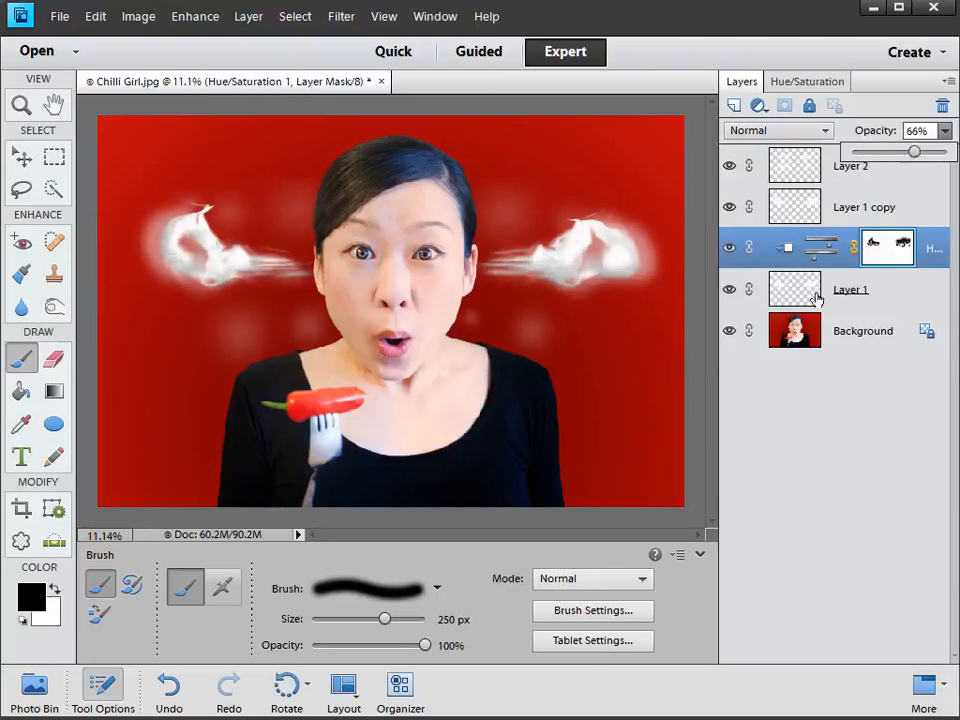
pyautogui.click(730, 250)
pyautogui.click(730, 250)
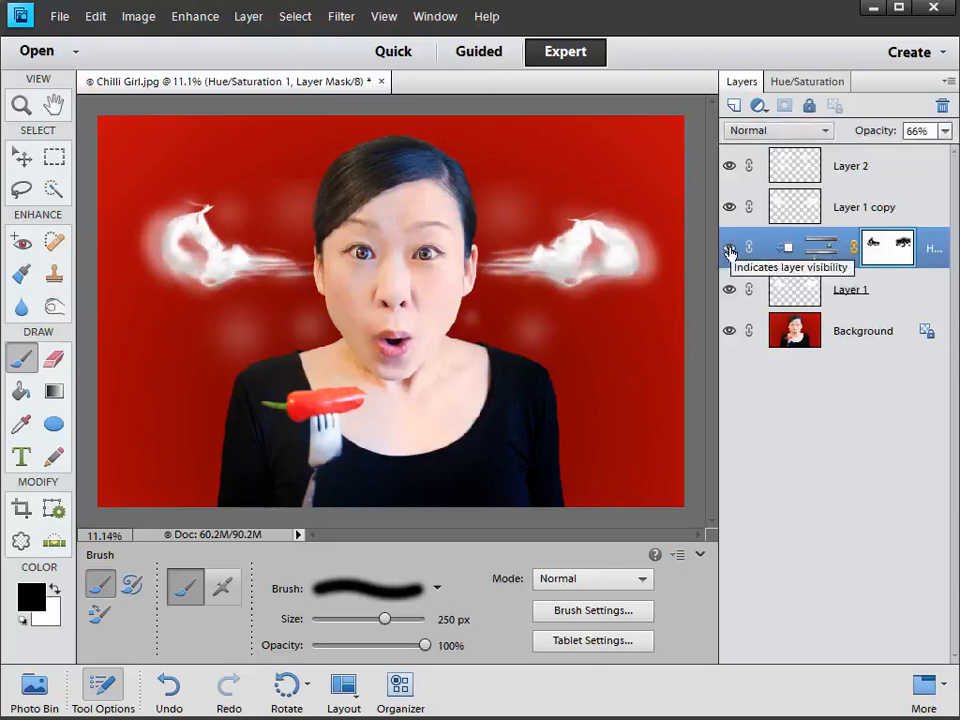
pyautogui.click(730, 250)
pyautogui.click(730, 250)
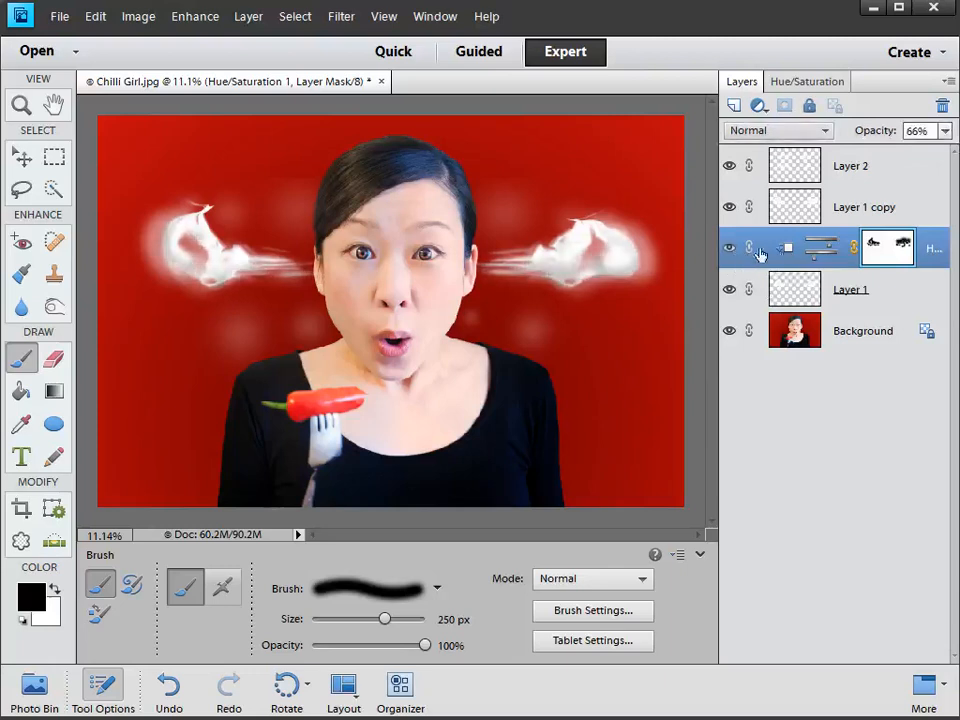
# - Reduce the Hue/Saturation layer's opacity to 50% and check the smoke with the shading hidden and shown
pyautogui.click(944, 130)
pyautogui.moveTo(917, 154); pyautogui.dragTo(900, 159)
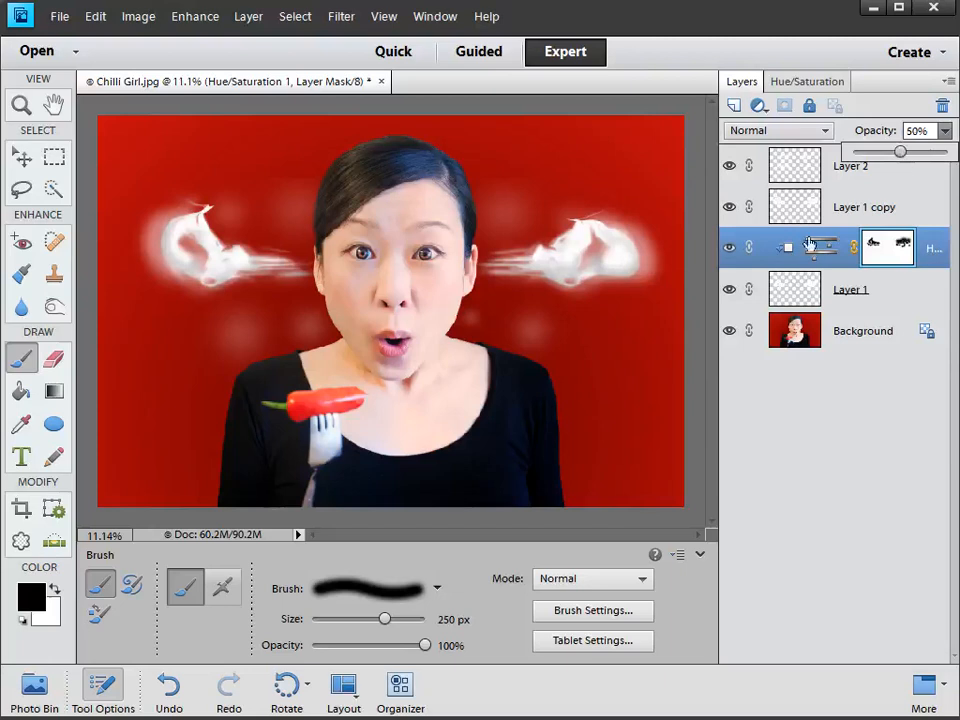
pyautogui.click(730, 250)
pyautogui.click(731, 250)
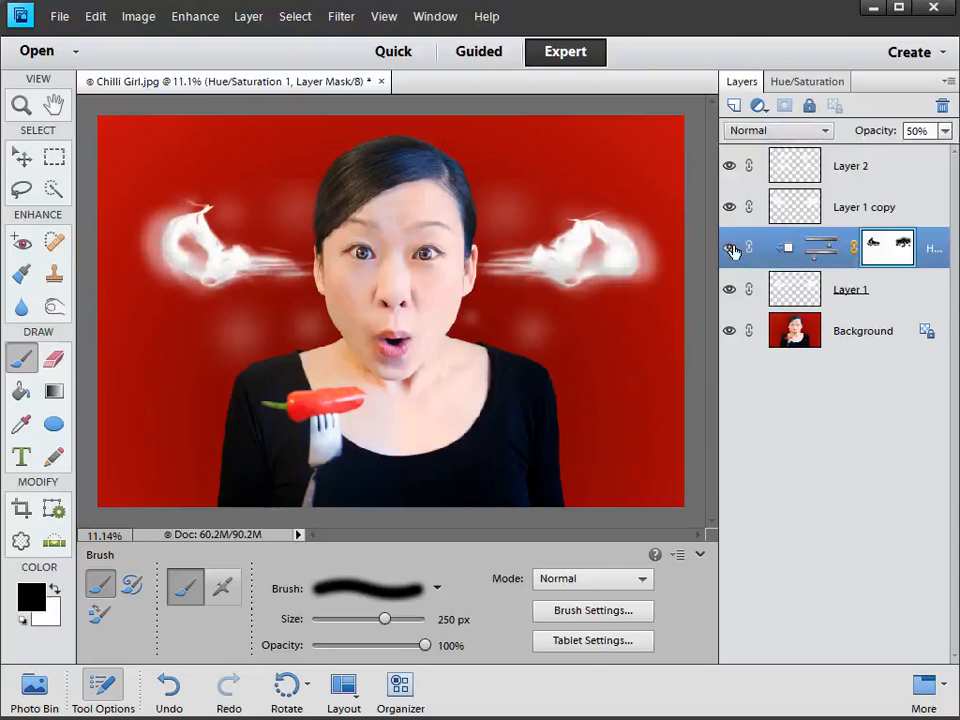
# - Check the file formats available for saving a copy of the image, and cancel the save
pyautogui.click(60, 16)
pyautogui.click(97, 193)
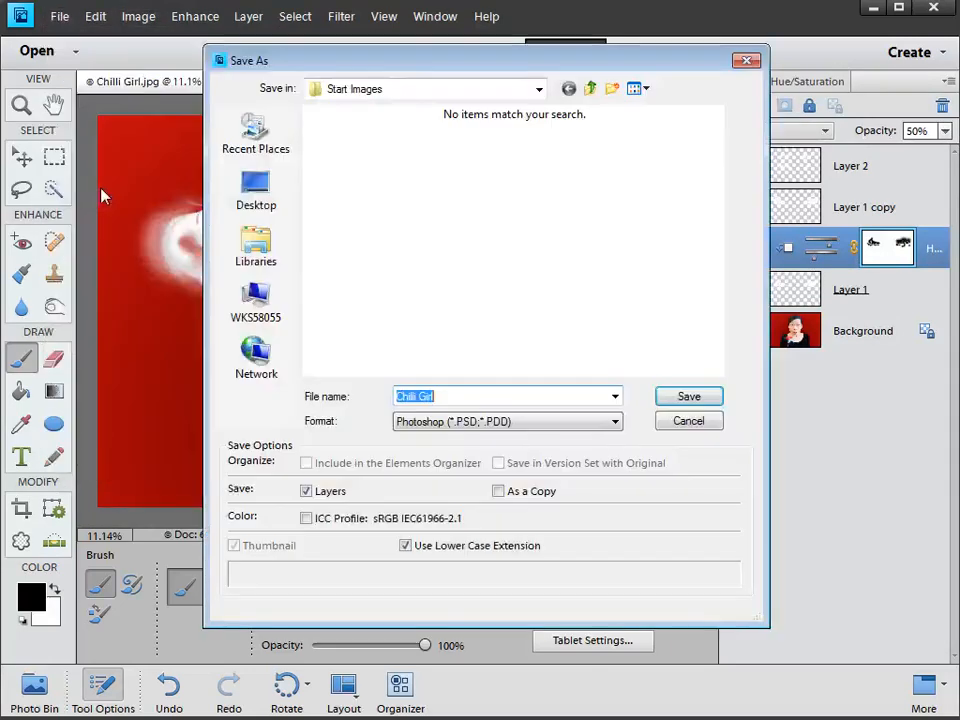
pyautogui.click(611, 423)
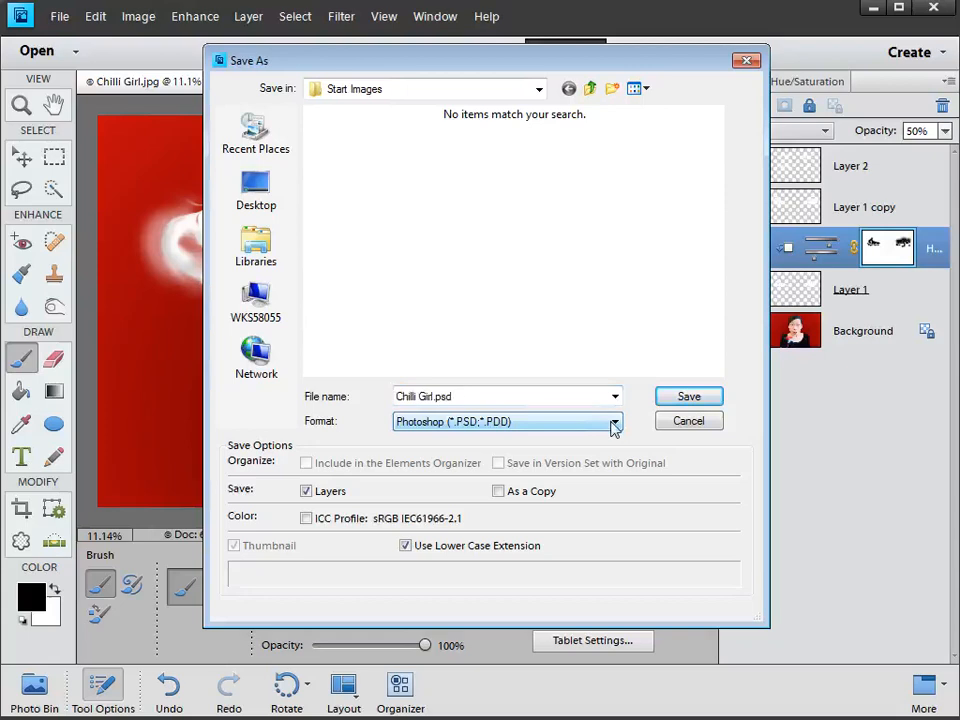
pyautogui.click(613, 425)
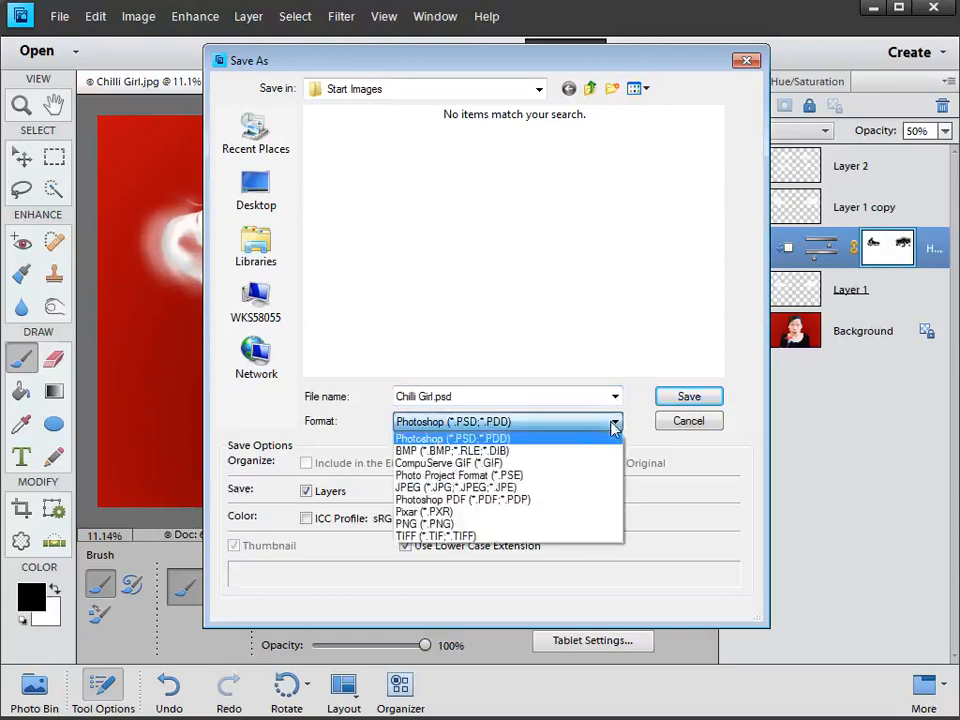
pyautogui.click(673, 421)
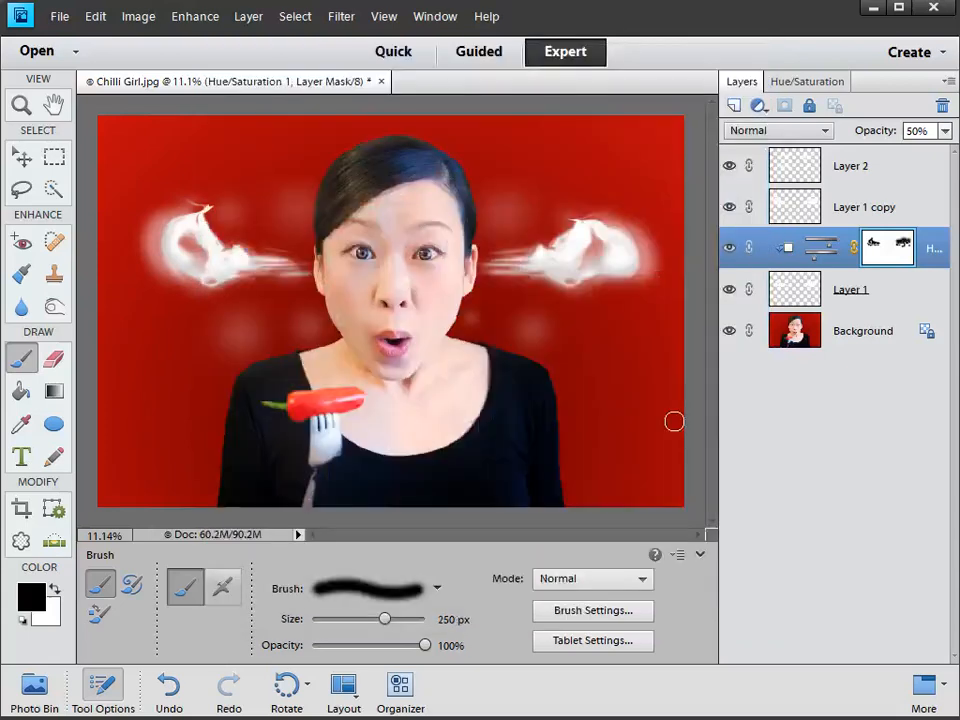
# - Hide the Layers panel and tool options, and fit the whole image to the window to view the finished smoke effect
pyautogui.click(436, 16)
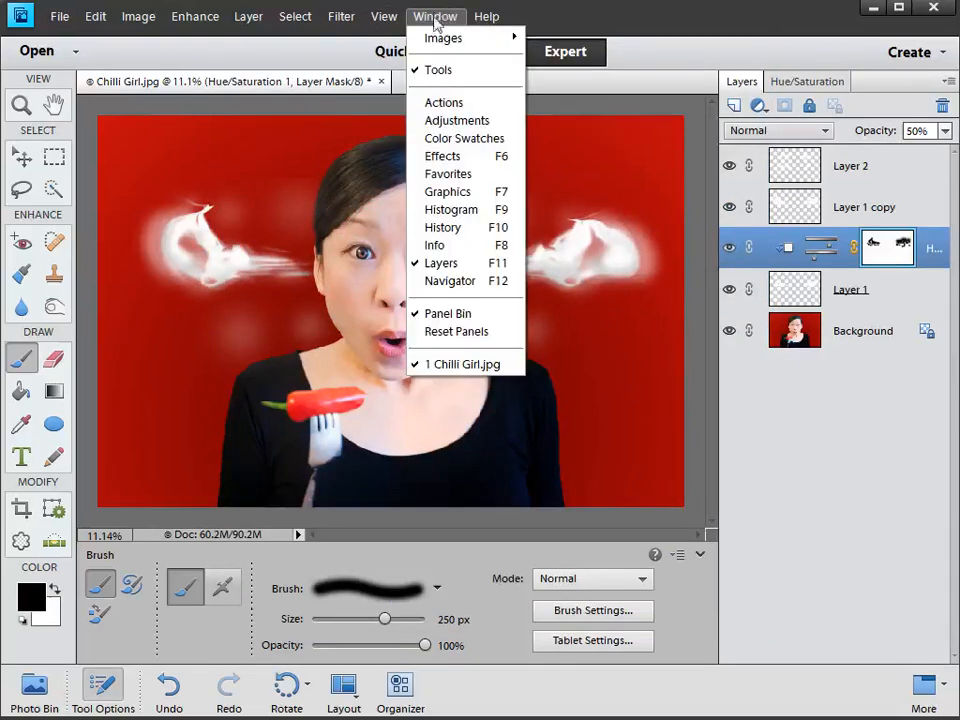
pyautogui.click(454, 263)
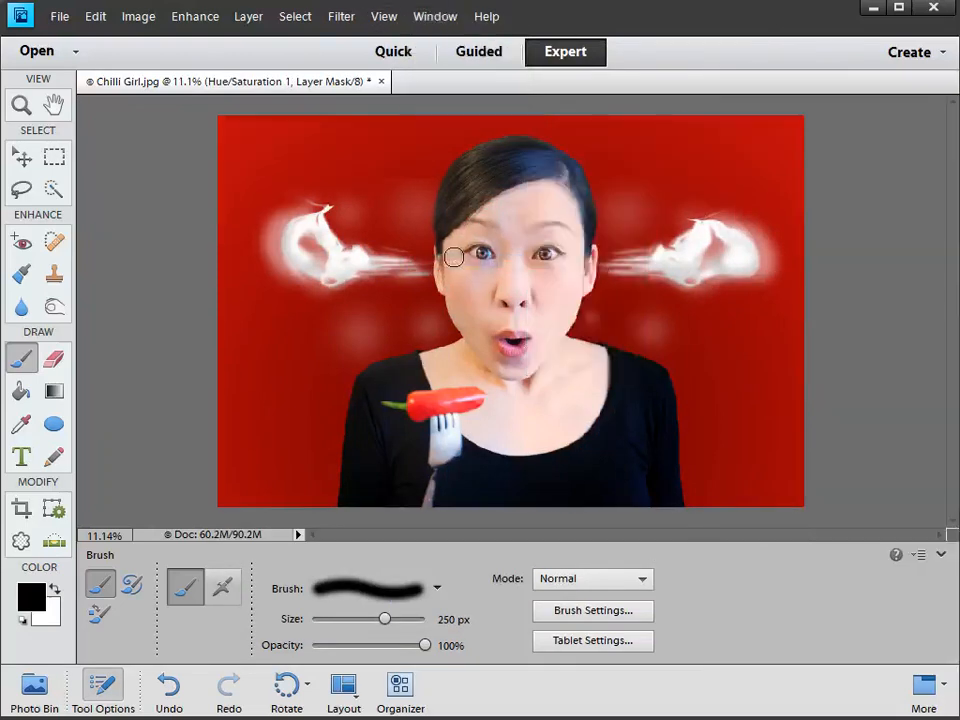
pyautogui.click(86, 689)
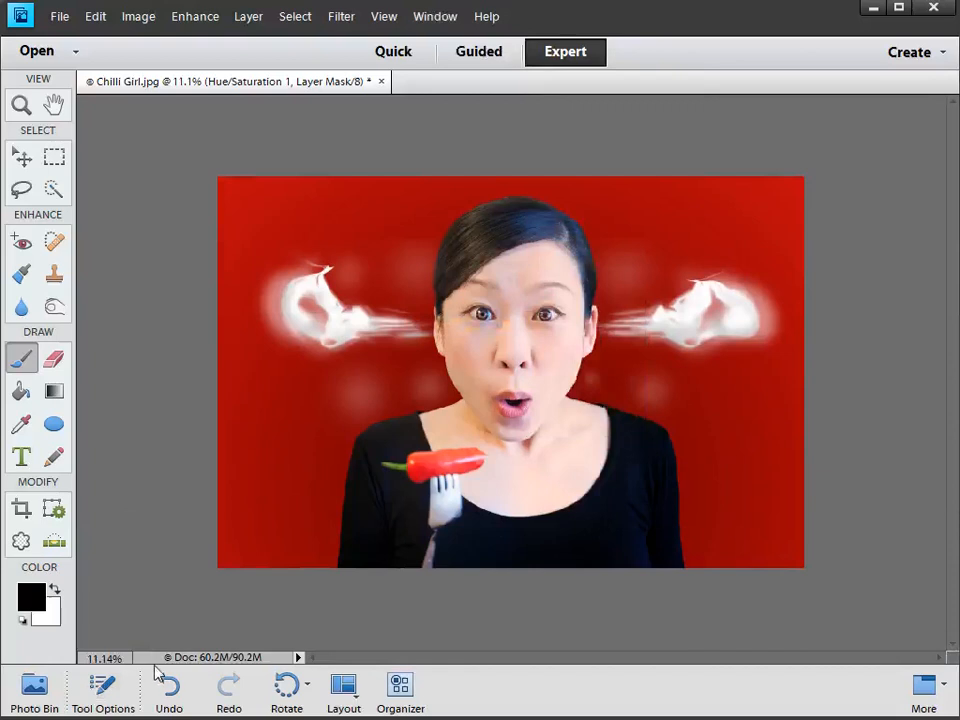
pyautogui.hotkey('ctrl', '0')
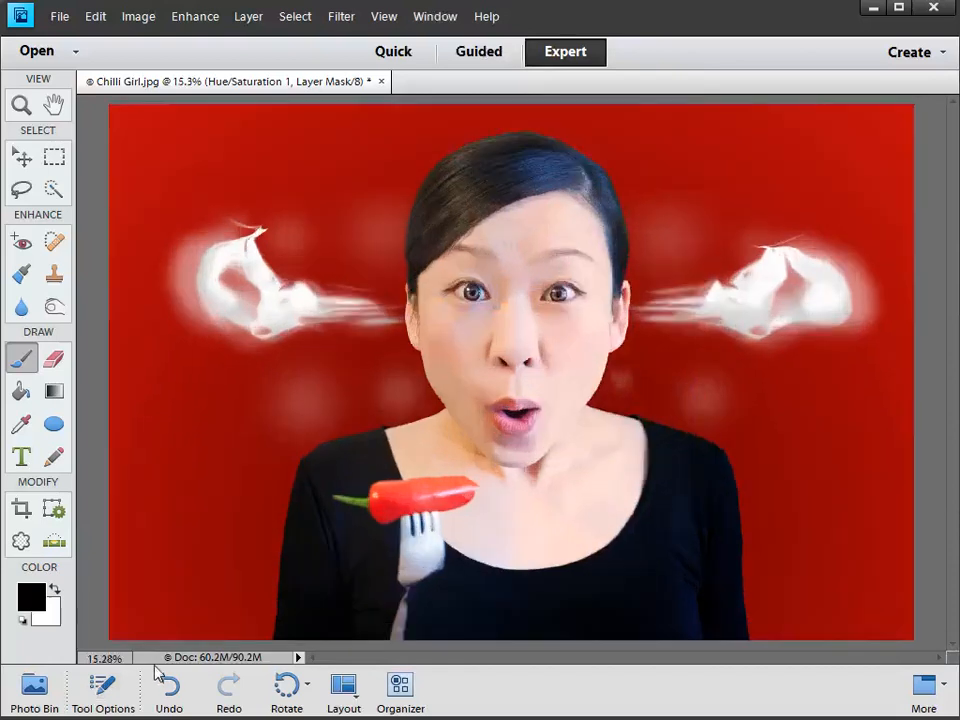